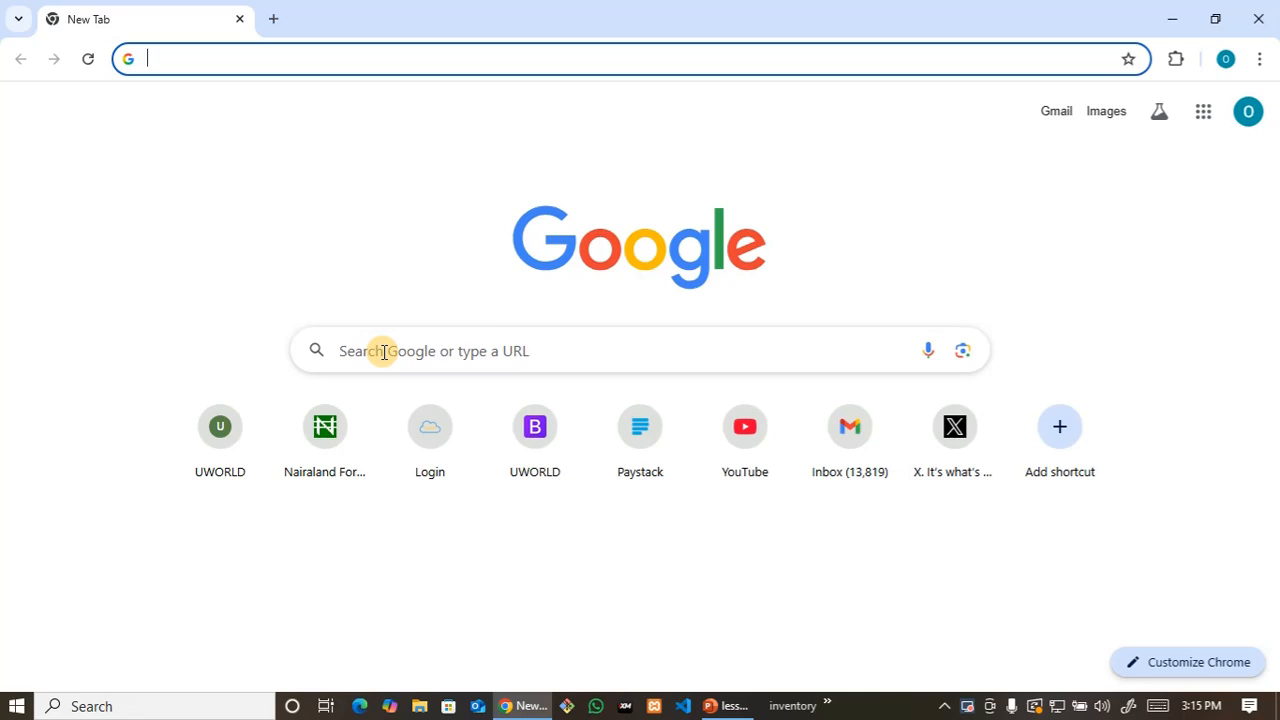
Step: Search Google for "nodejs" and open the official Node.js website from the results
{"action": "left_click", "coordinate": [214, 64]}
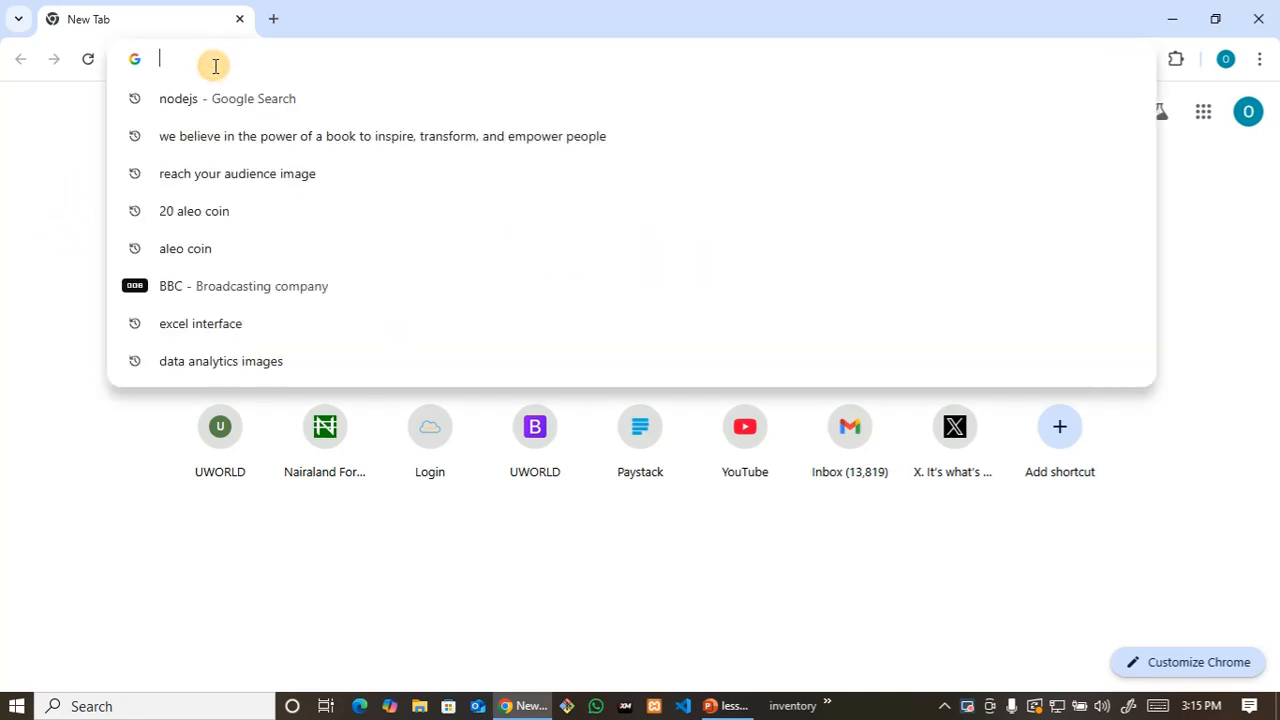
{"action": "left_click", "coordinate": [8, 184]}
{"action": "left_click", "coordinate": [482, 357]}
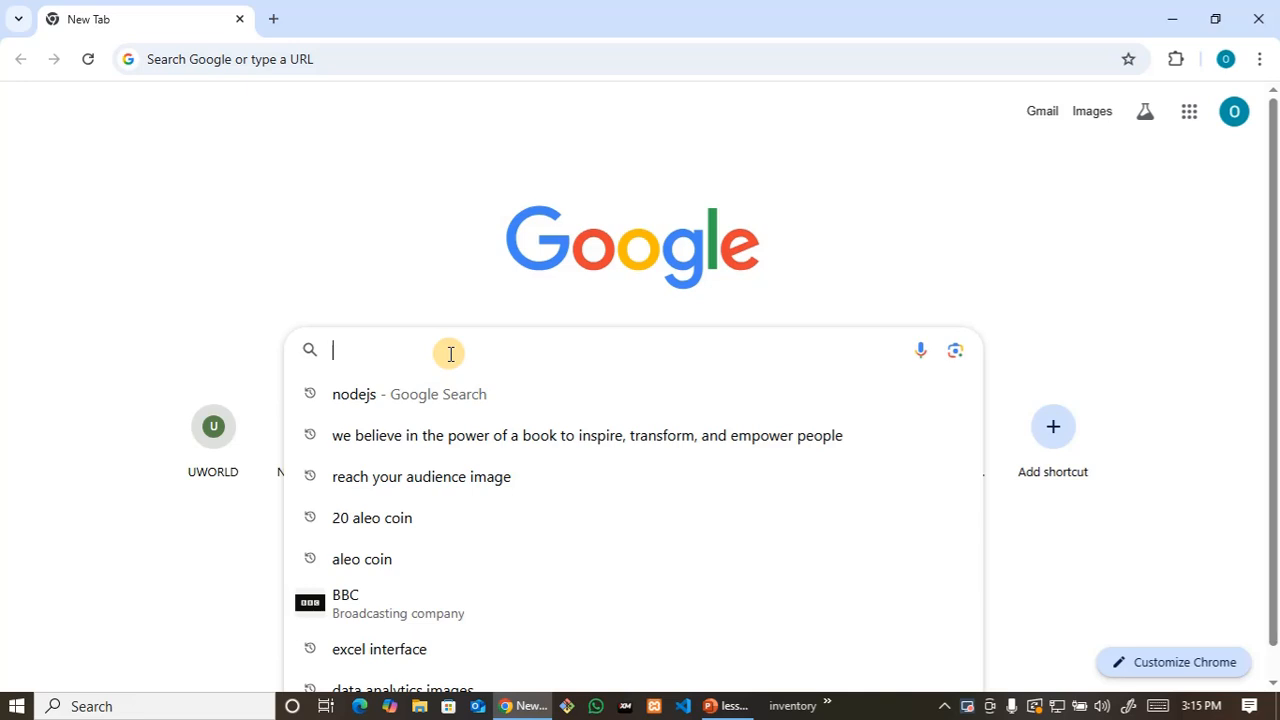
{"action": "type", "text": "node"}
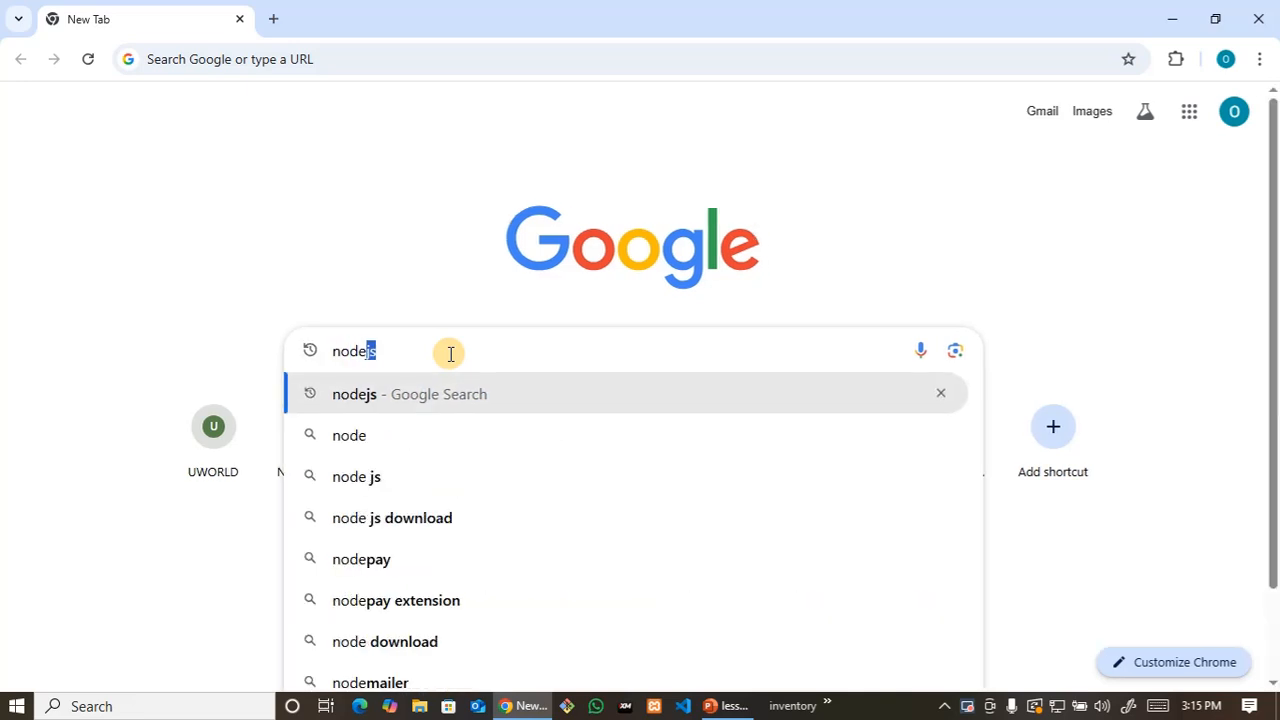
{"action": "type", "text": "js"}
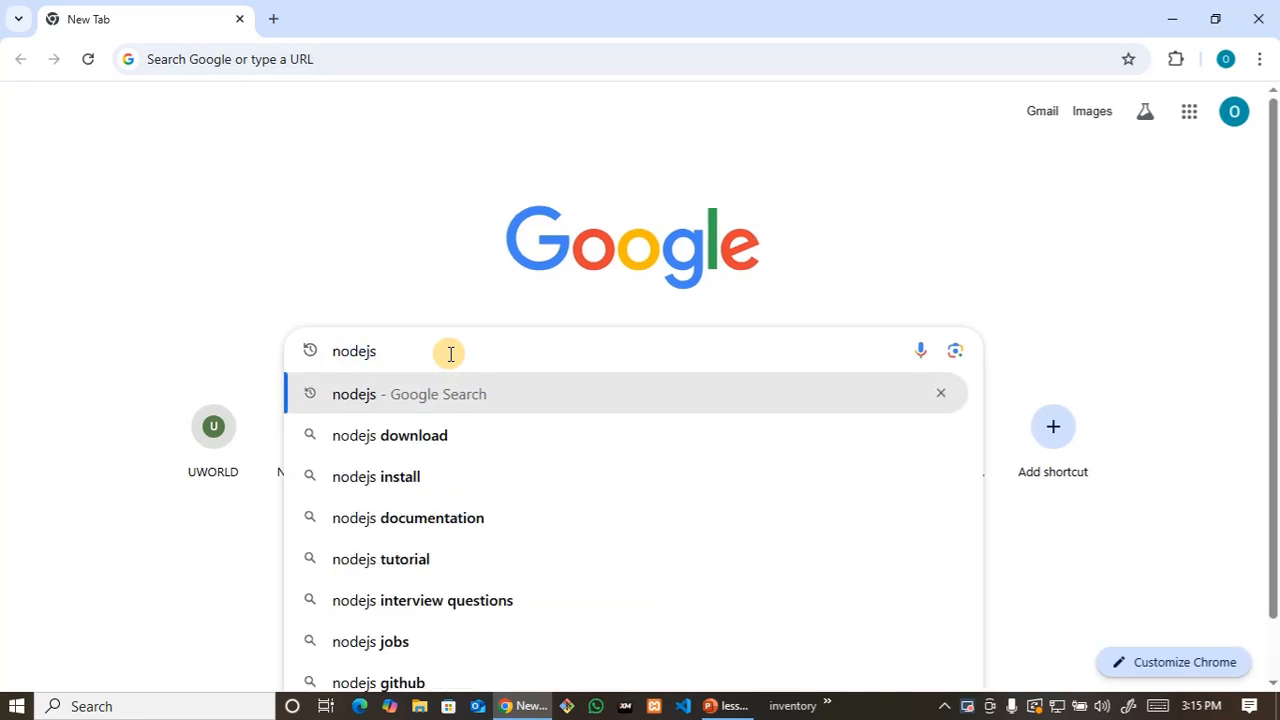
{"action": "key", "text": "Return"}
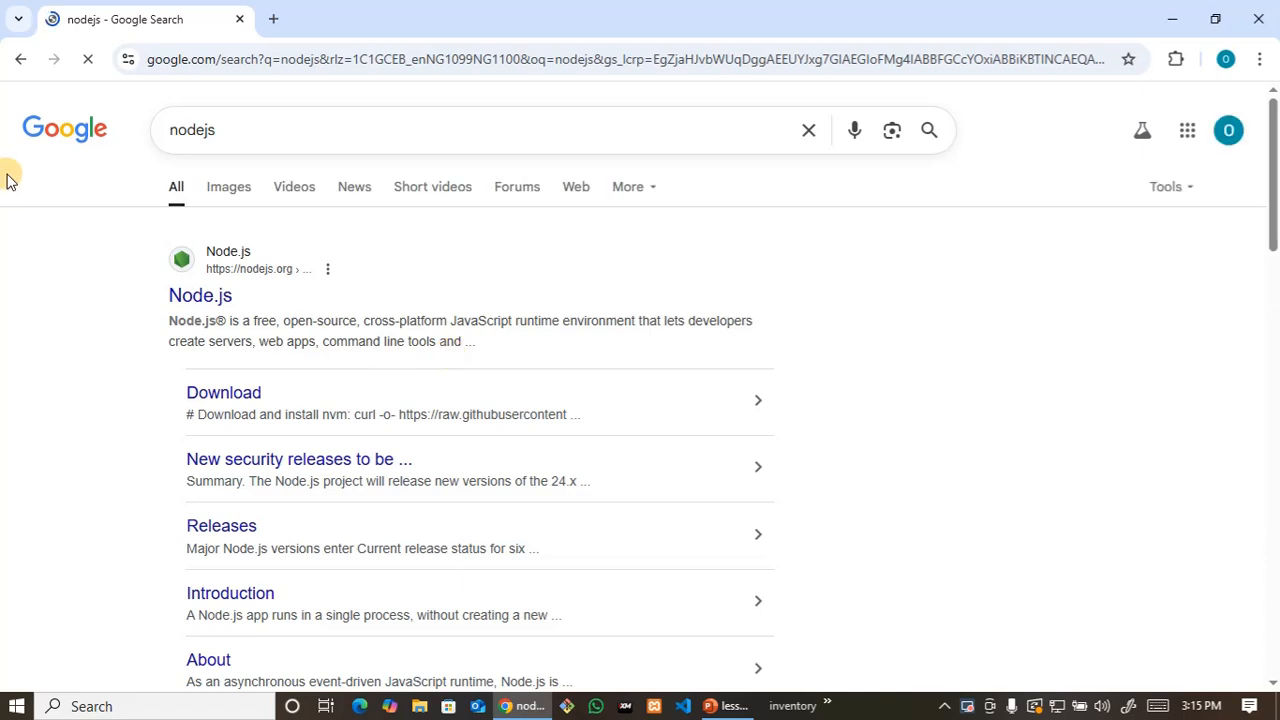
{"action": "left_click", "coordinate": [240, 272]}
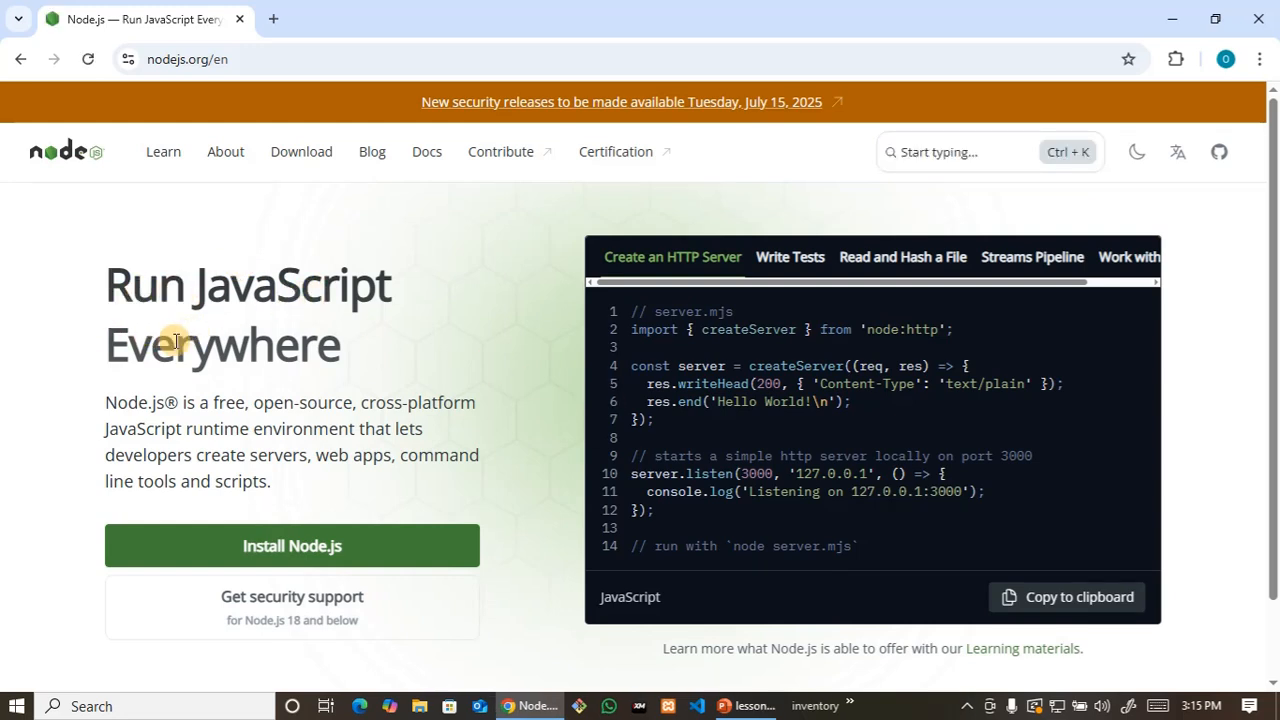
Step: Go to the Node.js install page and download the Windows Installer (.msi) for the x64 architecture
{"action": "scroll", "coordinate": [384, 374], "scroll_direction": "down", "scroll_amount": 1}
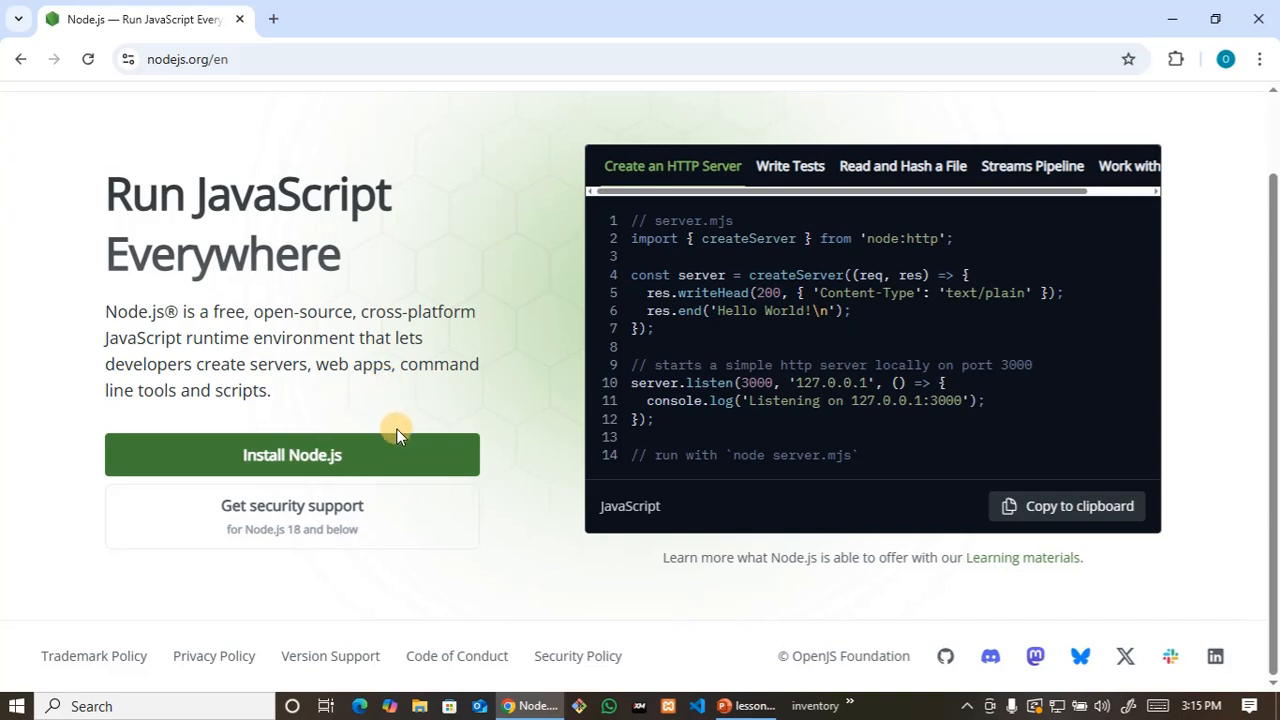
{"action": "left_click", "coordinate": [303, 466]}
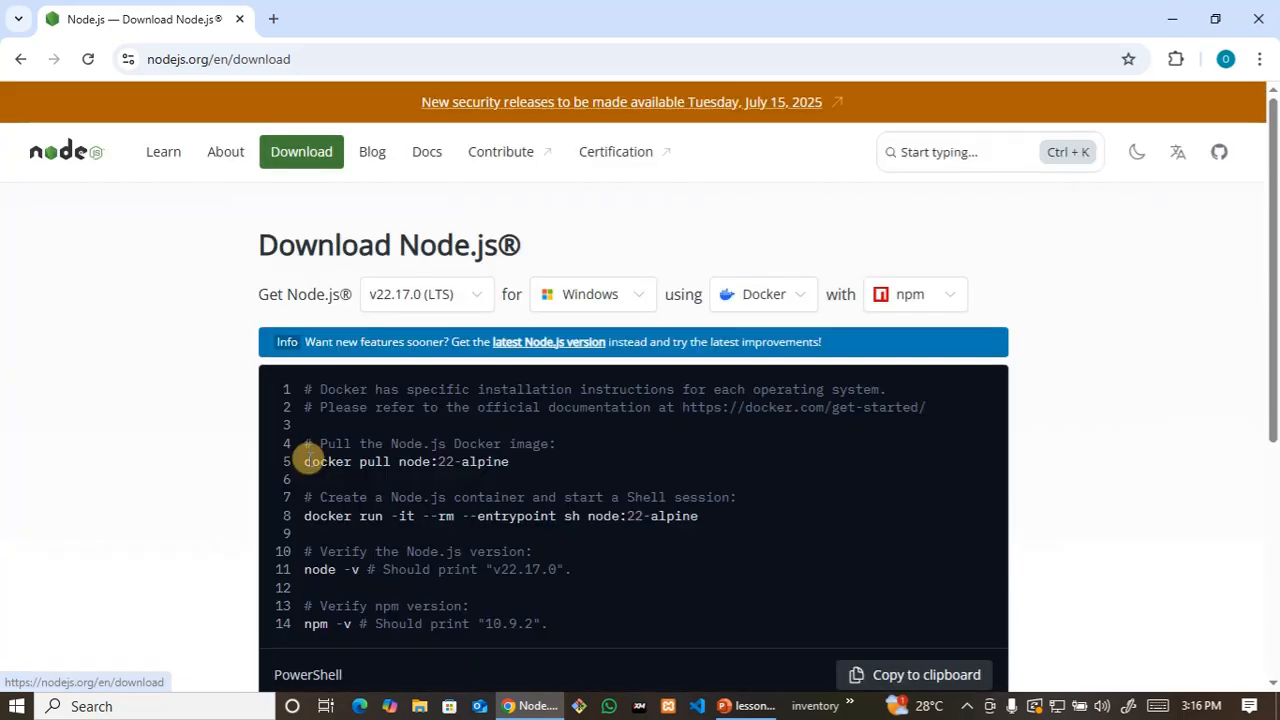
{"action": "scroll", "coordinate": [717, 436], "scroll_direction": "down", "scroll_amount": 4}
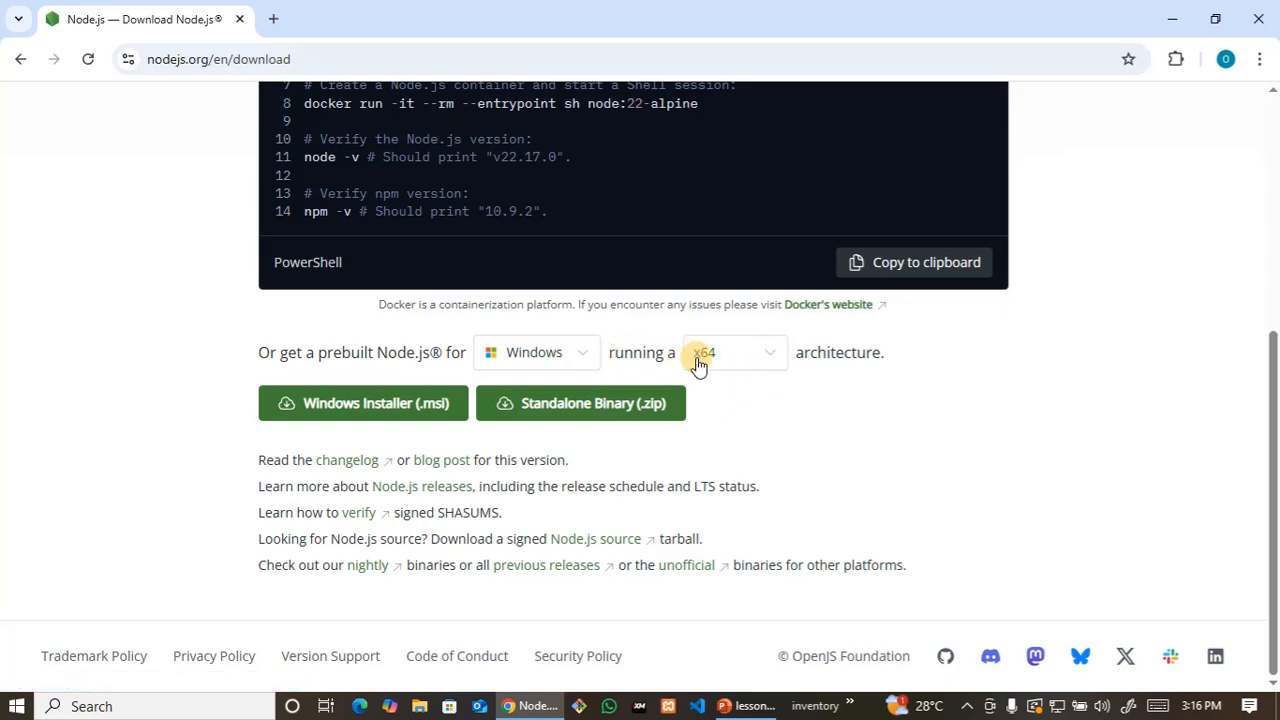
{"action": "left_click", "coordinate": [760, 360]}
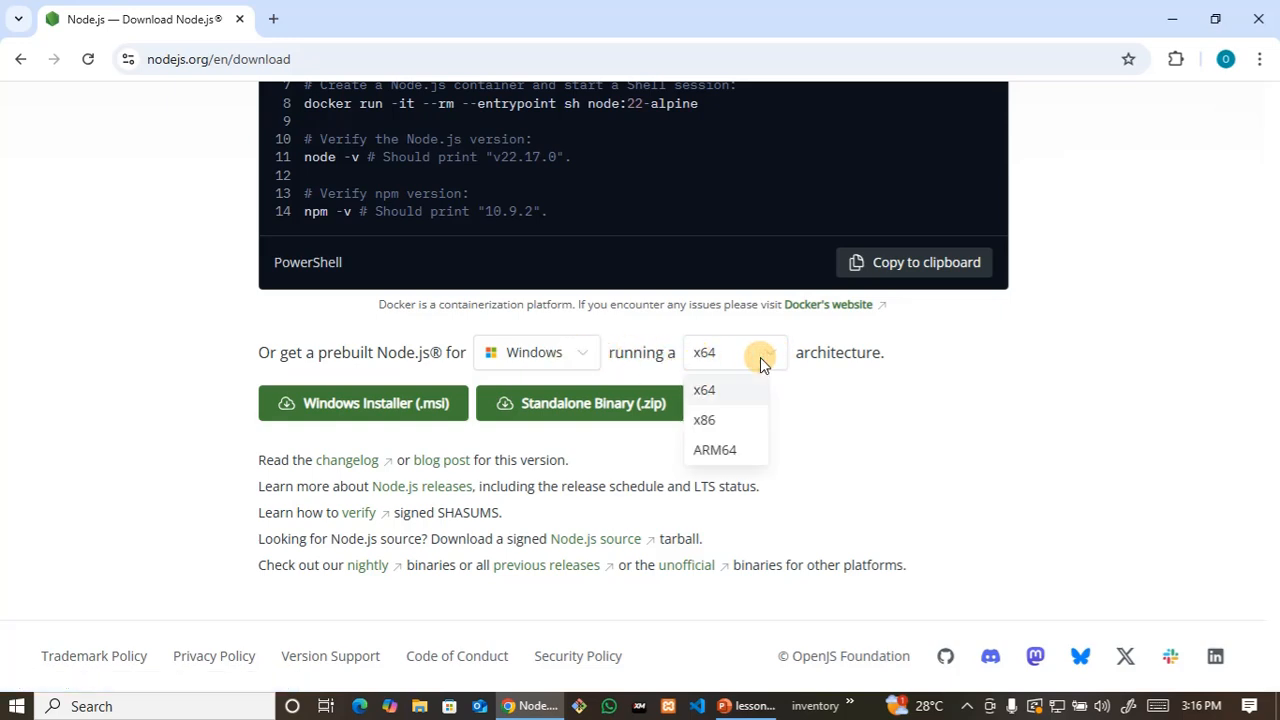
{"action": "left_click", "coordinate": [760, 360]}
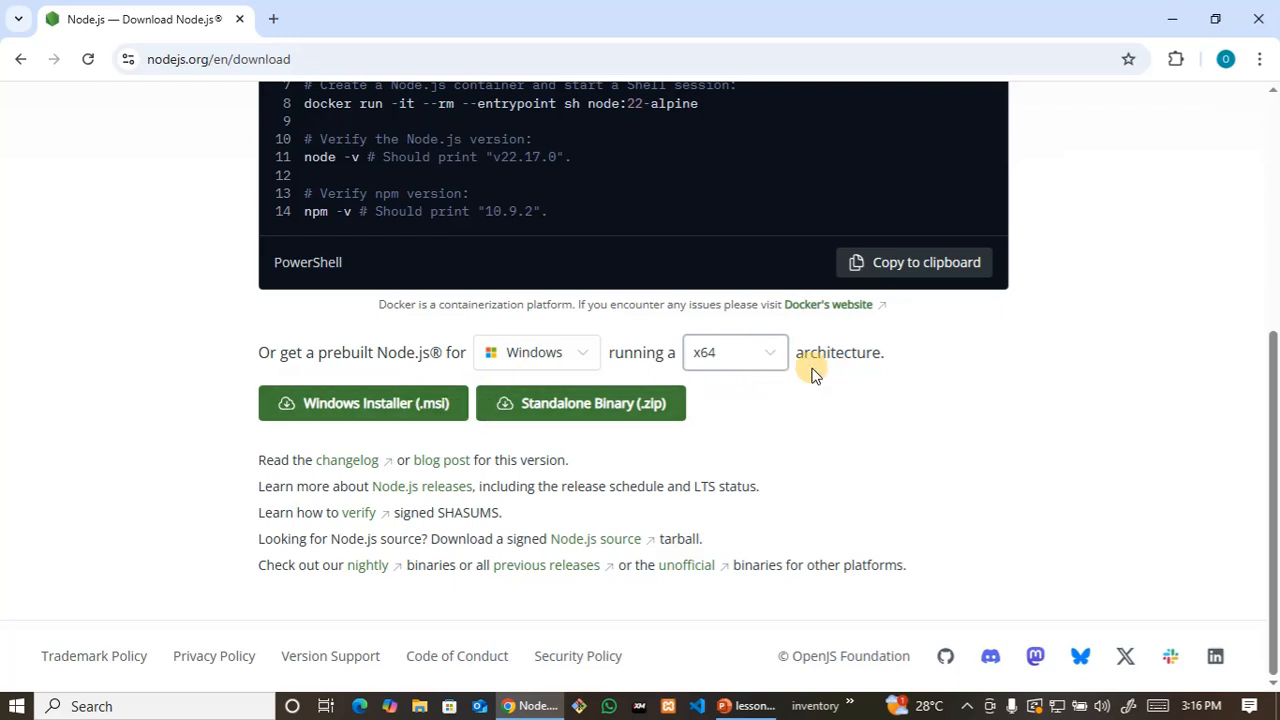
{"action": "left_click", "coordinate": [398, 408]}
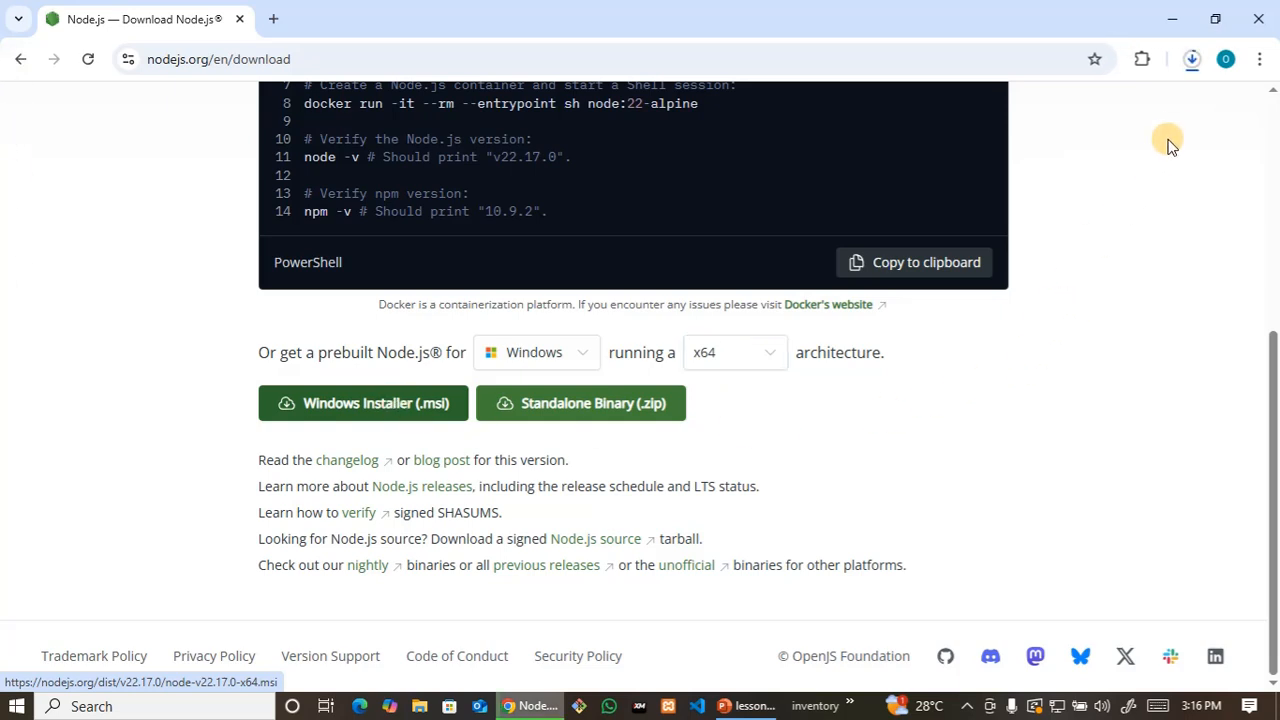
Step: Show the downloaded node-v22.17.0-x64.msi in its folder and cut the file
{"action": "left_click", "coordinate": [1192, 61]}
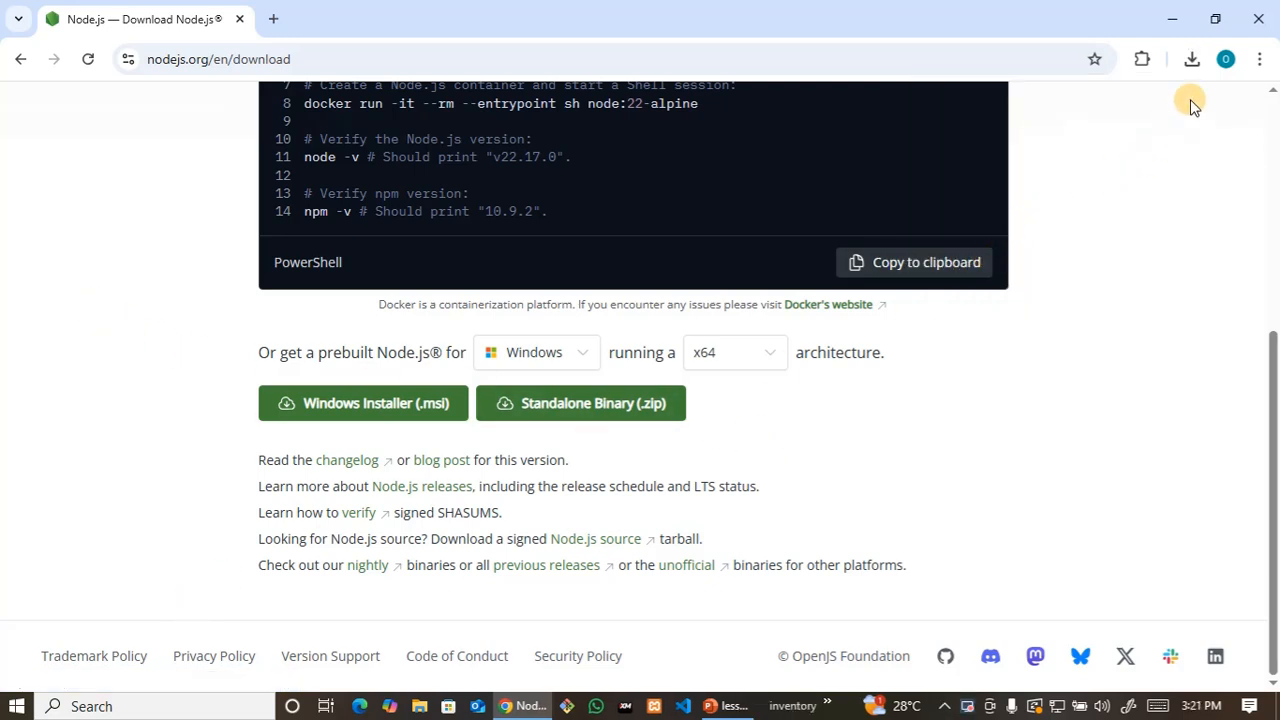
{"action": "left_click", "coordinate": [1190, 62]}
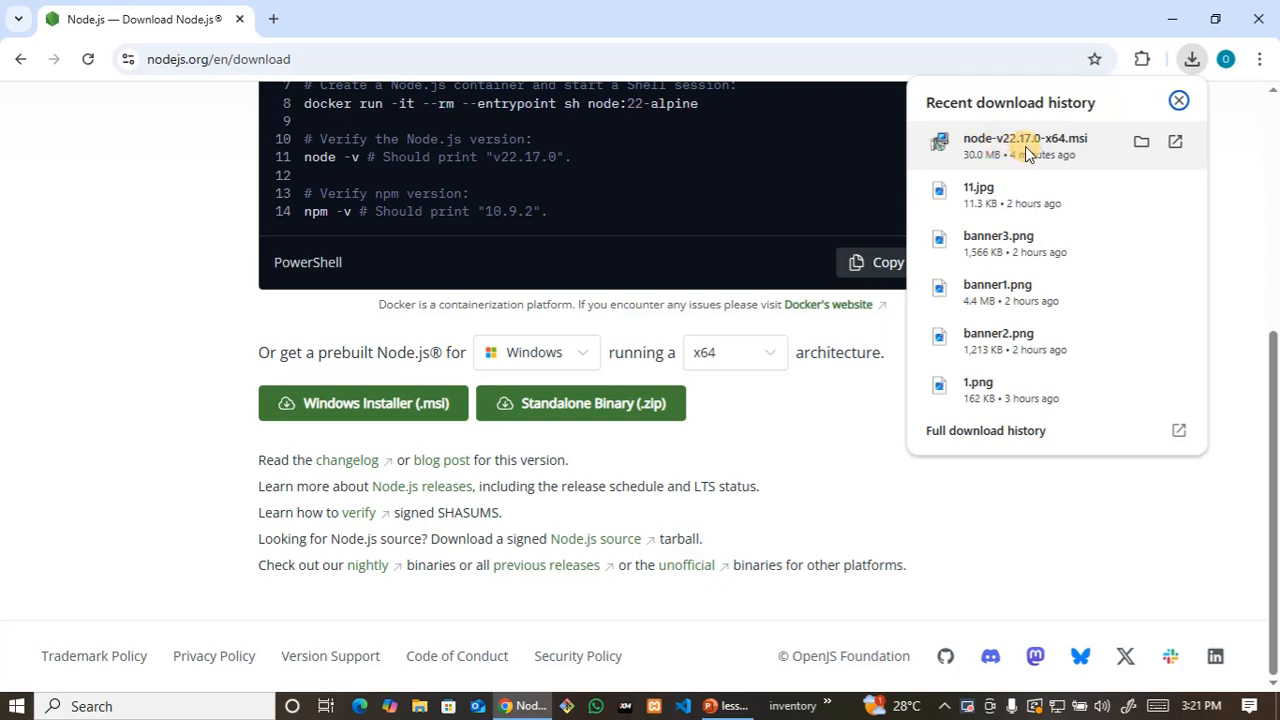
{"action": "left_click", "coordinate": [1141, 145]}
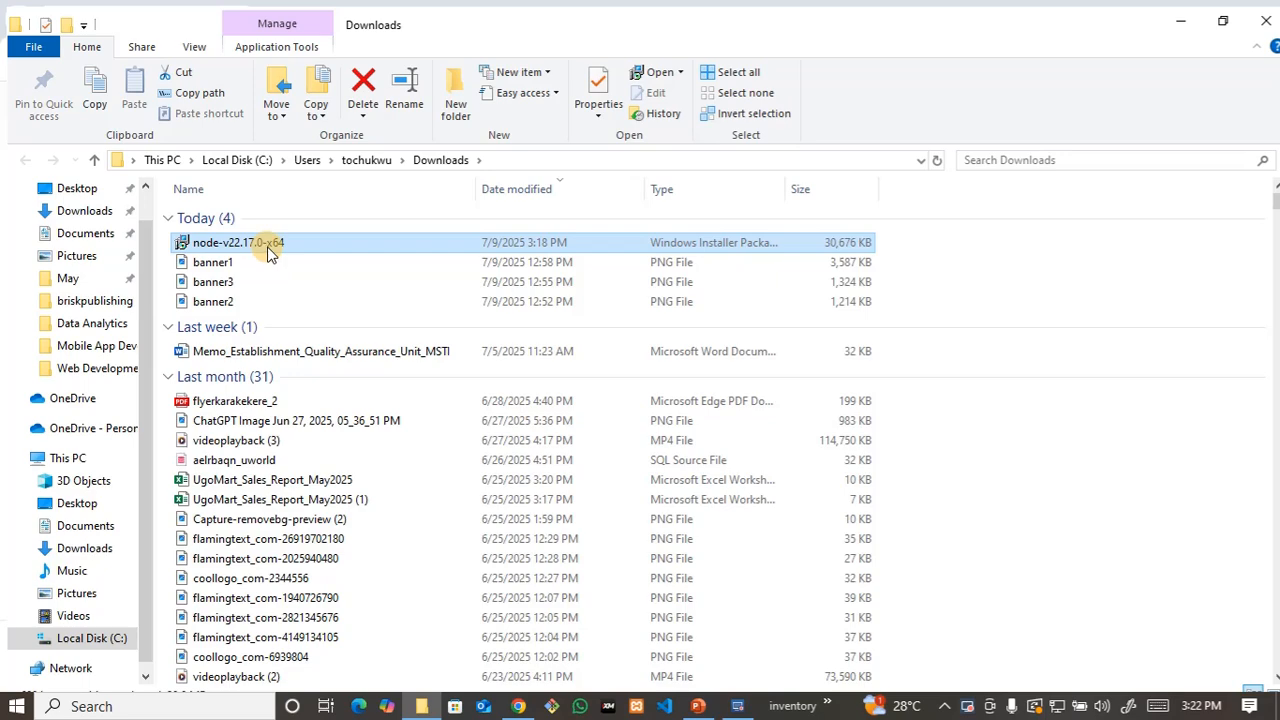
{"action": "right_click", "coordinate": [269, 246]}
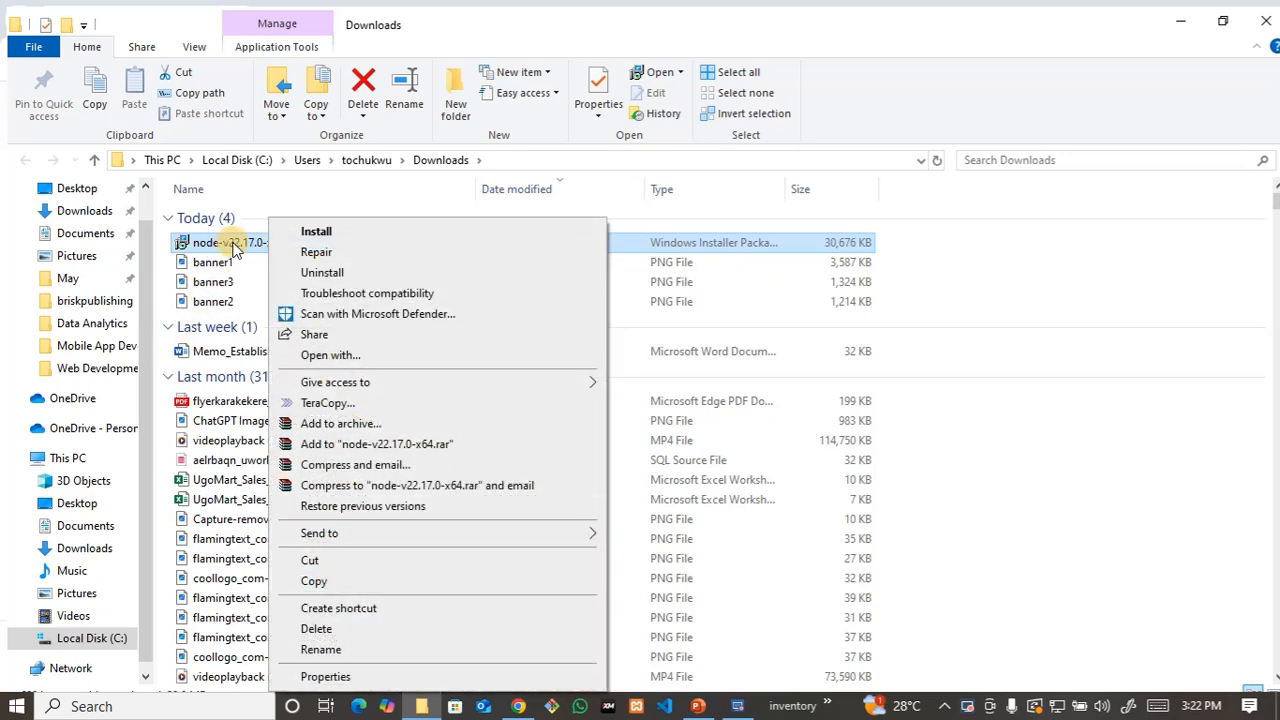
{"action": "left_click", "coordinate": [316, 564]}
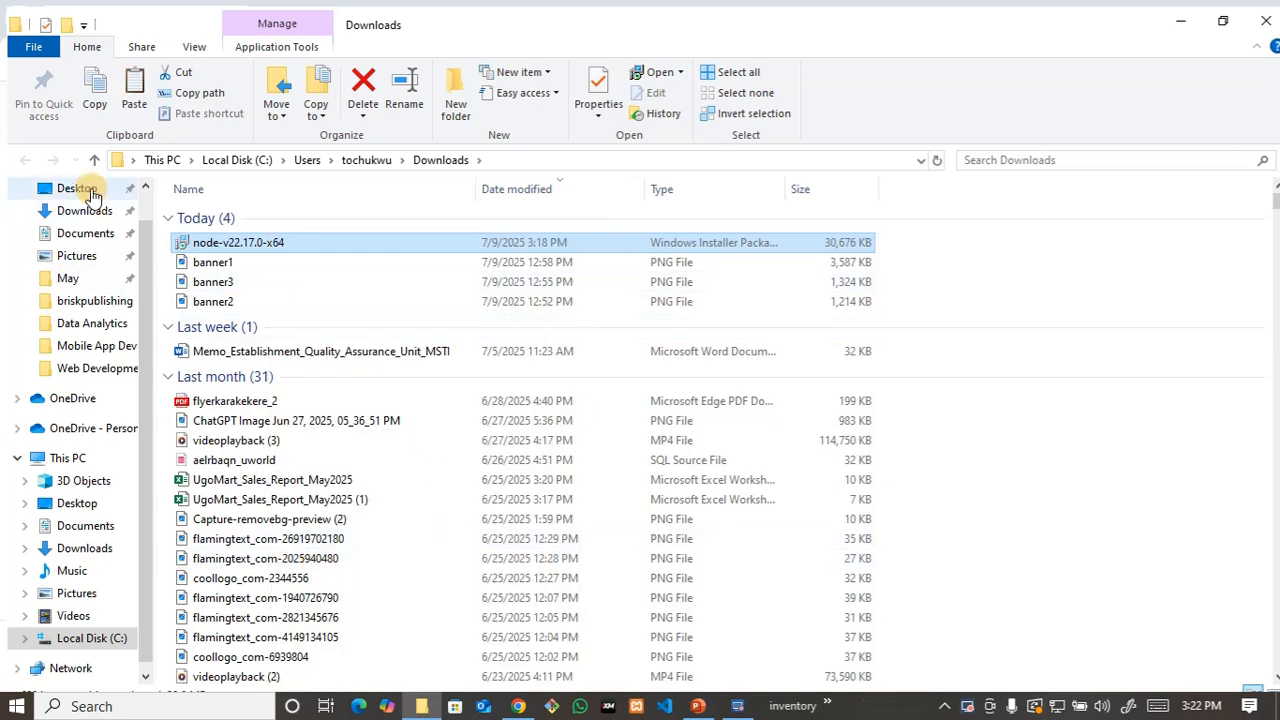
Step: Create a folder named "Mobile App with React Native" on the Desktop
{"action": "left_click", "coordinate": [88, 190]}
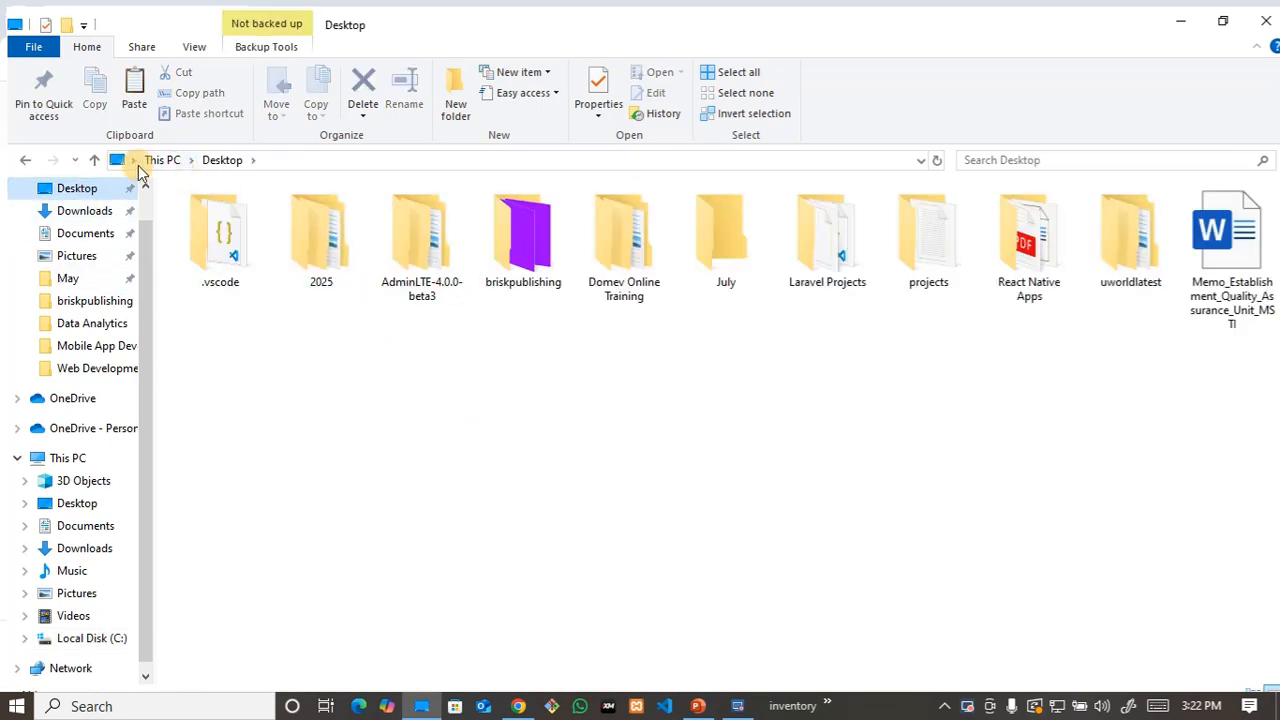
{"action": "left_click", "coordinate": [452, 102]}
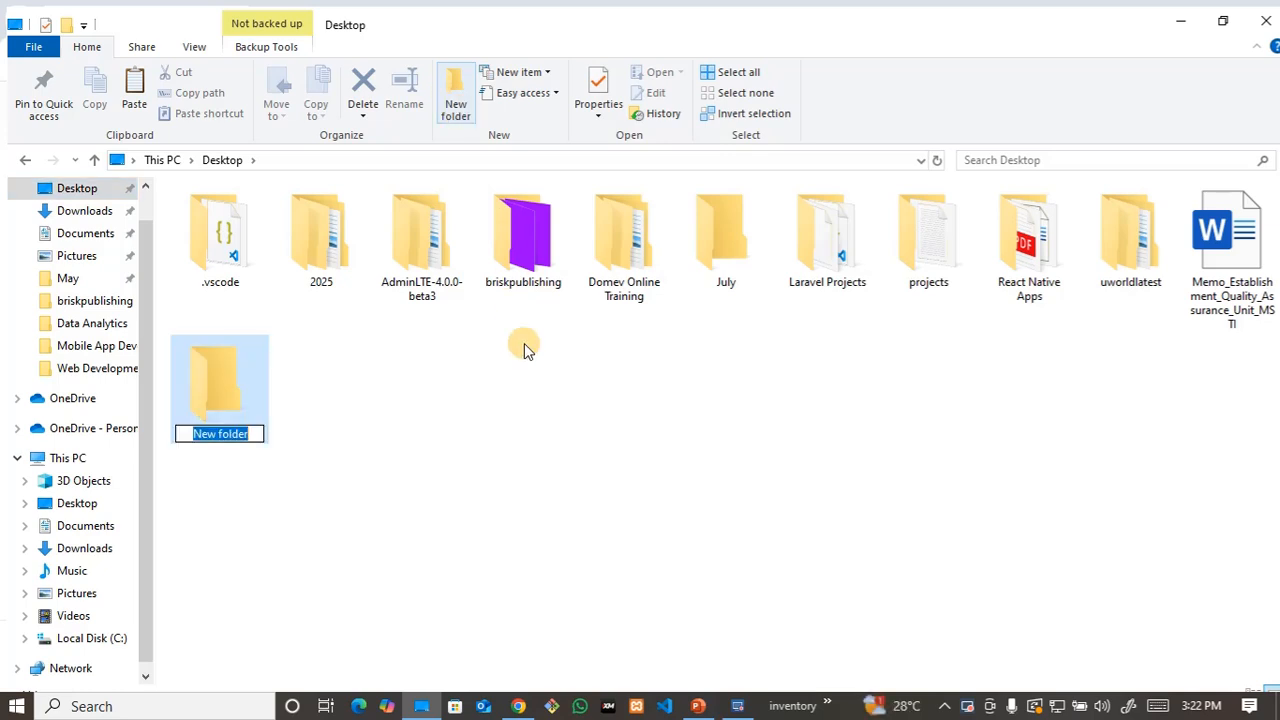
{"action": "type", "text": "M"}
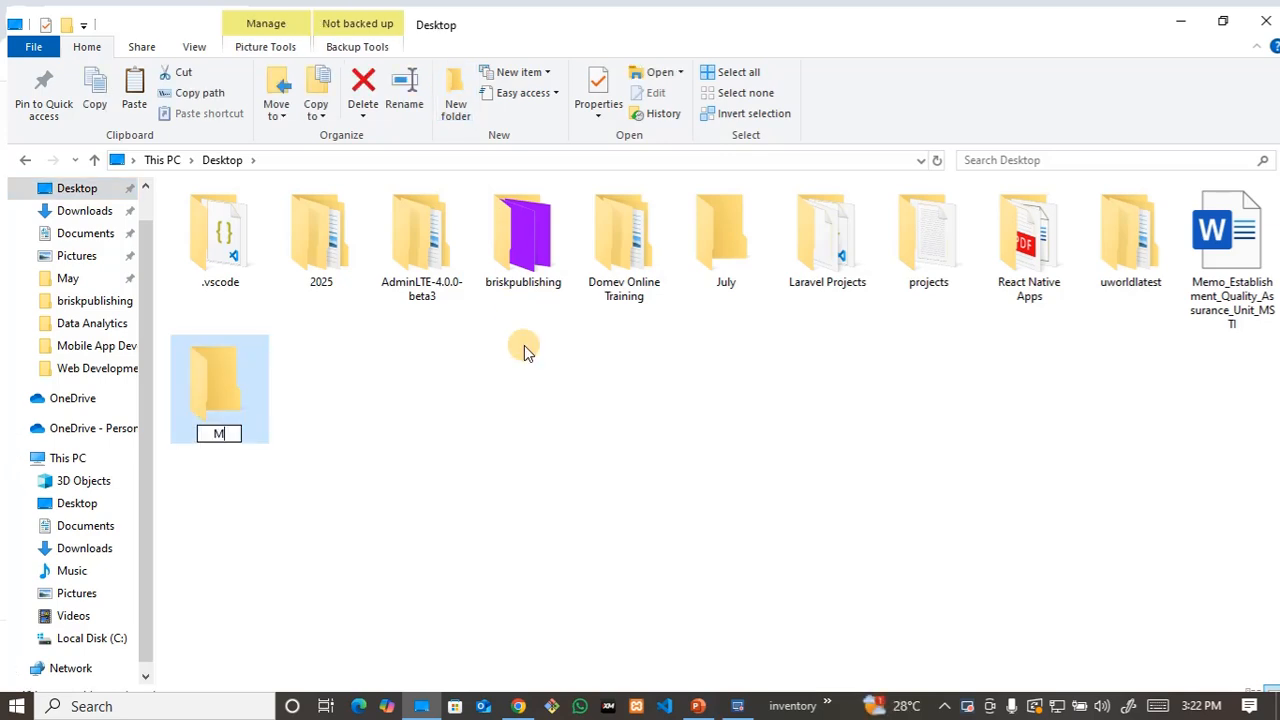
{"action": "type", "text": "obile "}
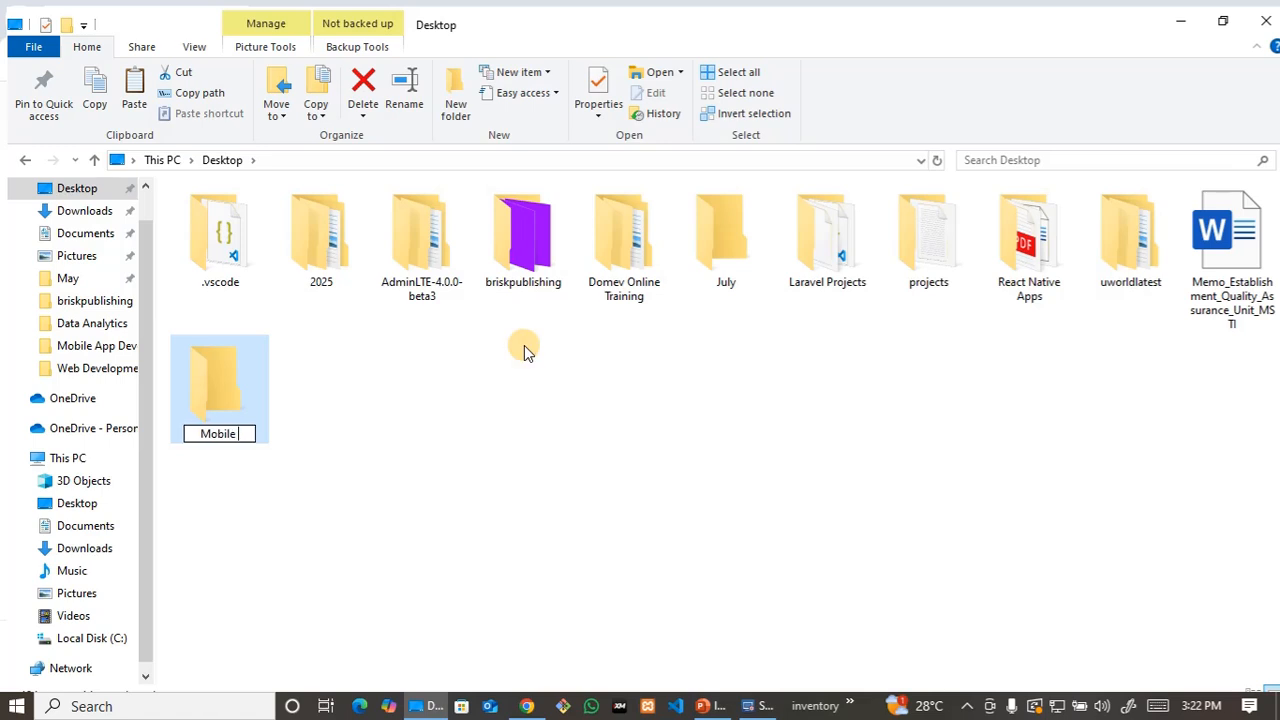
{"action": "type", "text": "App"}
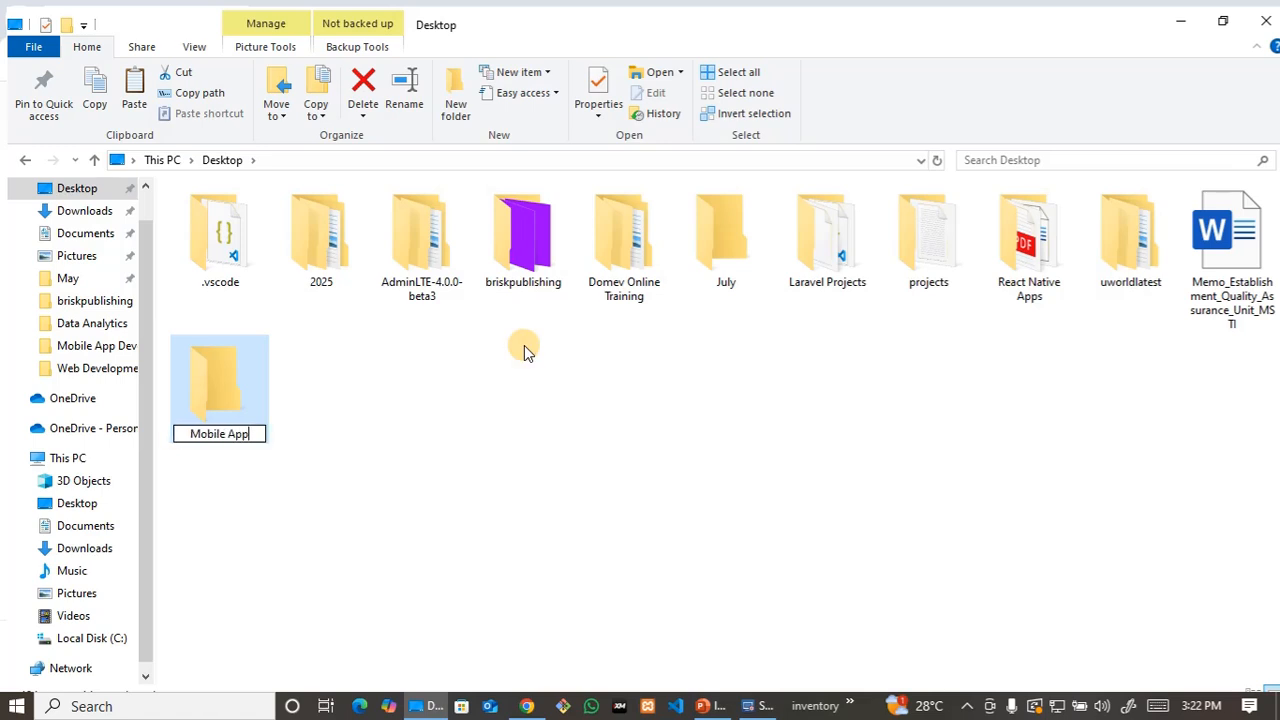
{"action": "type", "text": " wi"}
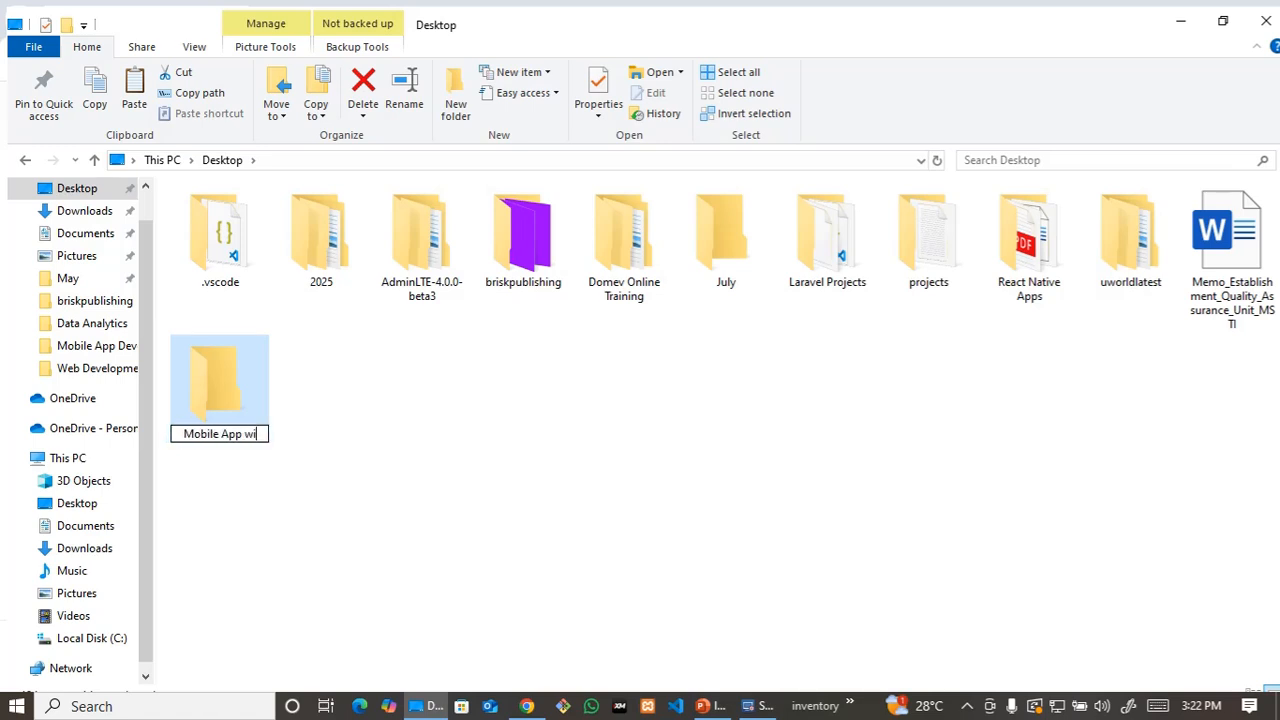
{"action": "type", "text": "th N"}
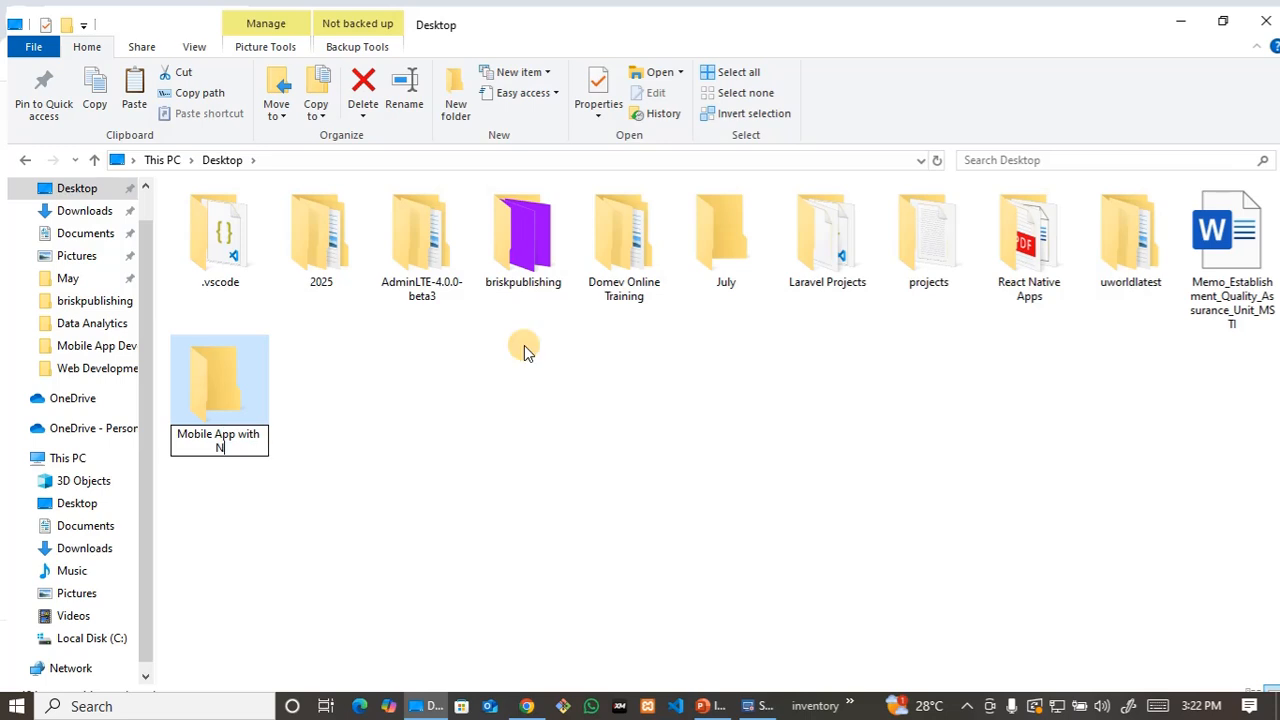
{"action": "key", "text": "BackSpace"}
{"action": "type", "text": "Re"}
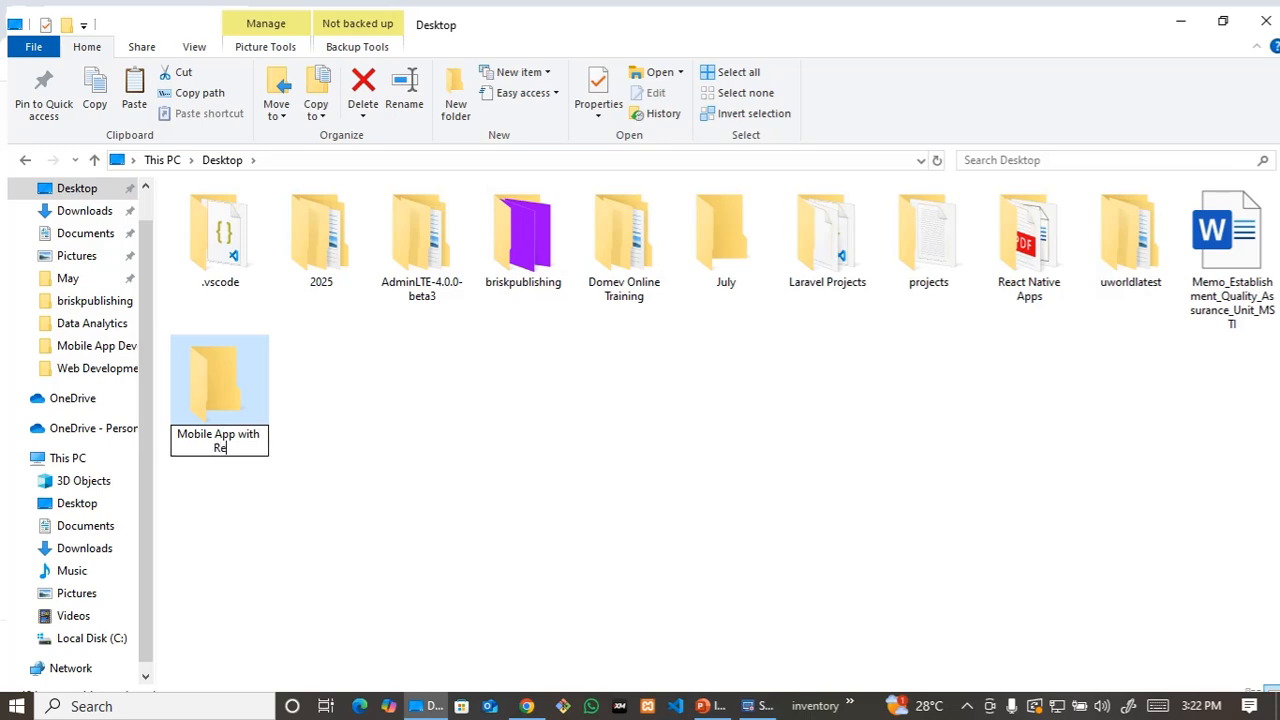
{"action": "type", "text": "act Native"}
{"action": "key", "text": "Return"}
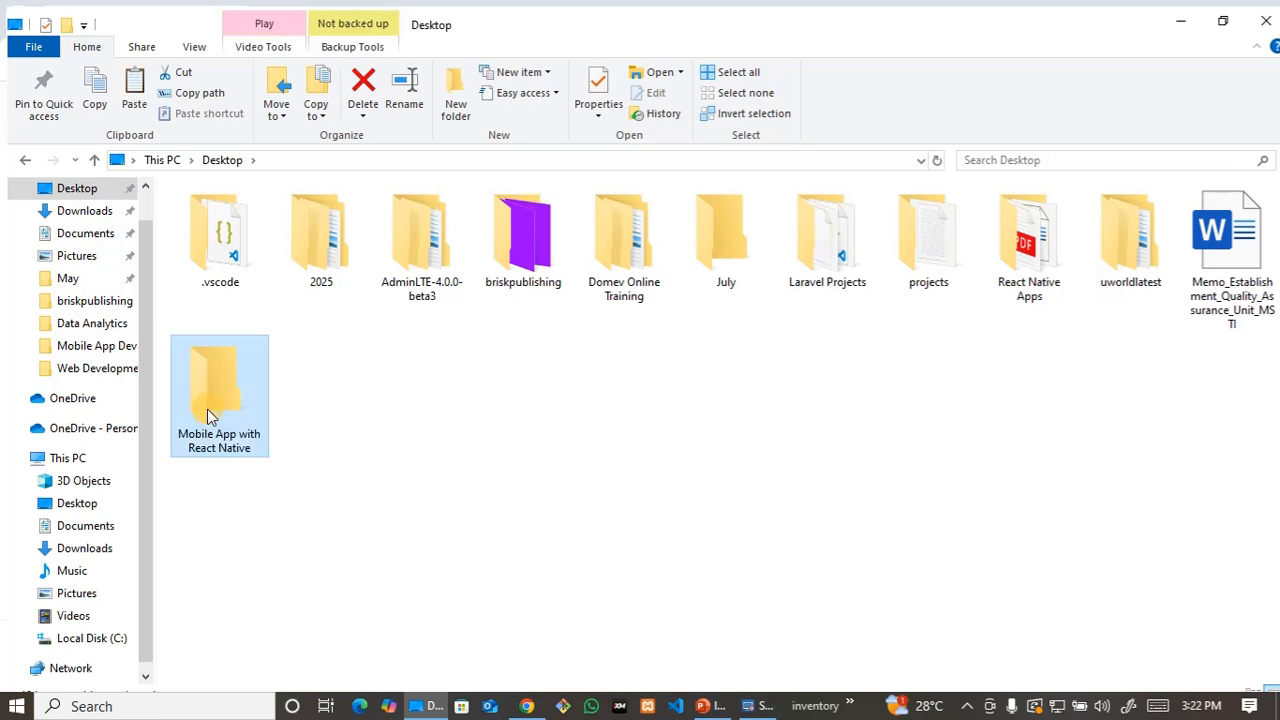
Step: Create a subfolder named "Tools" inside the "Mobile App with React Native" folder
{"action": "double_click", "coordinate": [208, 410]}
{"action": "right_click", "coordinate": [374, 266]}
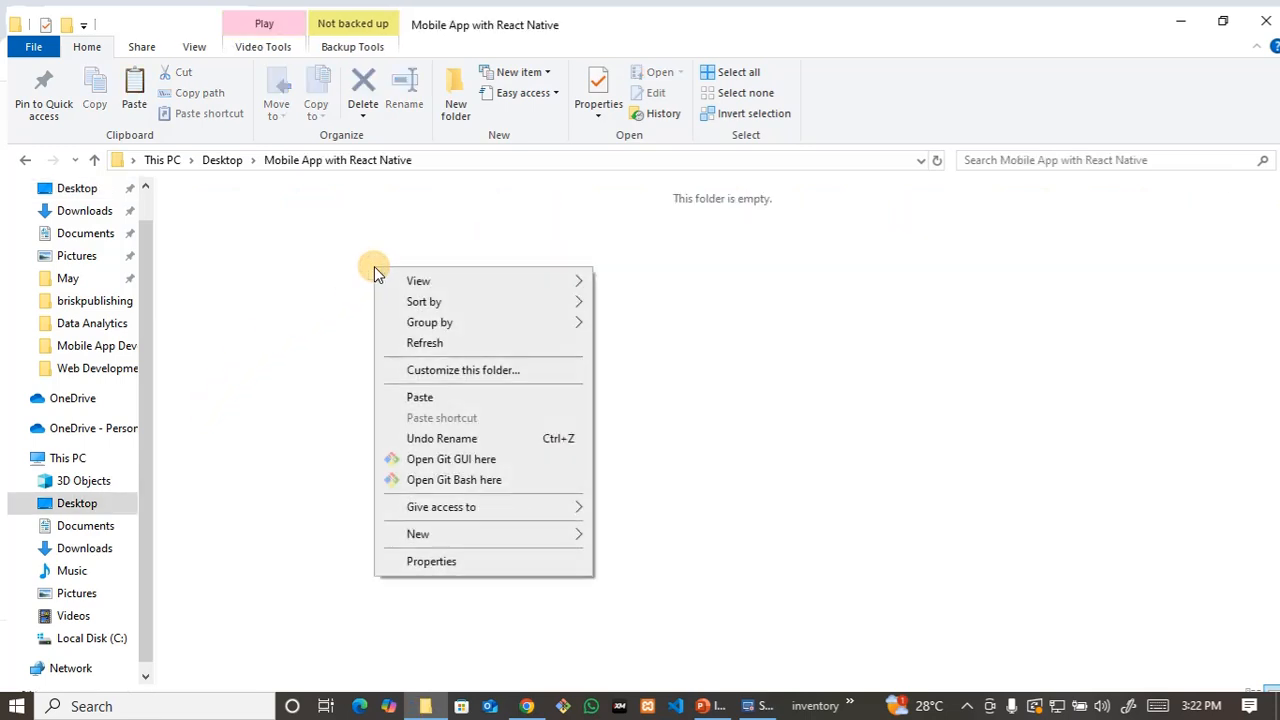
{"action": "left_click", "coordinate": [459, 110]}
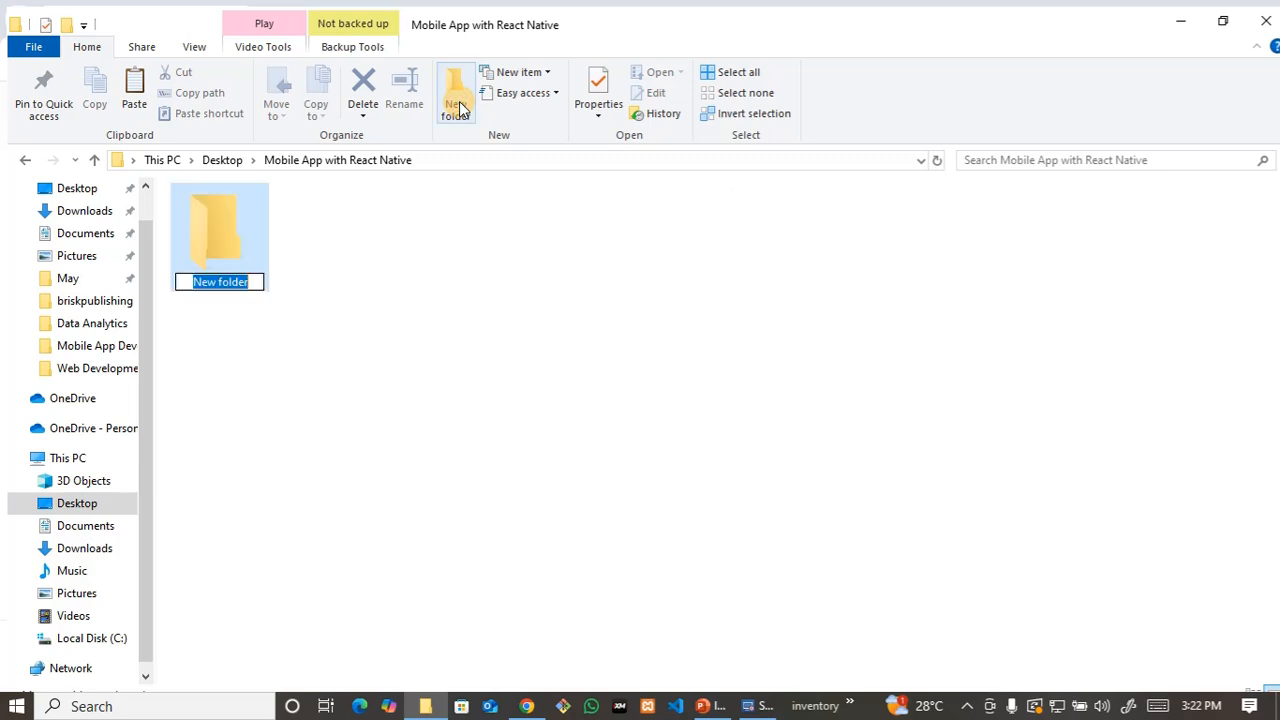
{"action": "type", "text": "Tools"}
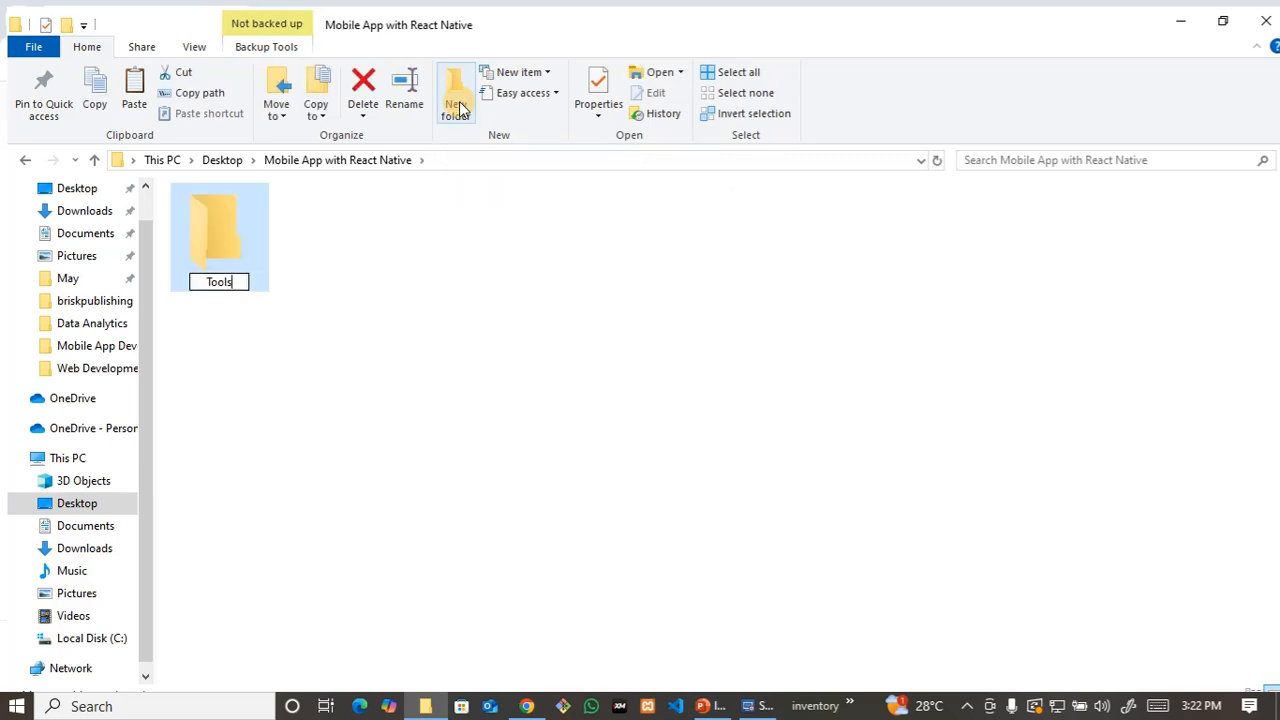
{"action": "key", "text": "Return"}
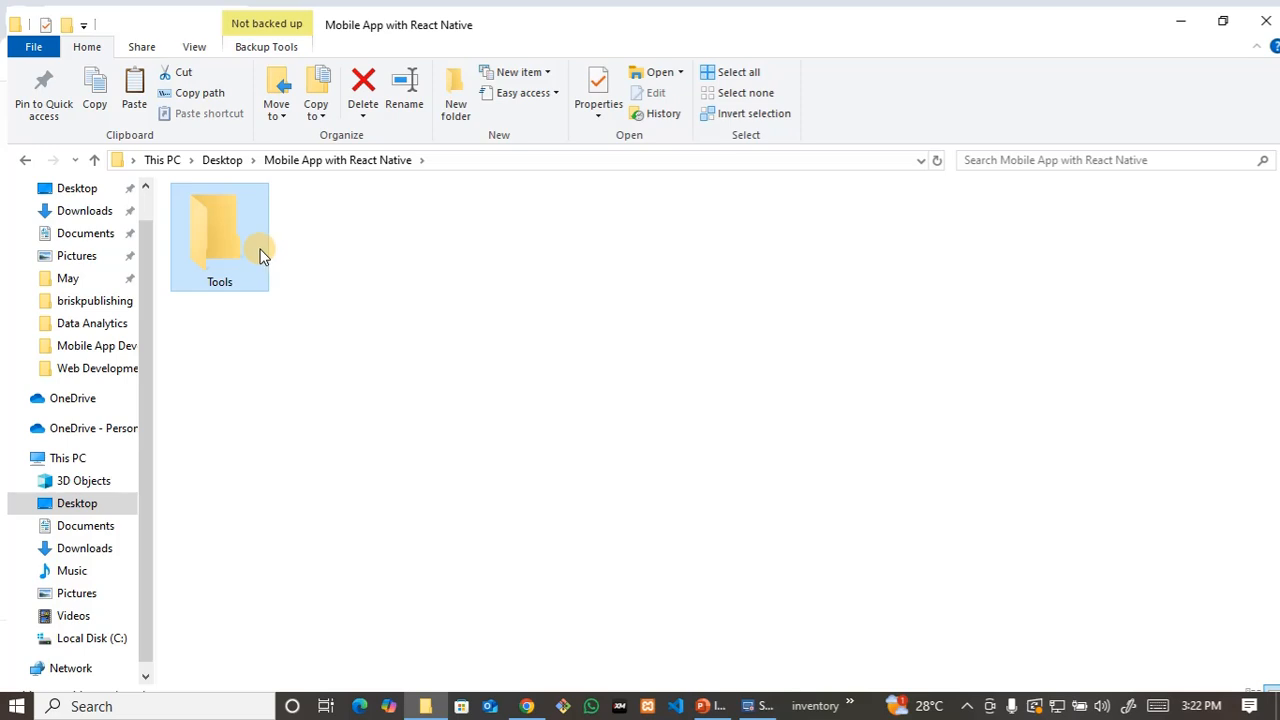
Step: Paste the cut Node.js installer into the Tools folder
{"action": "double_click", "coordinate": [260, 255]}
{"action": "right_click", "coordinate": [476, 285]}
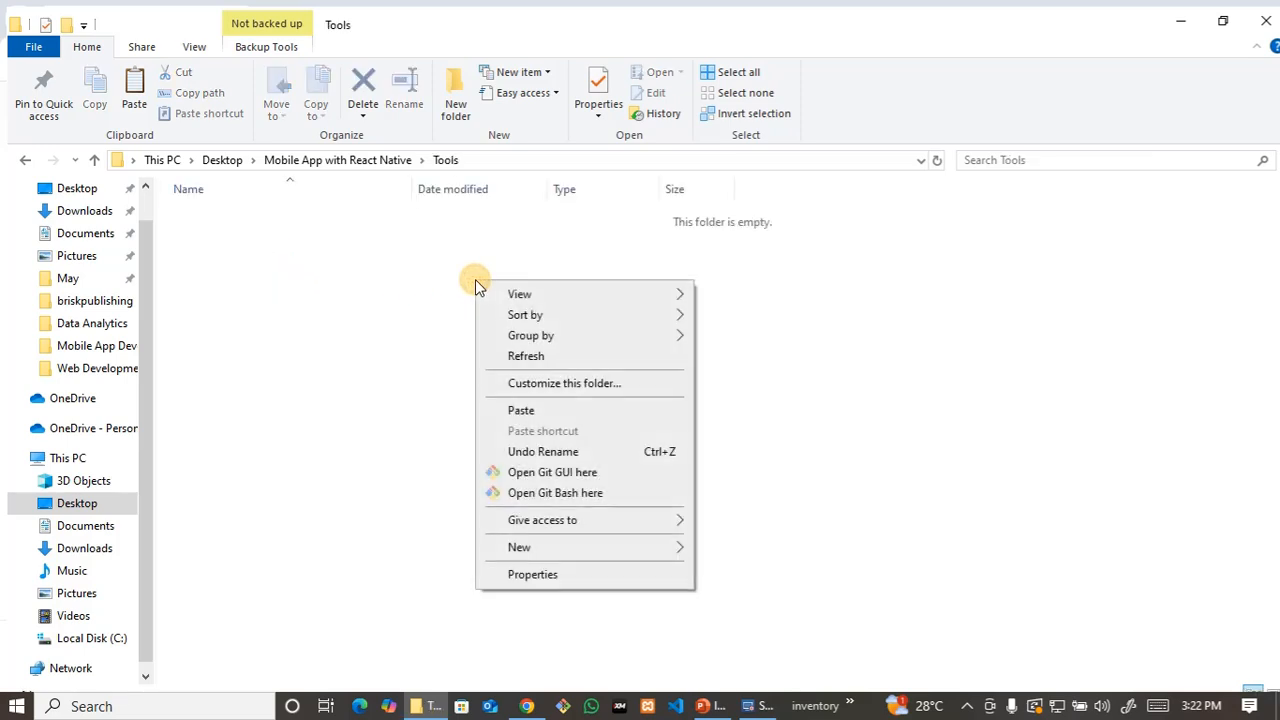
{"action": "left_click", "coordinate": [527, 412]}
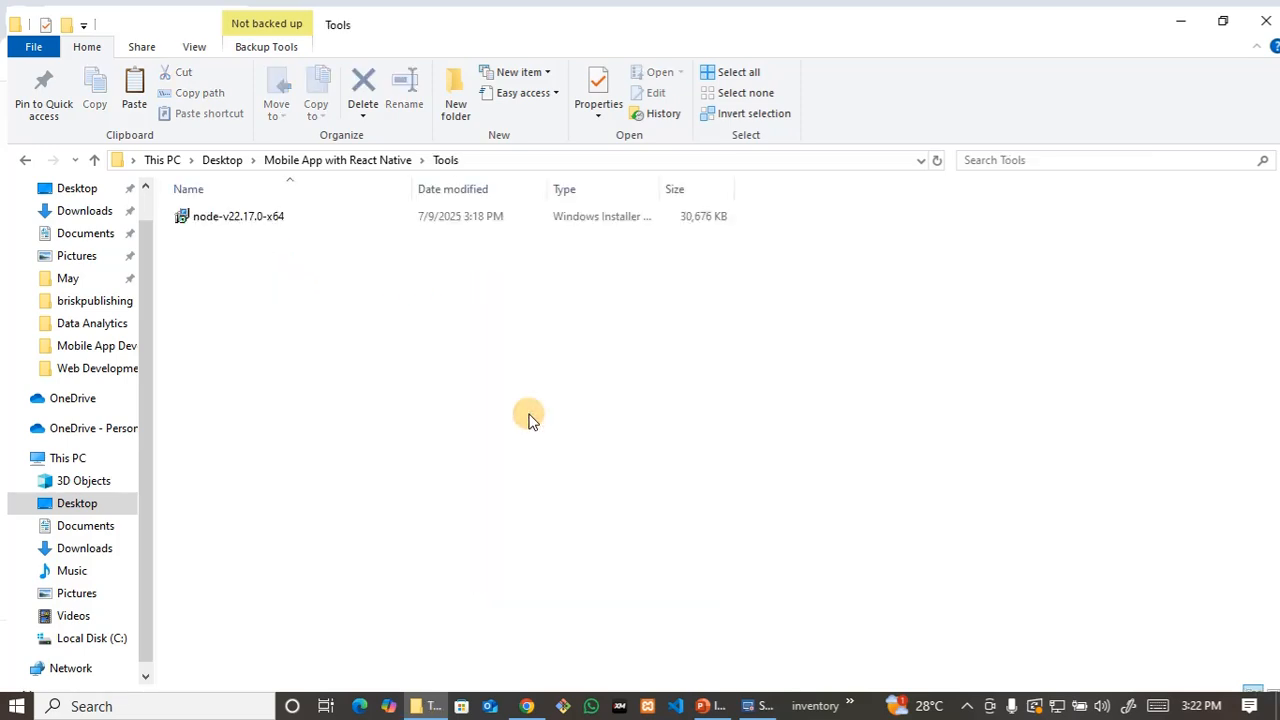
Step: Launch the node-v22.17.0-x64 installer and accept the terms of its License Agreement
{"action": "left_click", "coordinate": [213, 218]}
{"action": "double_click", "coordinate": [213, 218]}
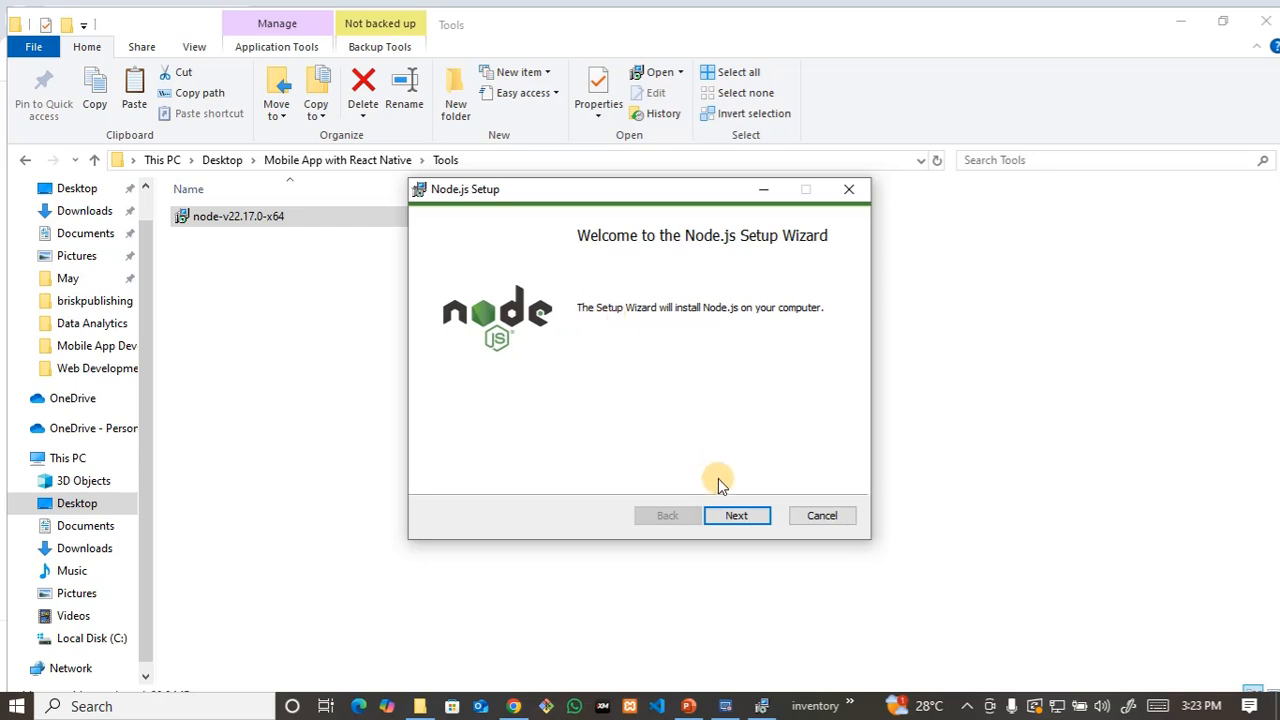
{"action": "left_click", "coordinate": [736, 516]}
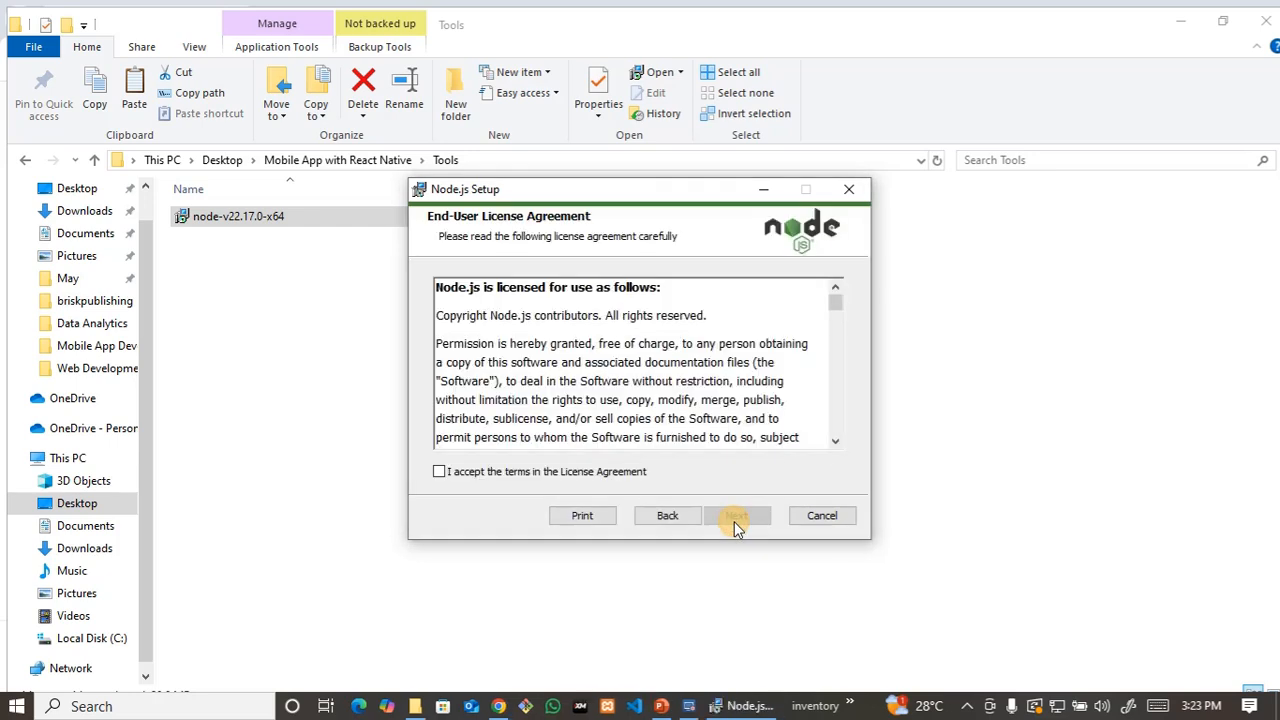
{"action": "left_click", "coordinate": [440, 473]}
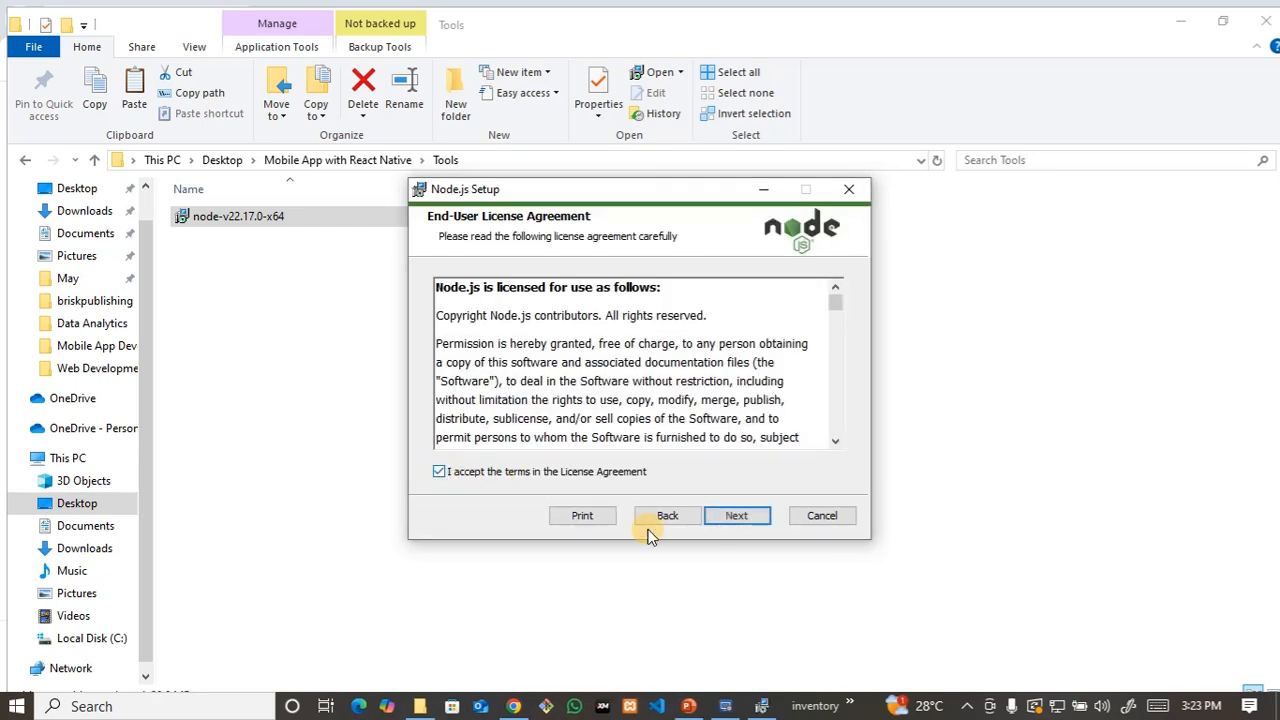
Step: Install Node.js to C:\Program Files\nodejs\ with the default features, leaving out the automatic tools for native modules
{"action": "left_click", "coordinate": [738, 518]}
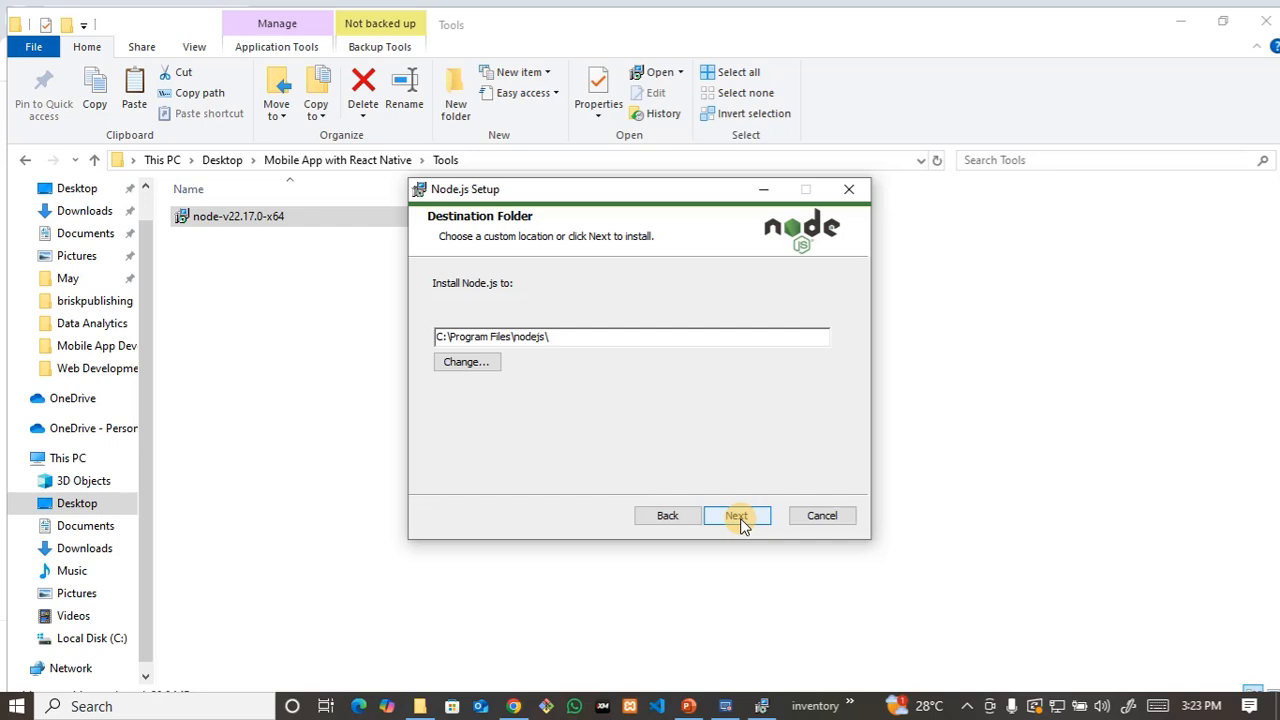
{"action": "left_click", "coordinate": [740, 520]}
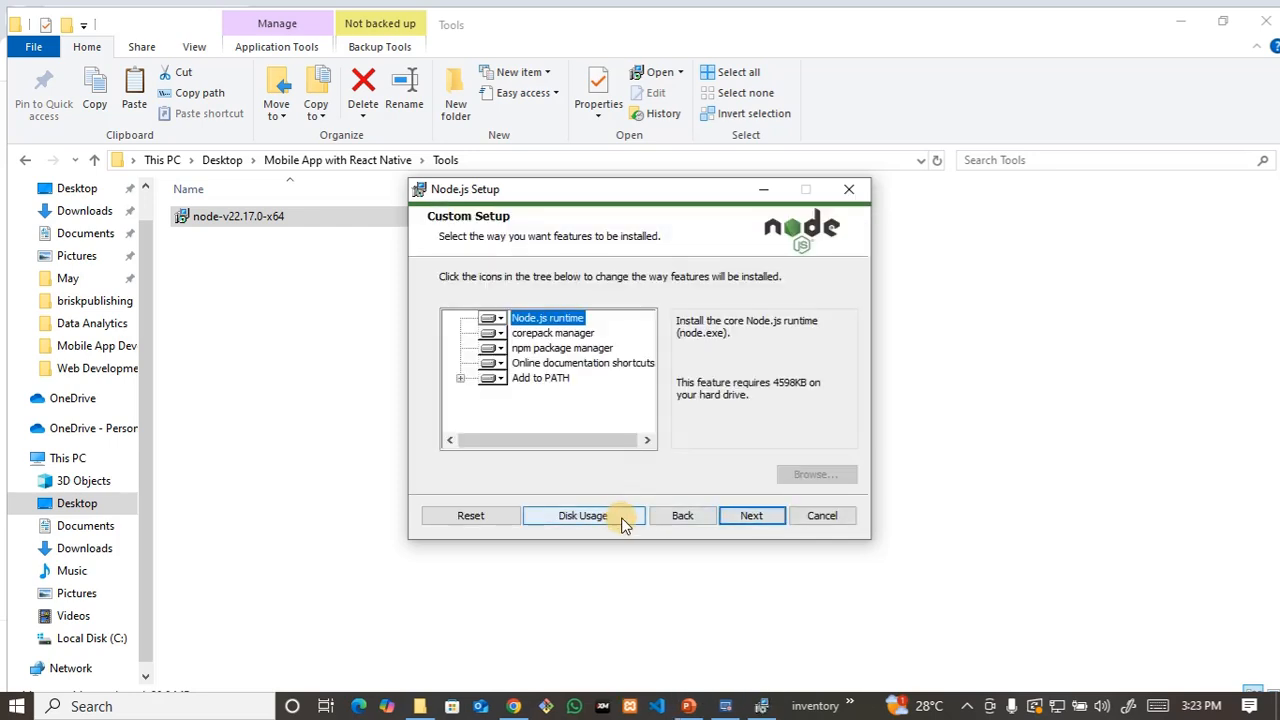
{"action": "left_click", "coordinate": [752, 518]}
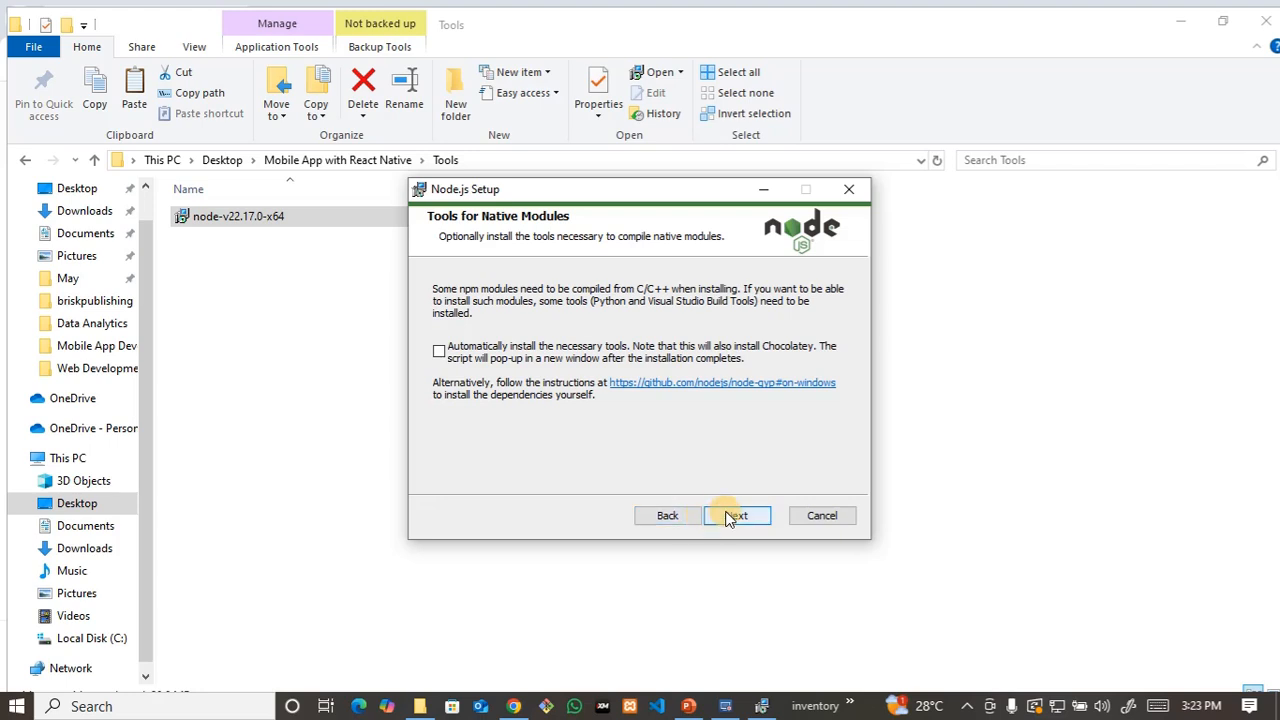
{"action": "left_click", "coordinate": [738, 515]}
{"action": "left_click", "coordinate": [740, 516]}
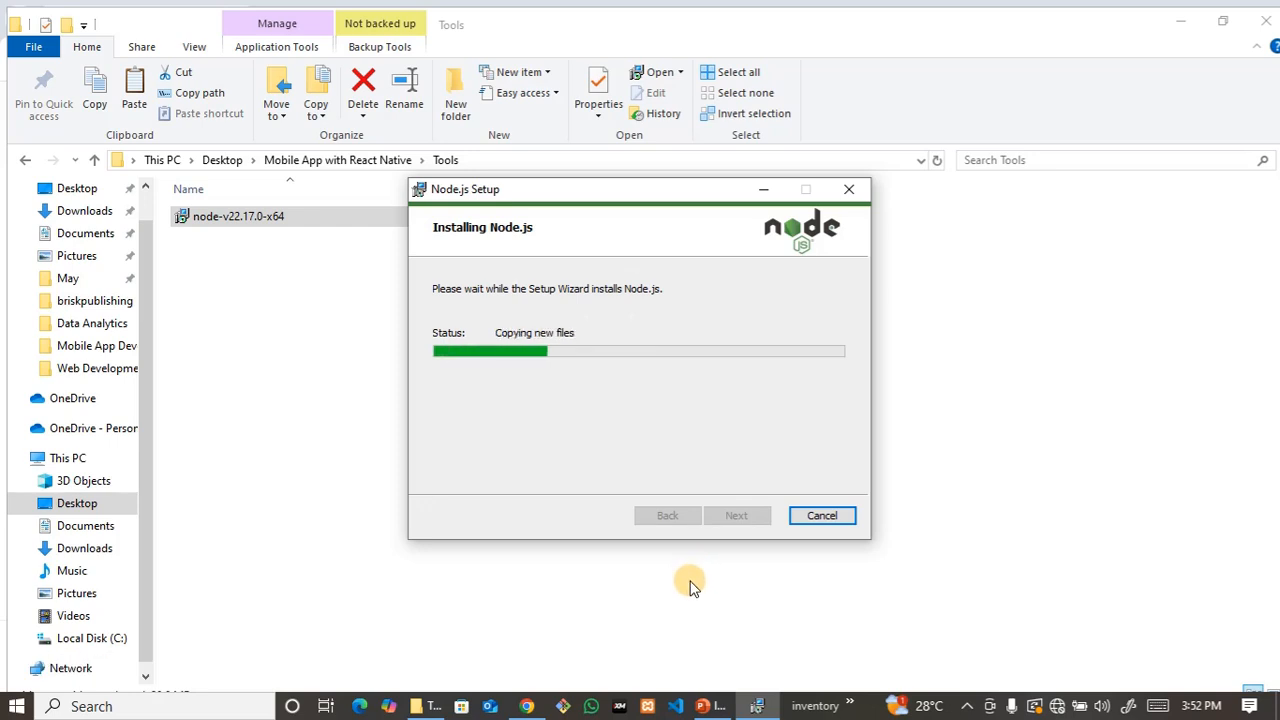
Step: Switch to Chrome and search Google for "vs code" in a new tab
{"action": "mouse_move", "coordinate": [510, 713]}
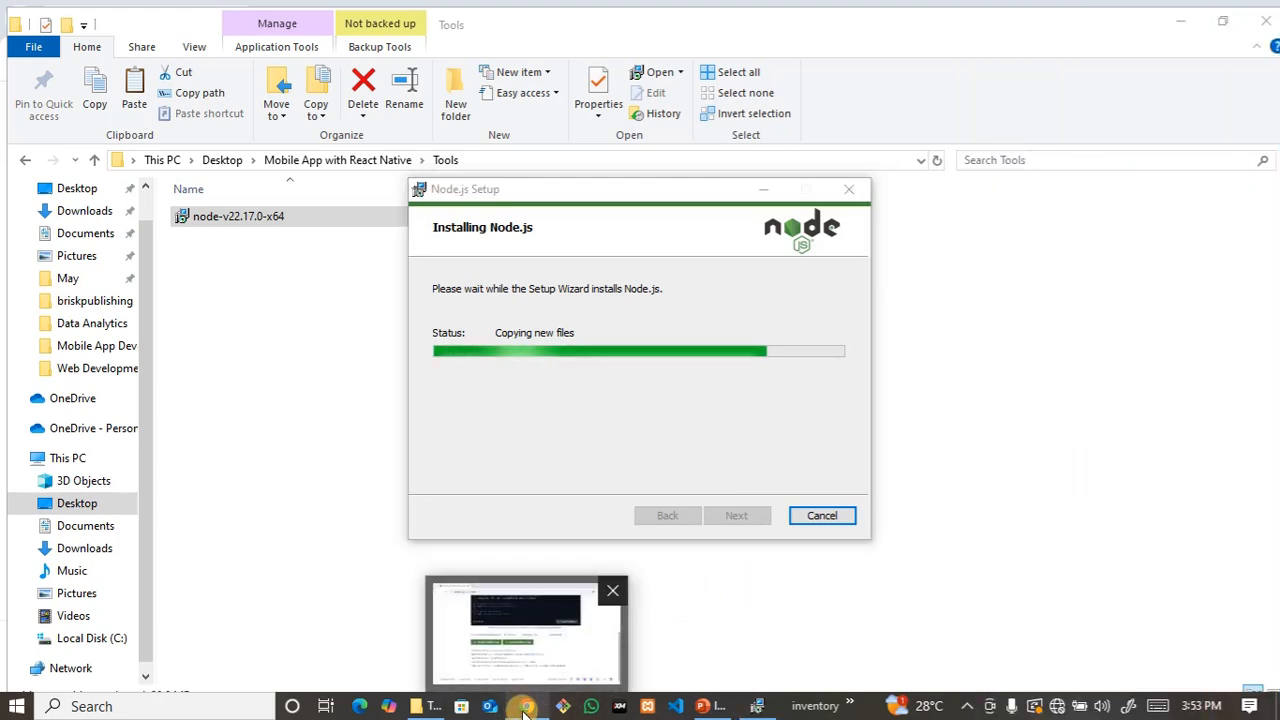
{"action": "left_click", "coordinate": [526, 668]}
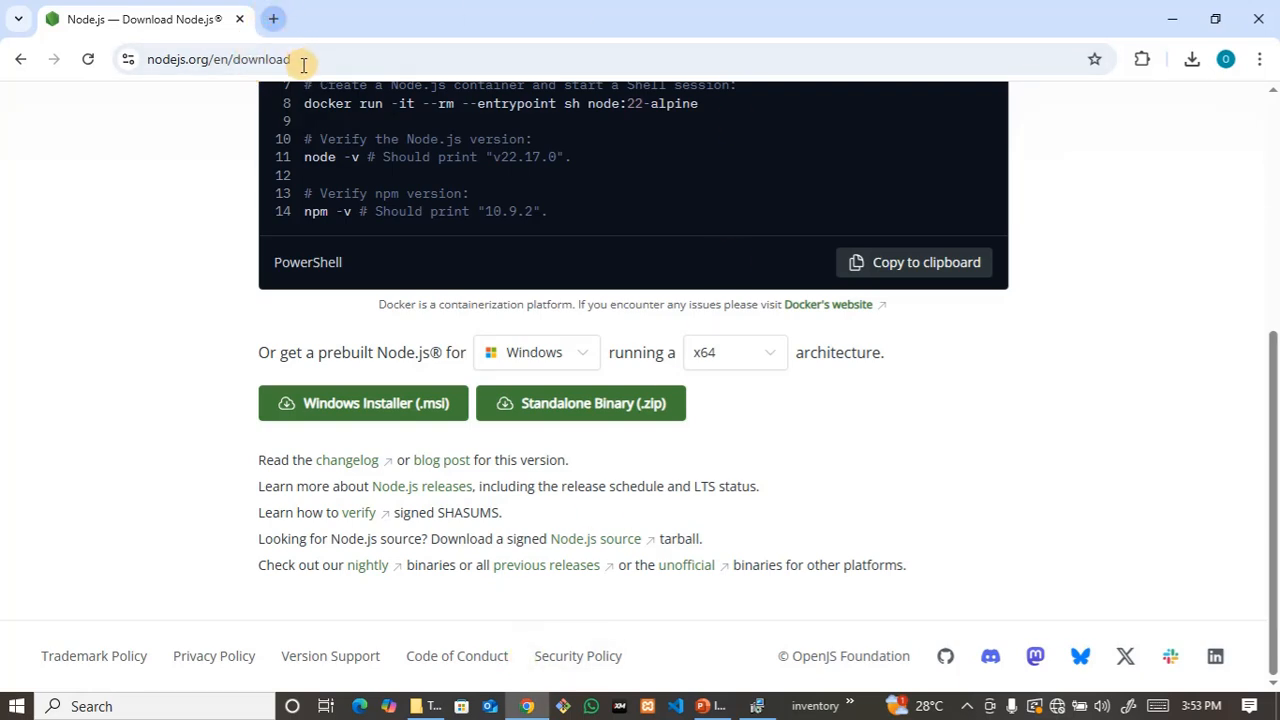
{"action": "left_click", "coordinate": [274, 20]}
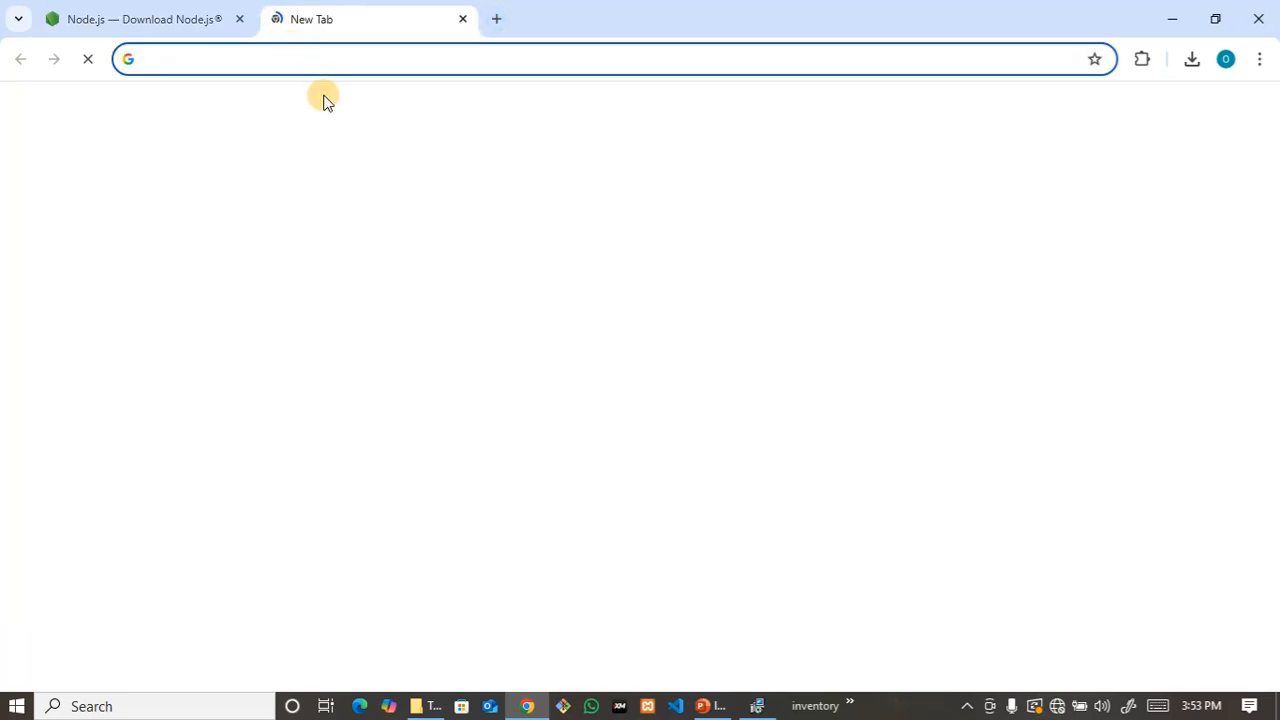
{"action": "left_click", "coordinate": [490, 342]}
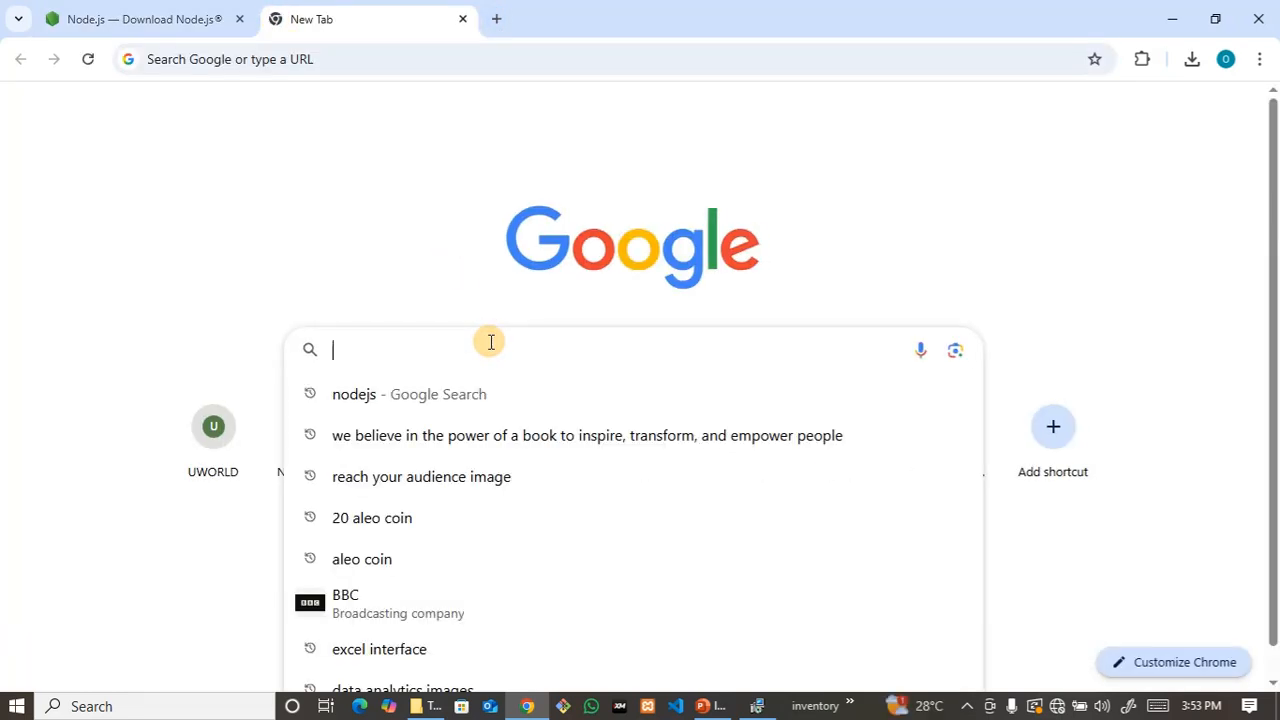
{"action": "type", "text": "vs"}
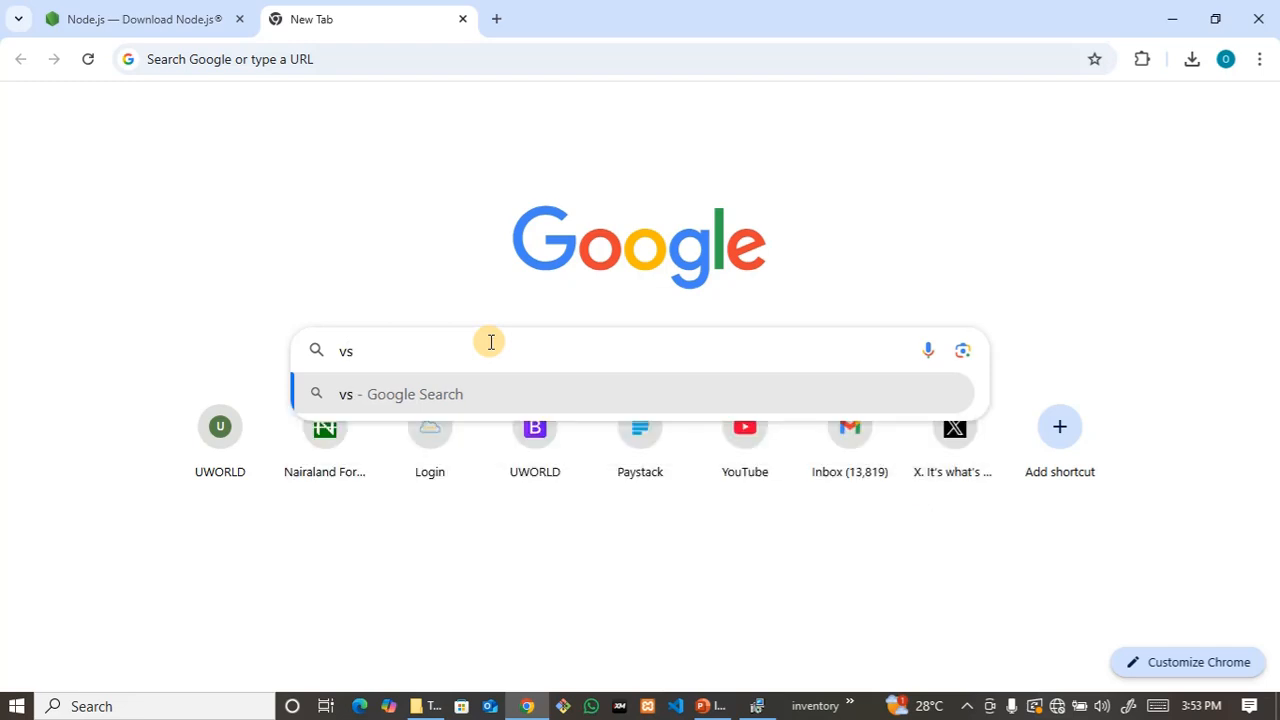
{"action": "type", "text": " code"}
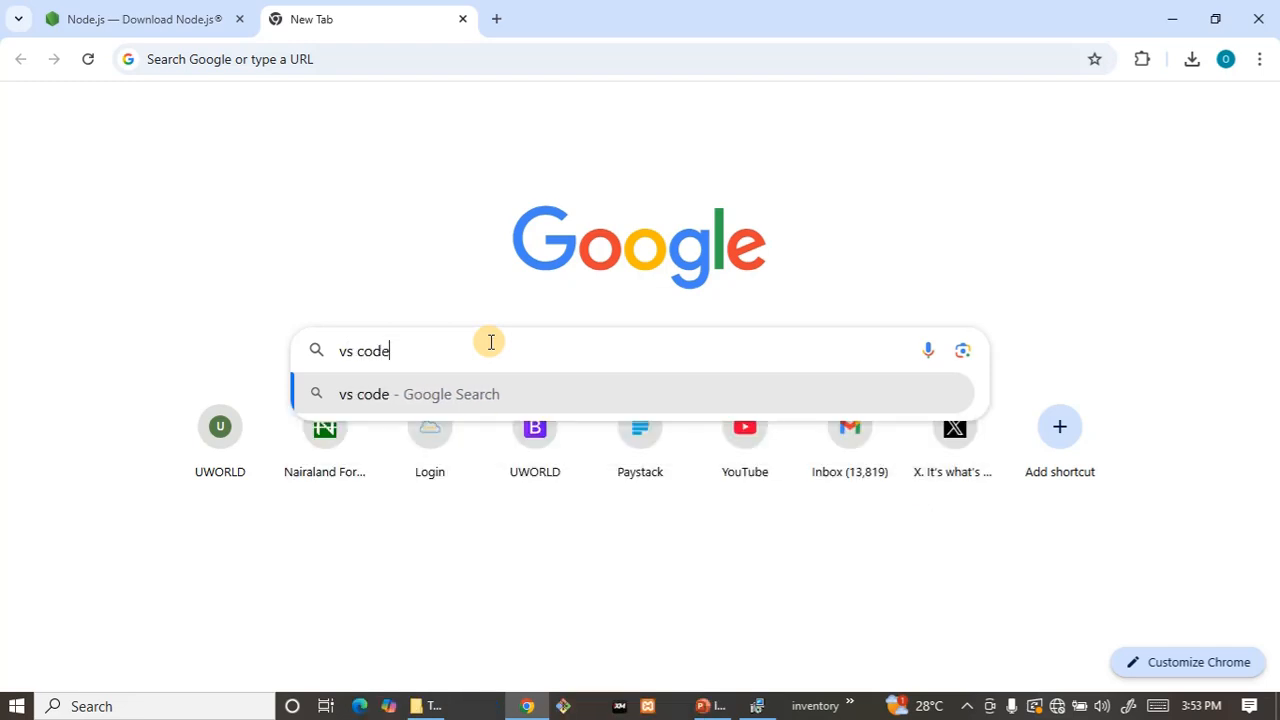
{"action": "key", "text": "Return"}
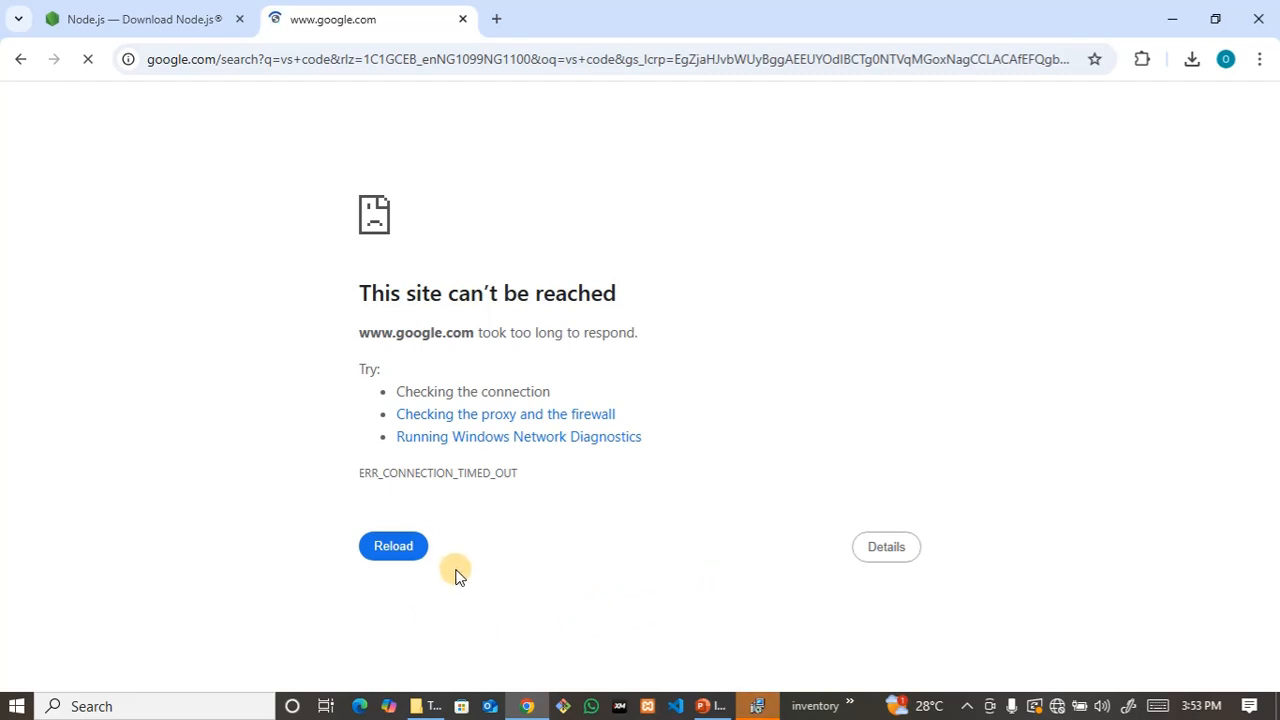
Step: Return to the Node.js Setup wizard and finish it
{"action": "left_click", "coordinate": [757, 706]}
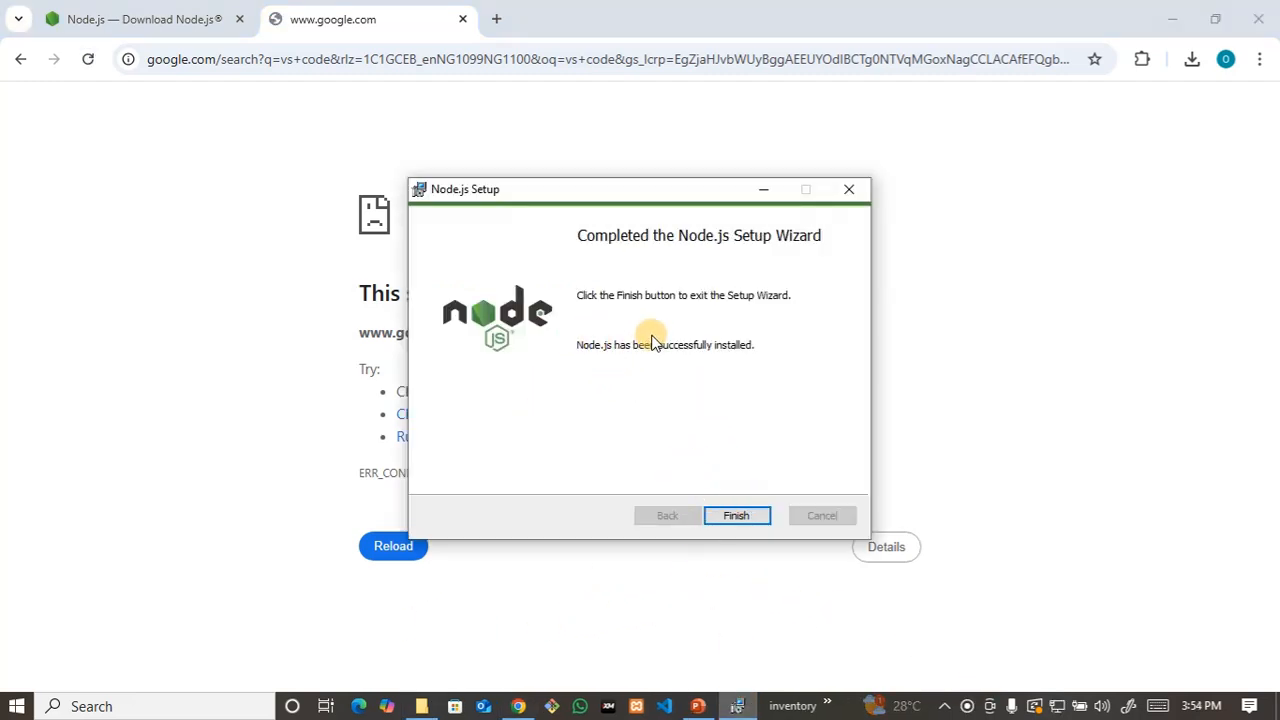
{"action": "left_click", "coordinate": [738, 518]}
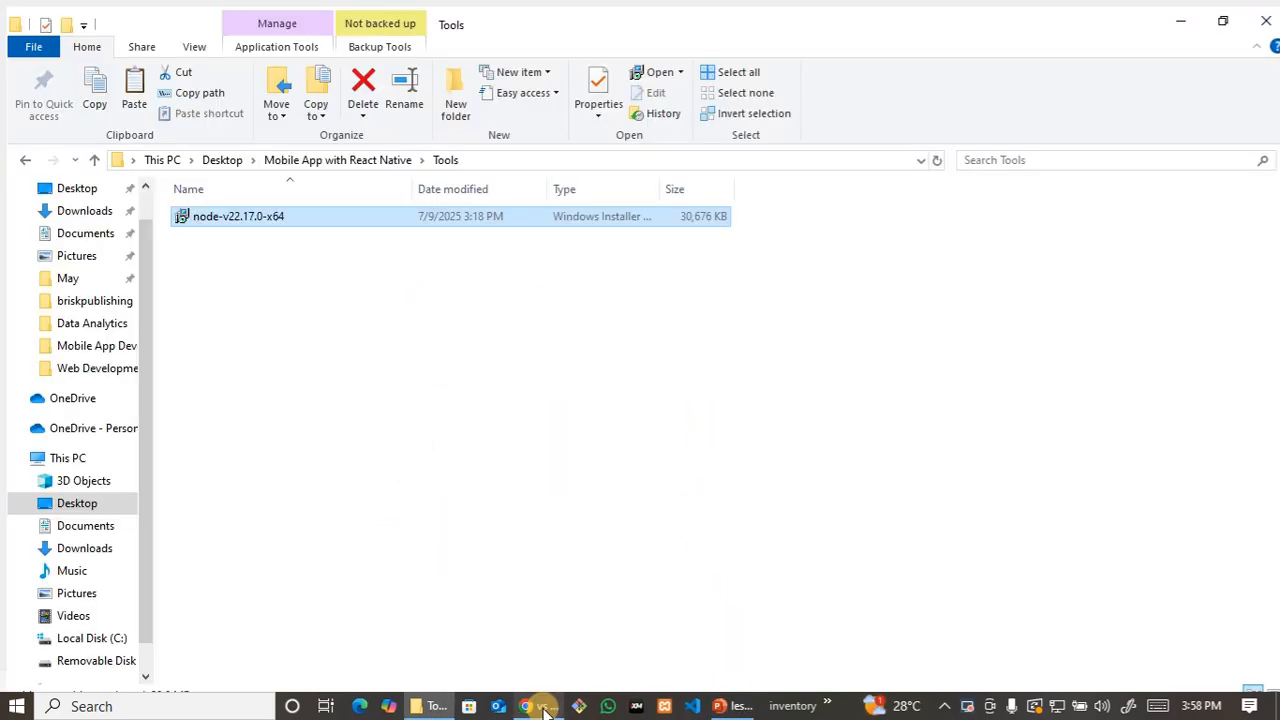
Step: Switch to Chrome, open the Visual Studio Code website from the search results, and download the editor for Windows
{"action": "left_click", "coordinate": [537, 705]}
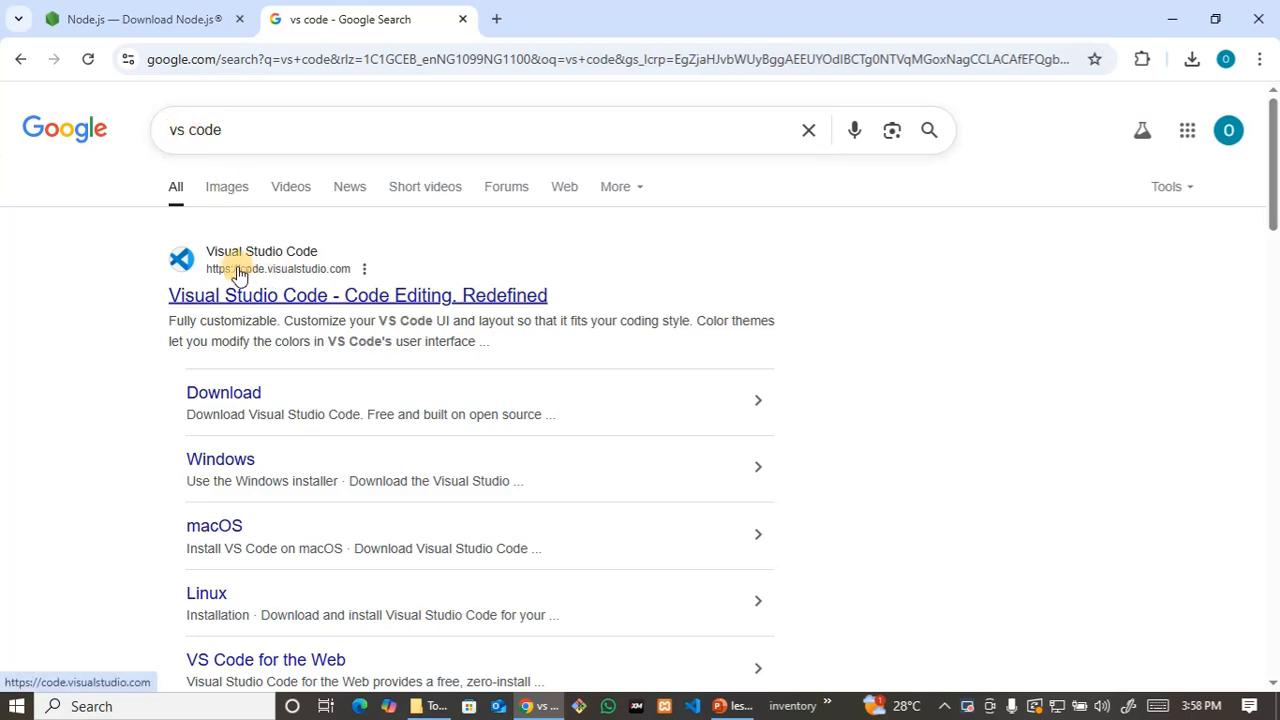
{"action": "left_click", "coordinate": [271, 299]}
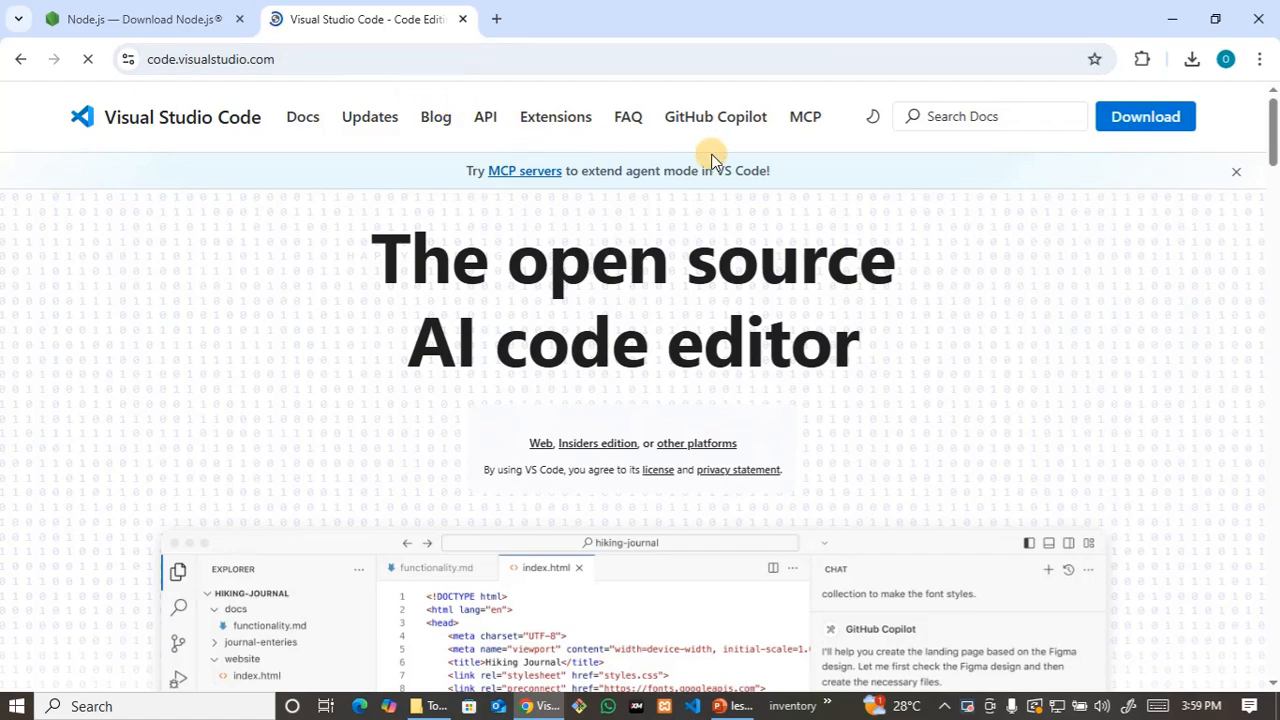
{"action": "scroll", "coordinate": [870, 160], "scroll_direction": "down", "scroll_amount": 5}
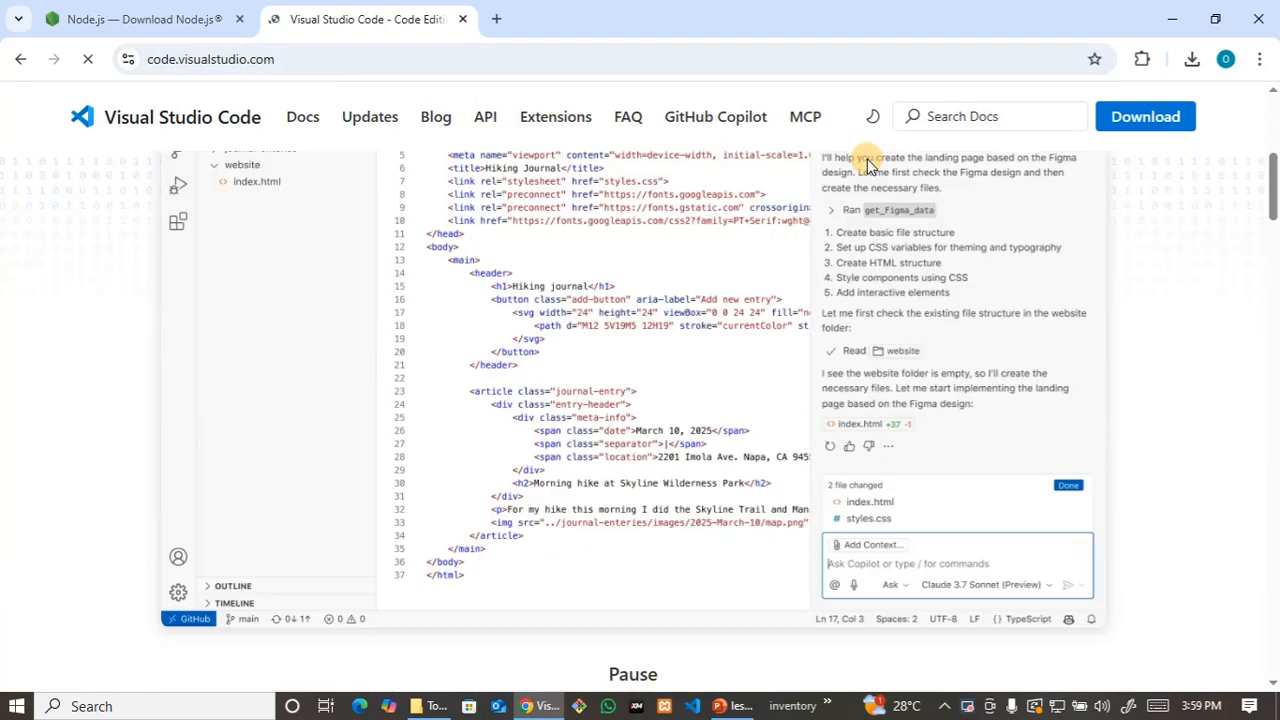
{"action": "scroll", "coordinate": [867, 163], "scroll_direction": "down", "scroll_amount": 8}
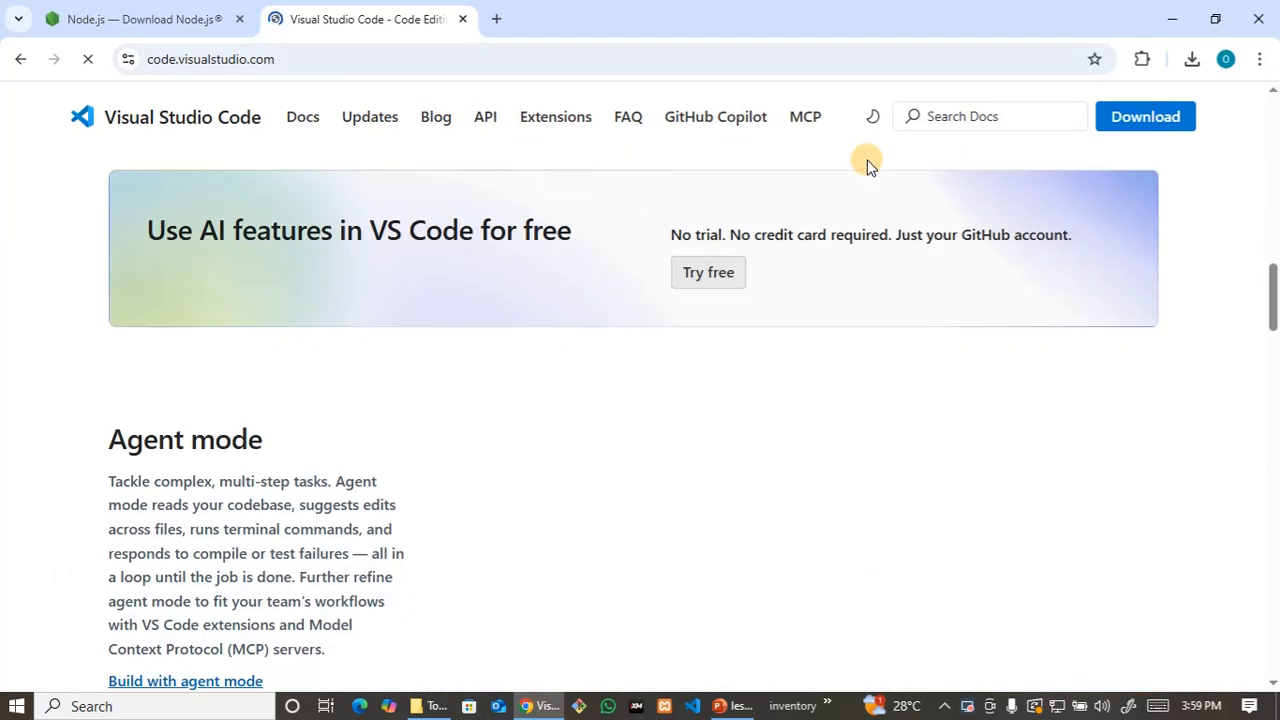
{"action": "scroll", "coordinate": [865, 163], "scroll_direction": "up", "scroll_amount": 13}
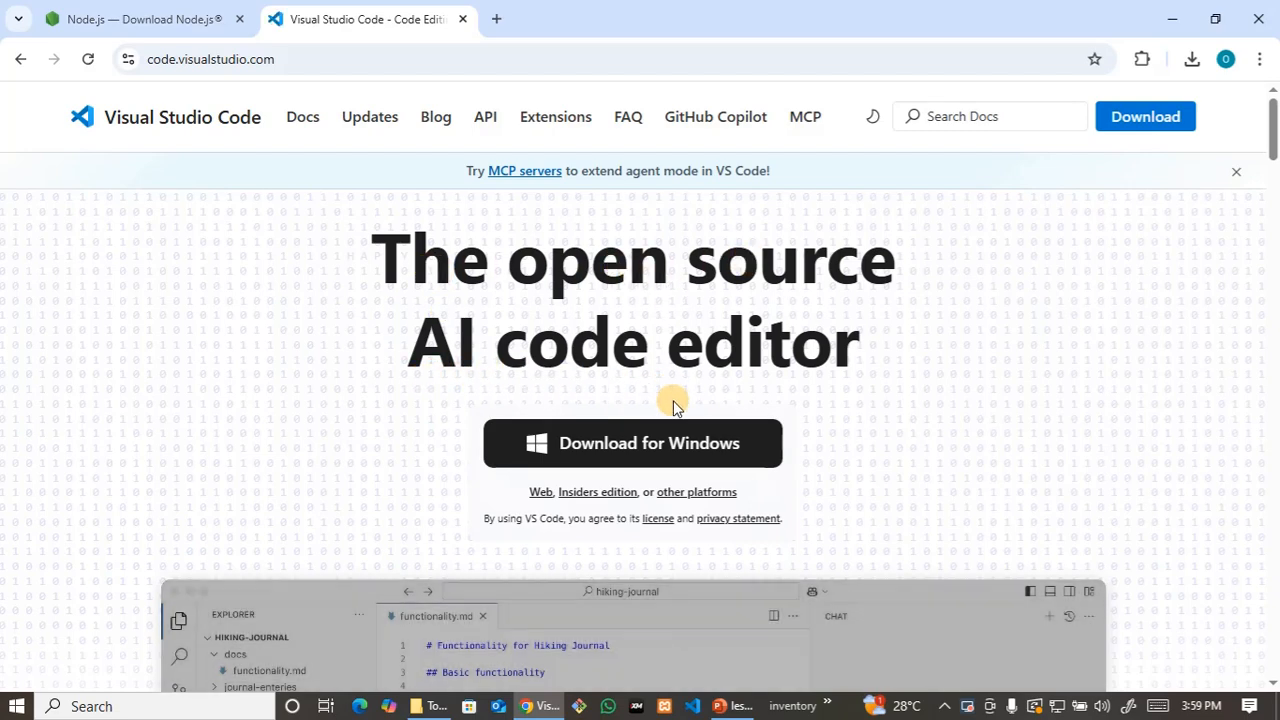
{"action": "left_click", "coordinate": [673, 444]}
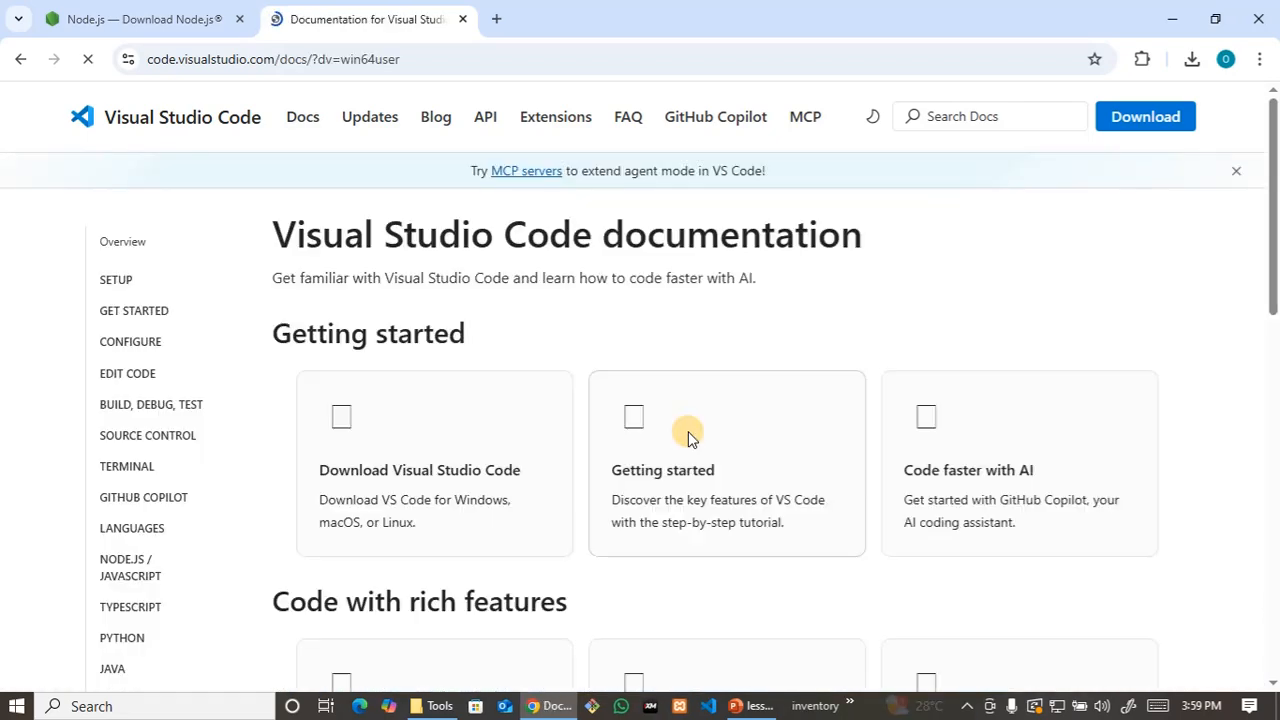
Step: Look over the Visual Studio Code documentation page and check the installer's download progress
{"action": "scroll", "coordinate": [689, 431], "scroll_direction": "down", "scroll_amount": 4}
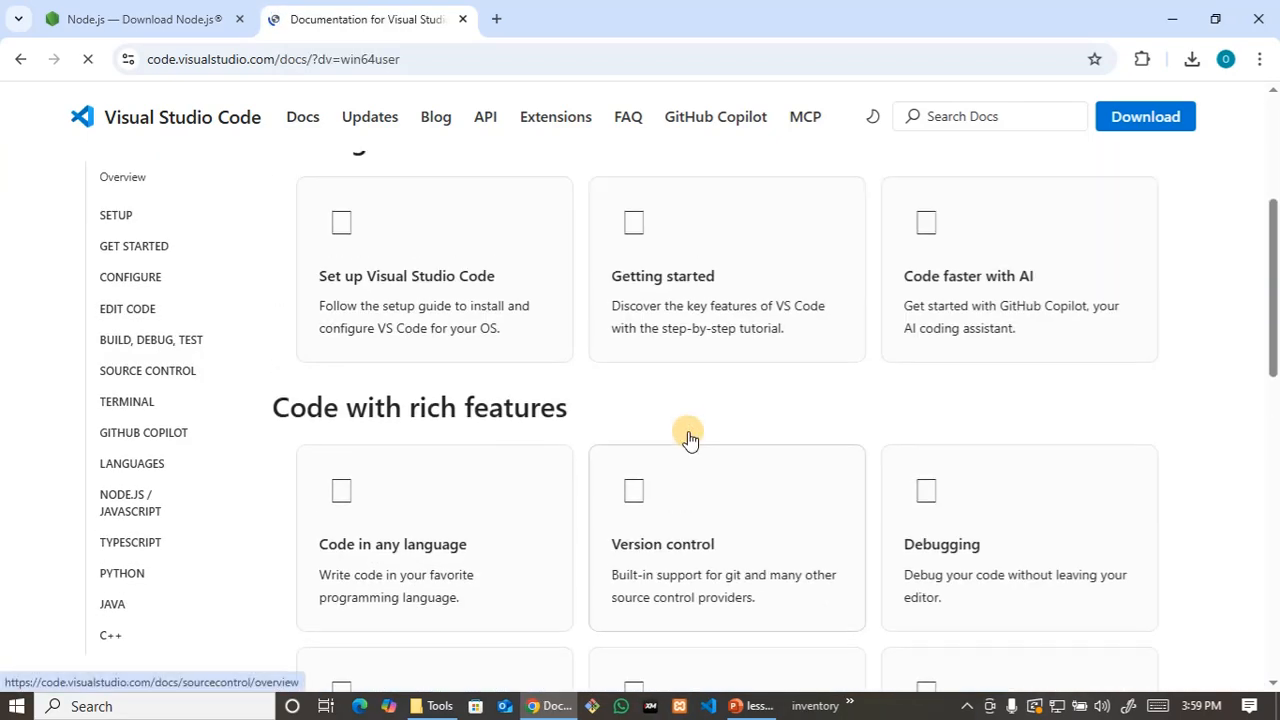
{"action": "scroll", "coordinate": [689, 435], "scroll_direction": "up", "scroll_amount": 4}
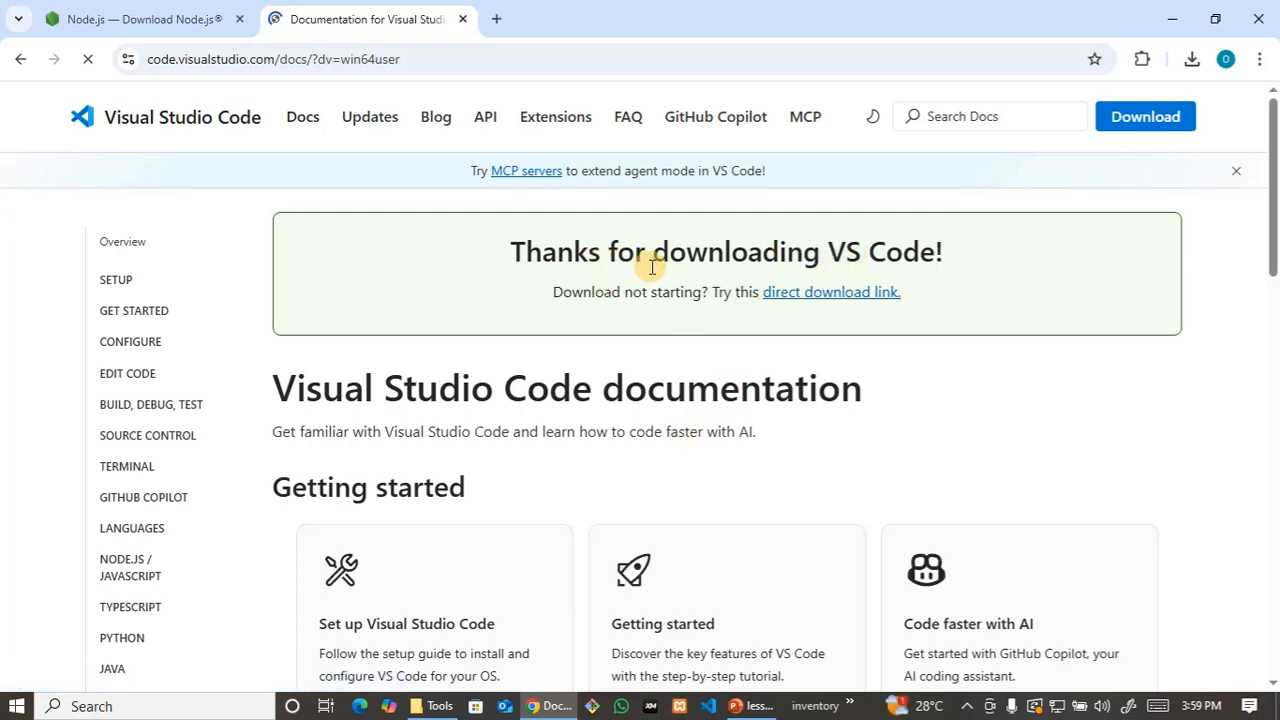
{"action": "scroll", "coordinate": [677, 296], "scroll_direction": "down", "scroll_amount": 5}
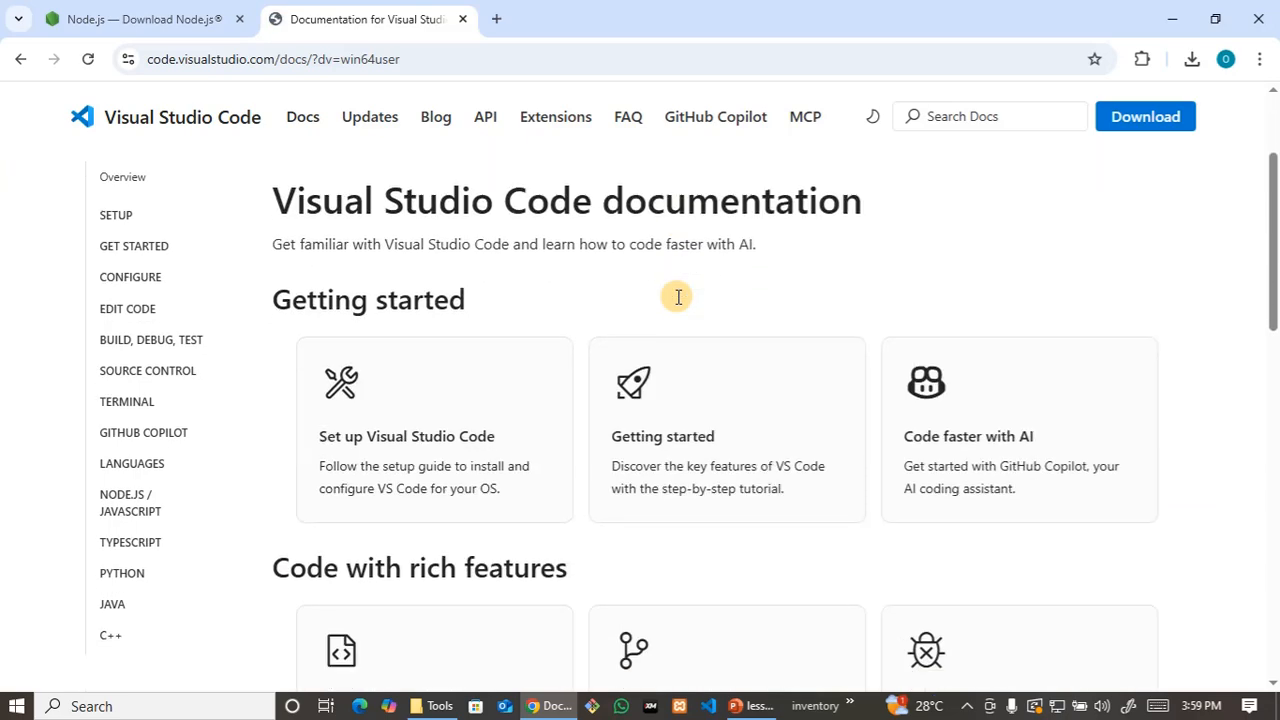
{"action": "left_click", "coordinate": [1191, 60]}
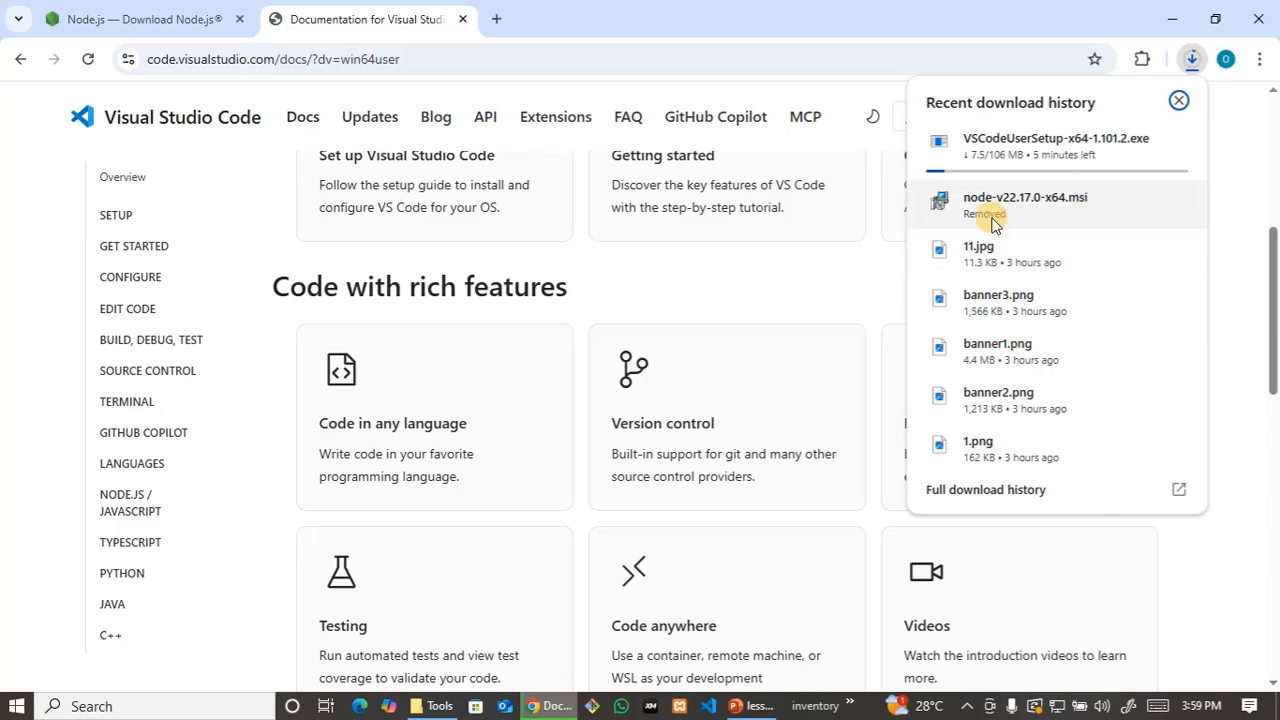
{"action": "scroll", "coordinate": [748, 263], "scroll_direction": "up", "scroll_amount": 5}
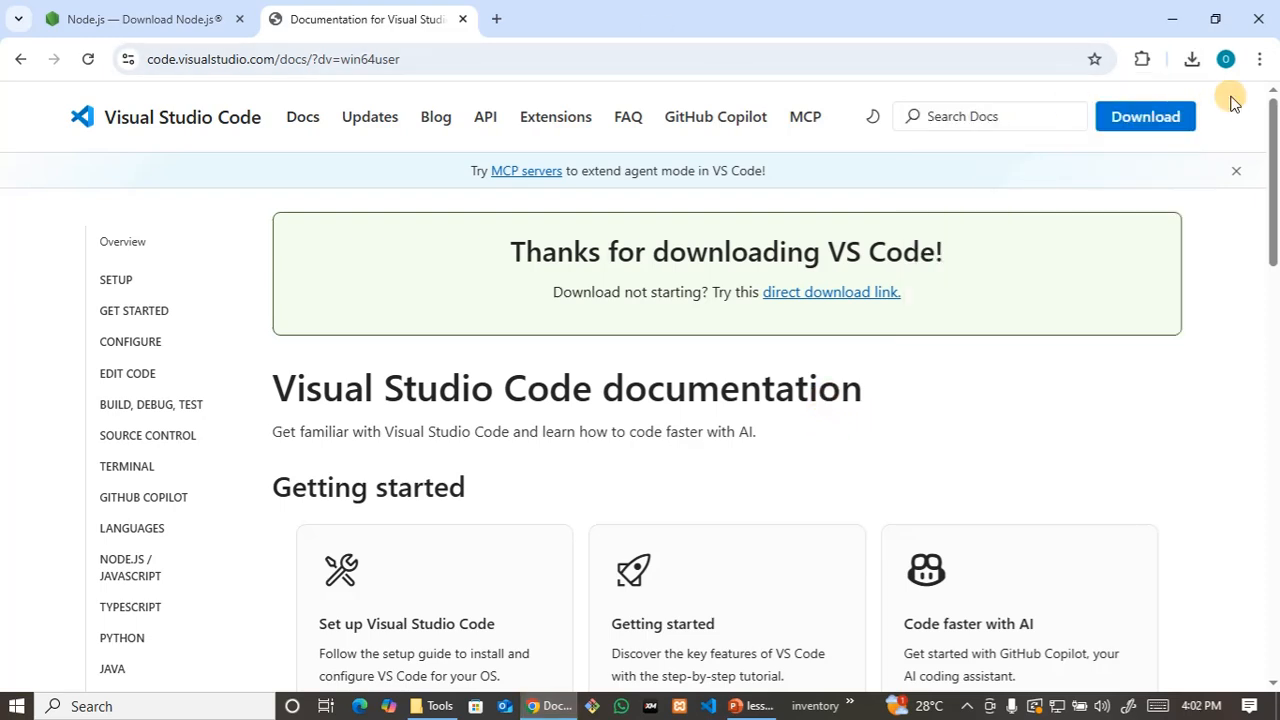
Step: Move the downloaded VSCodeUserSetup-x64-1.101.2 installer from Downloads to the Tools folder inside "Mobile App with React Native" on the Desktop
{"action": "left_click", "coordinate": [1200, 62]}
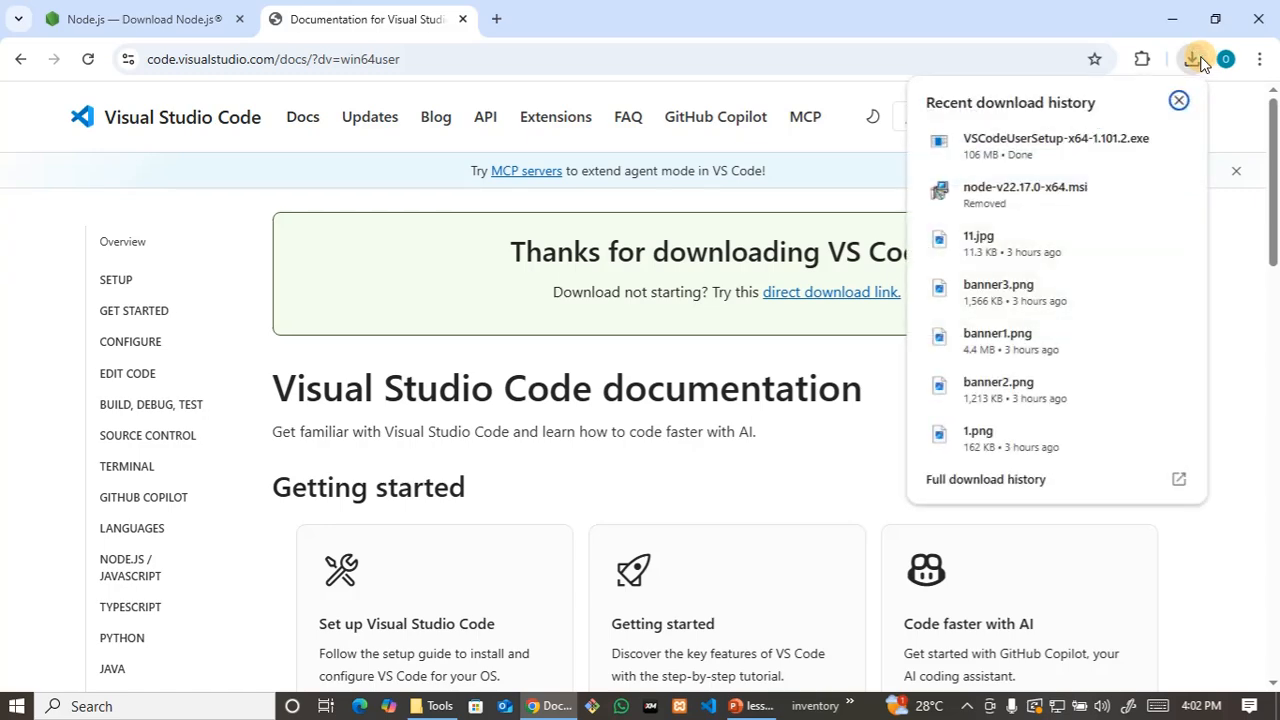
{"action": "left_click", "coordinate": [1143, 138]}
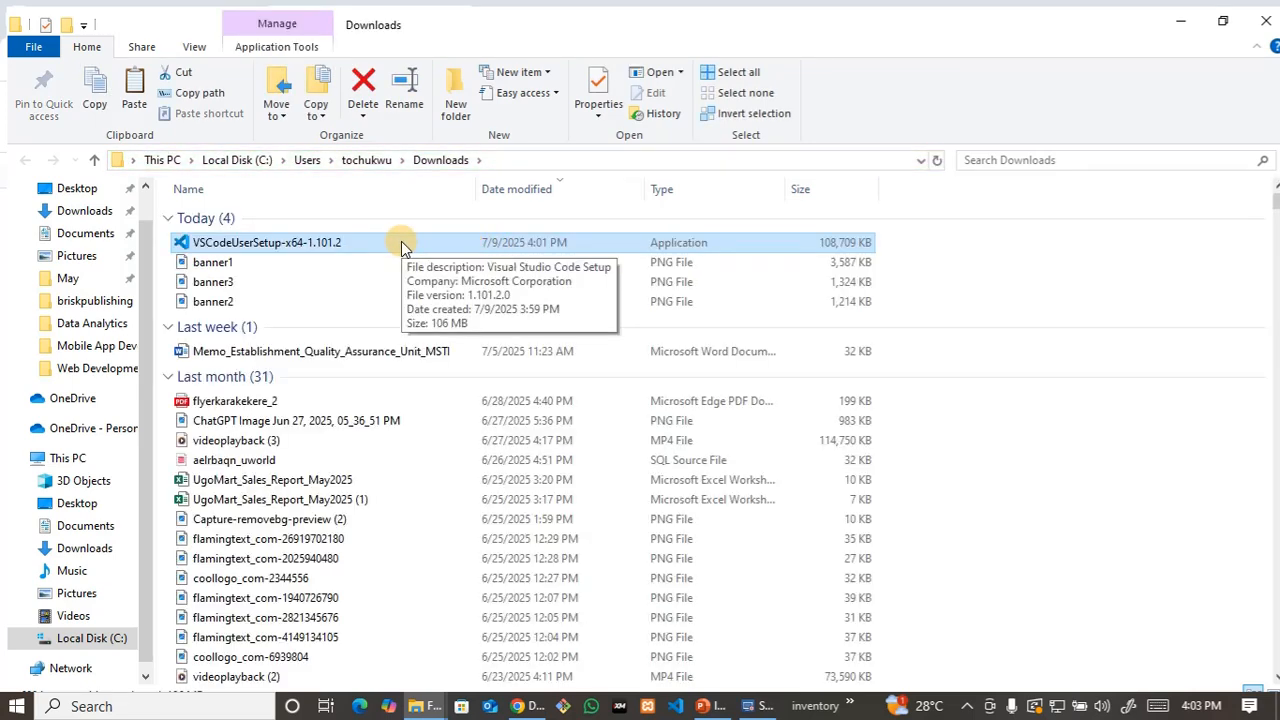
{"action": "left_click", "coordinate": [401, 242]}
{"action": "left_click", "coordinate": [425, 247]}
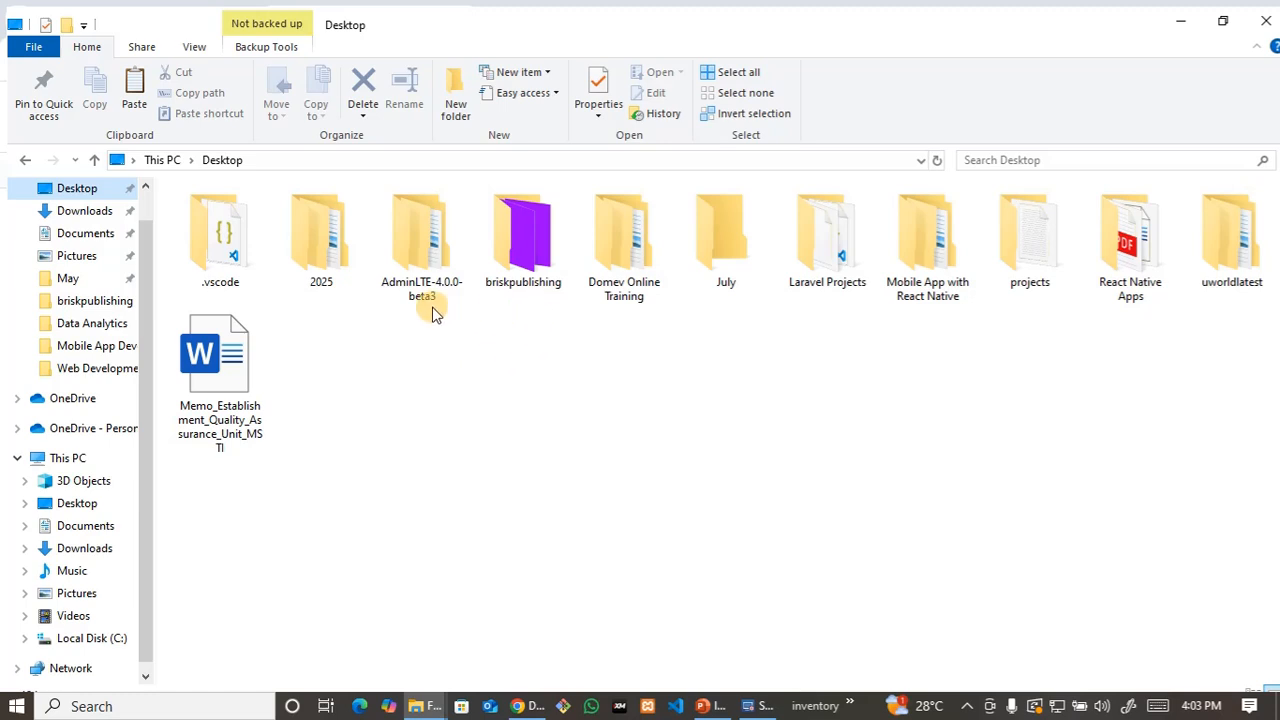
{"action": "double_click", "coordinate": [928, 265]}
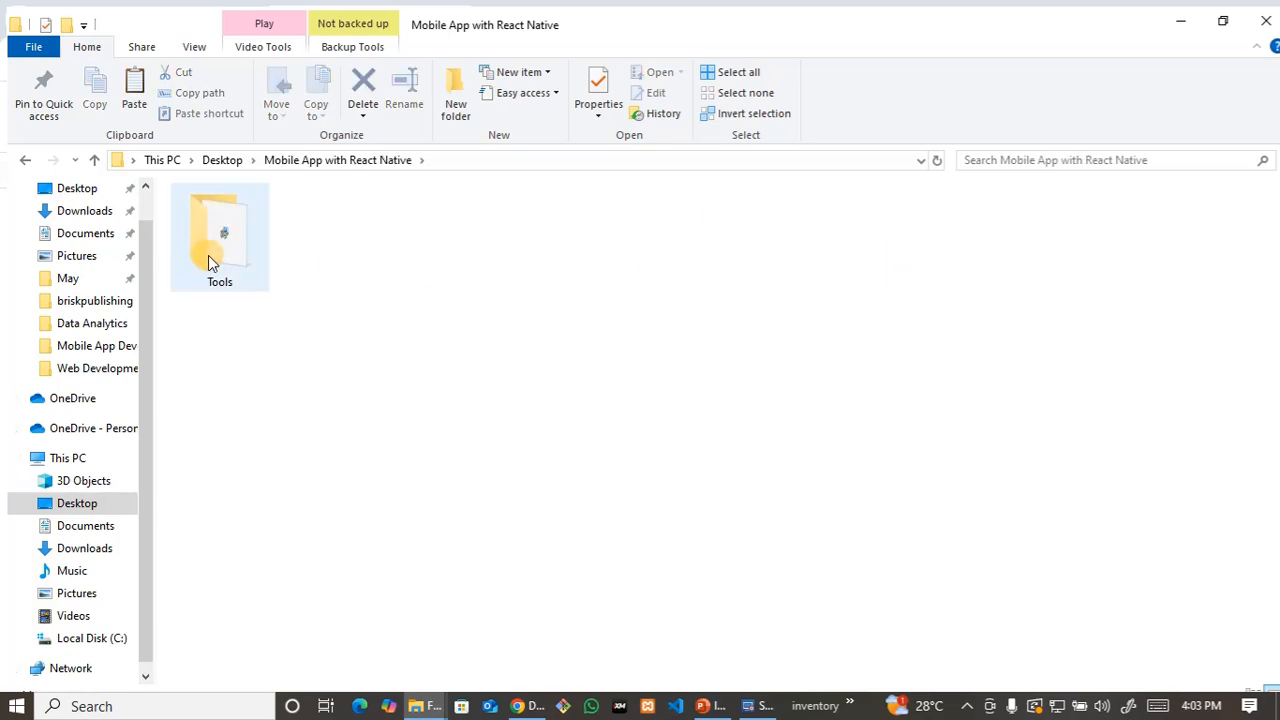
{"action": "left_click", "coordinate": [233, 284]}
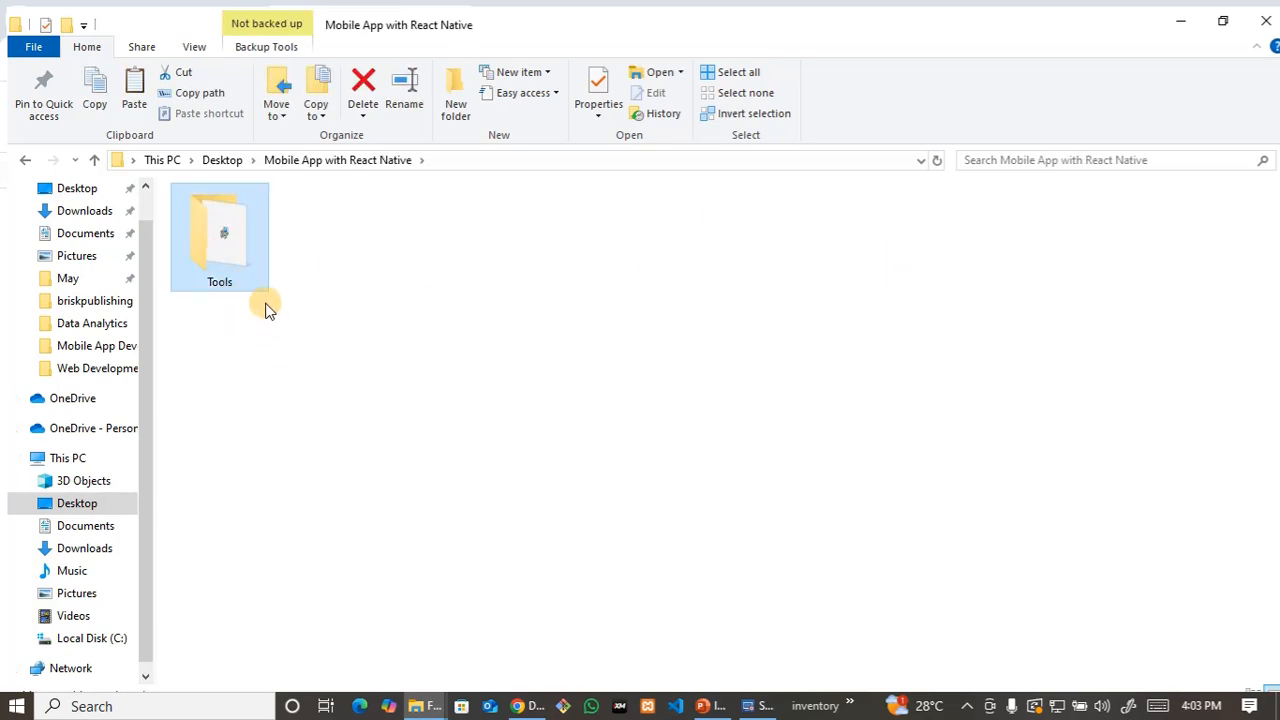
{"action": "double_click", "coordinate": [228, 268]}
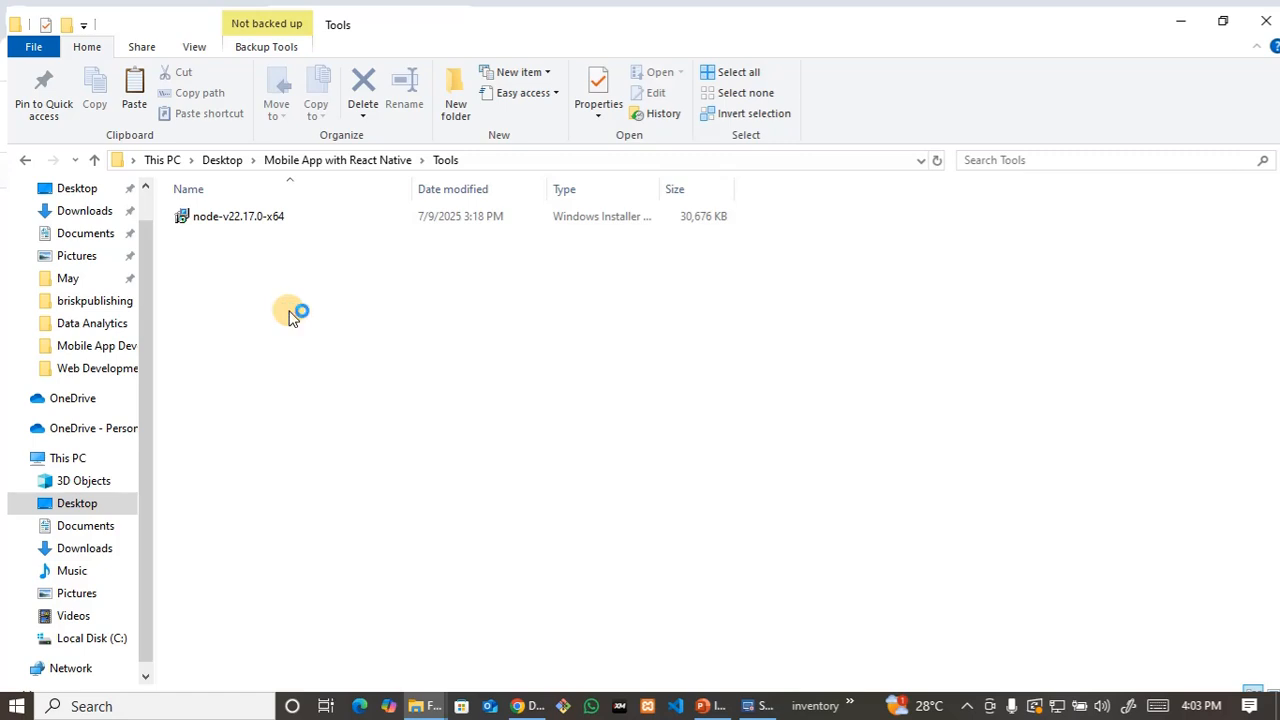
{"action": "key", "text": "ctrl+v"}
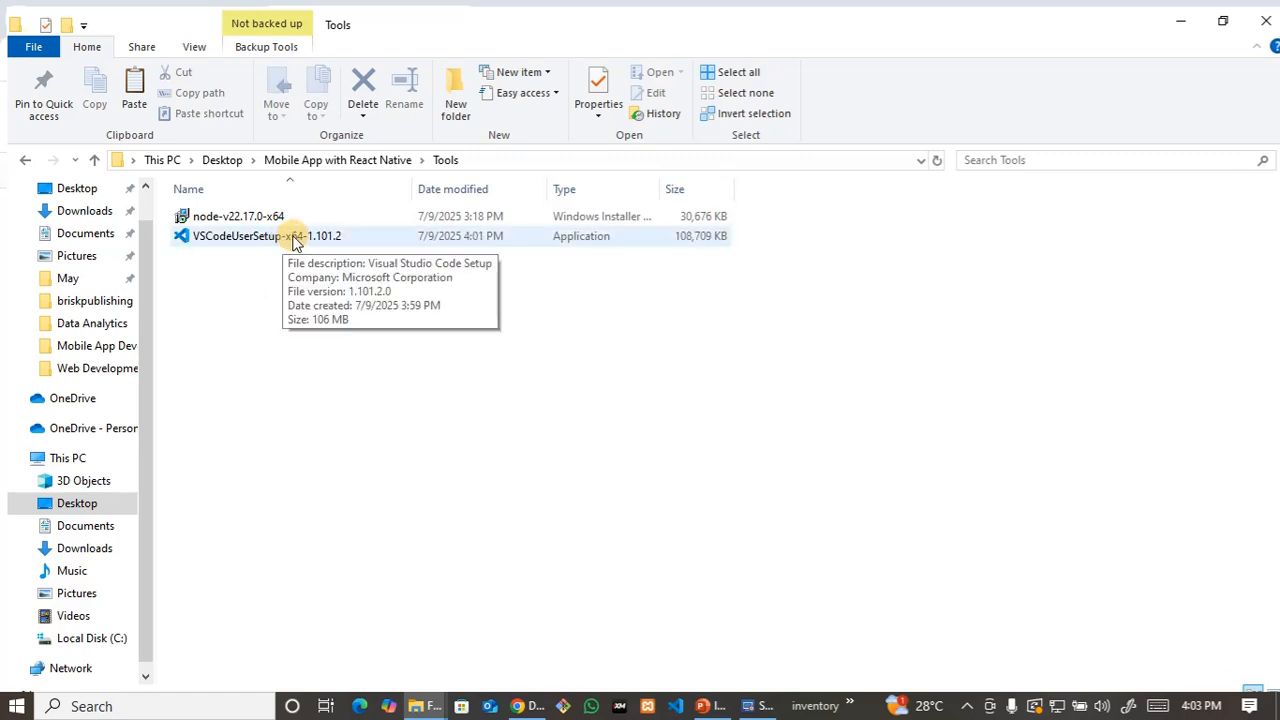
Step: Run the VSCodeUserSetup-x64-1.101.2 installer, accepting the license agreement and keeping the default additional tasks
{"action": "left_click", "coordinate": [297, 243]}
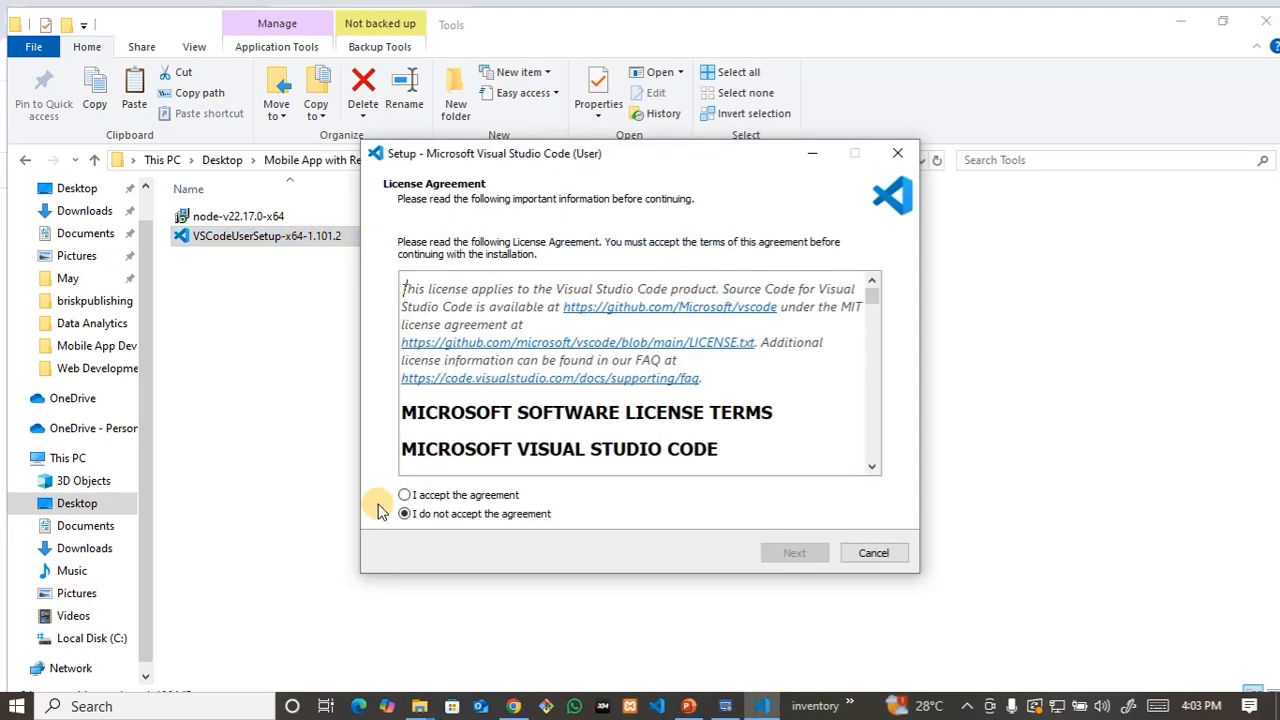
{"action": "left_click", "coordinate": [404, 495]}
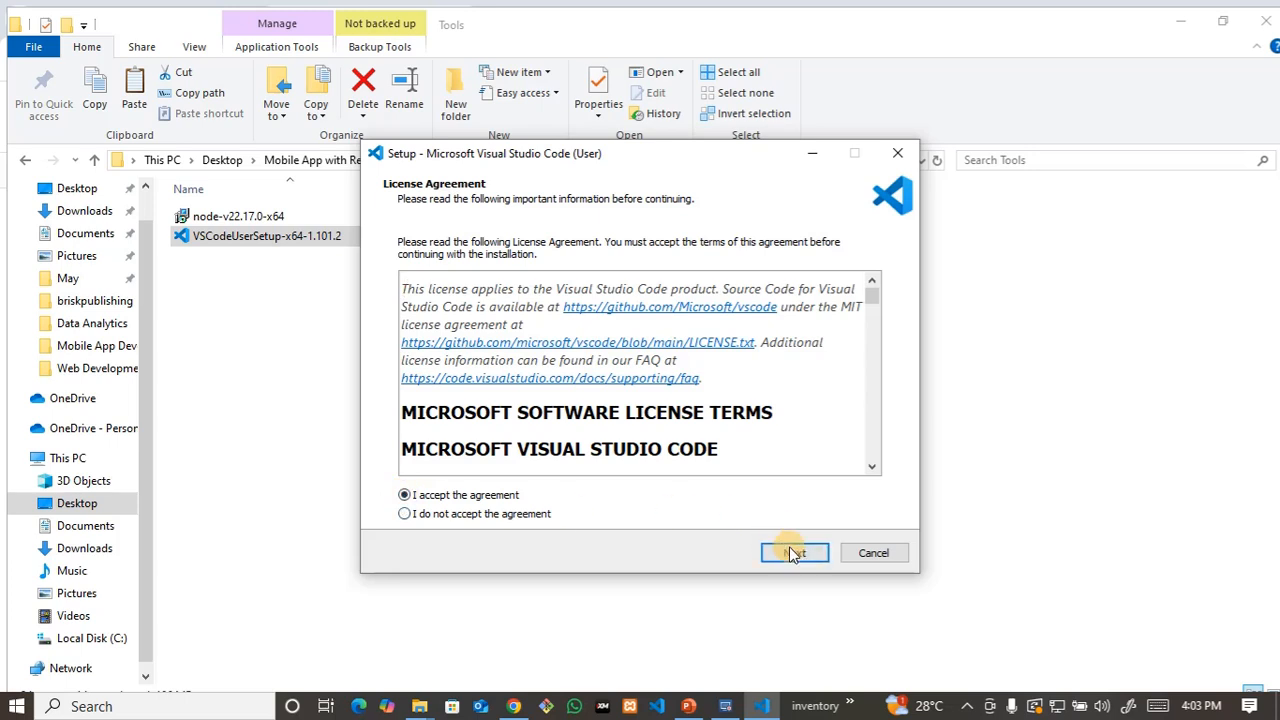
{"action": "left_click", "coordinate": [795, 553]}
{"action": "left_click", "coordinate": [803, 550]}
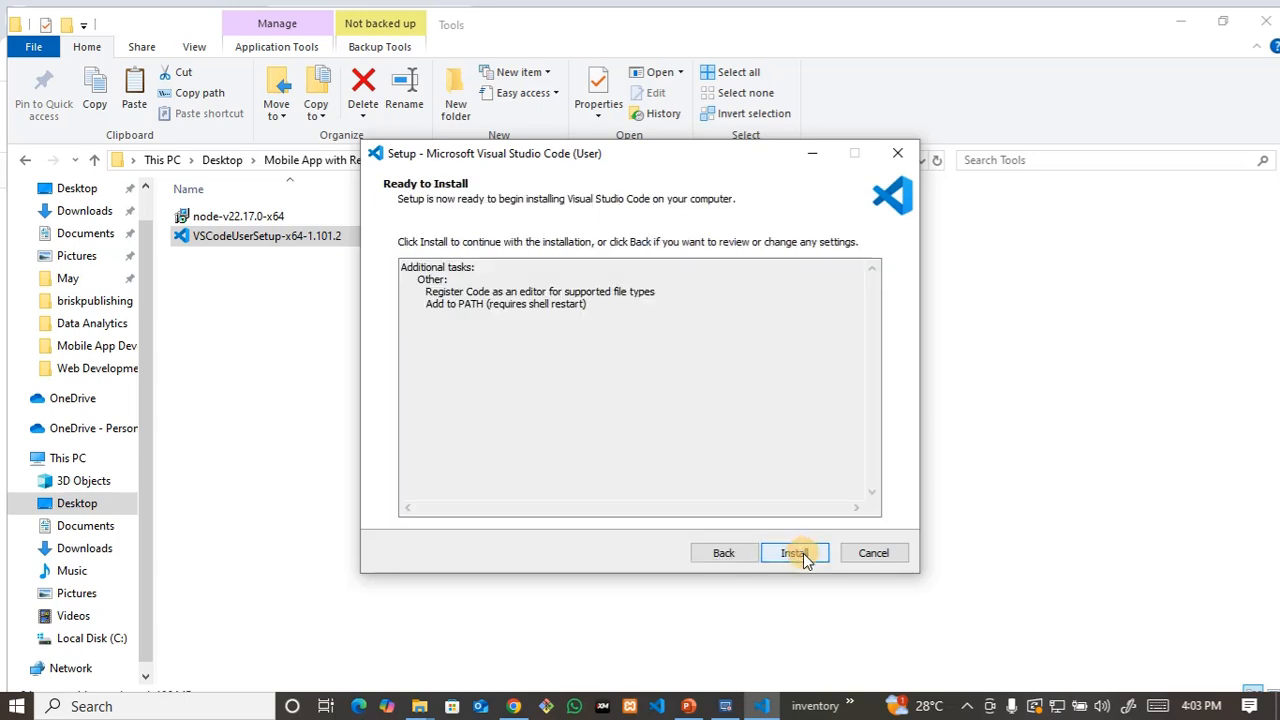
{"action": "left_click", "coordinate": [795, 553]}
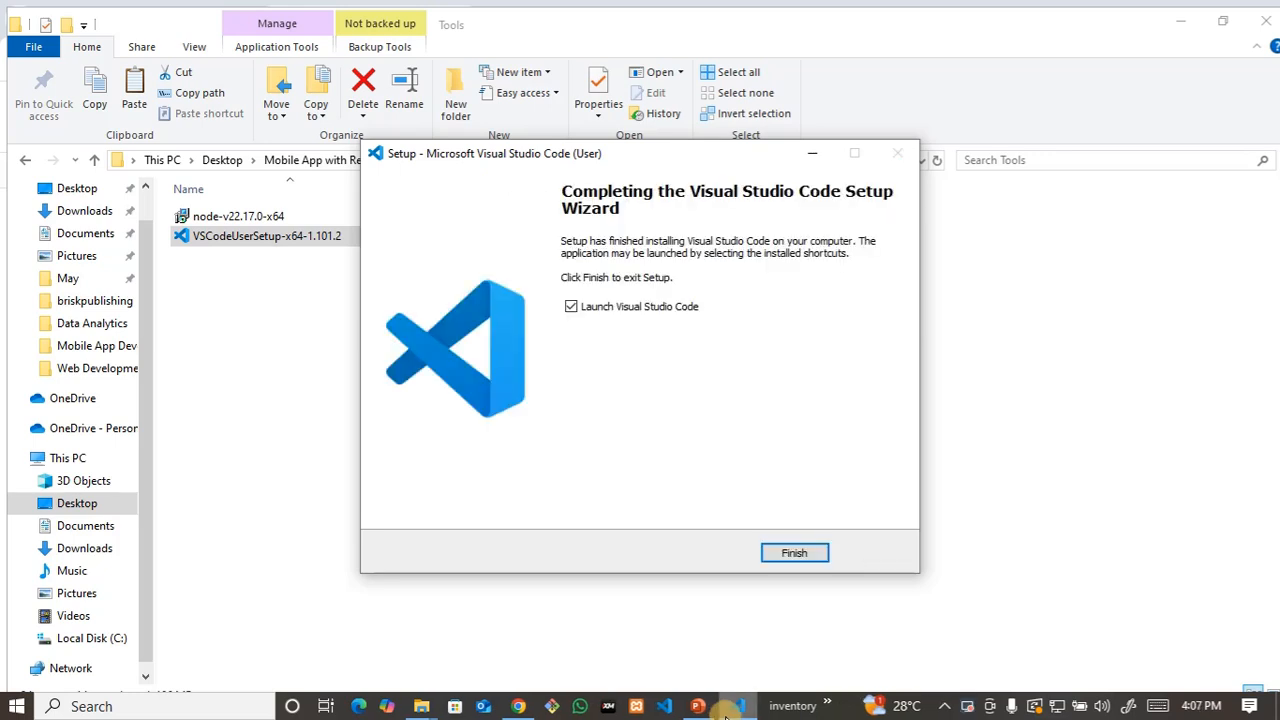
Step: Finish the Visual Studio Code setup wizard with the option to launch the editor kept on
{"action": "left_click", "coordinate": [735, 708]}
{"action": "left_click", "coordinate": [735, 708]}
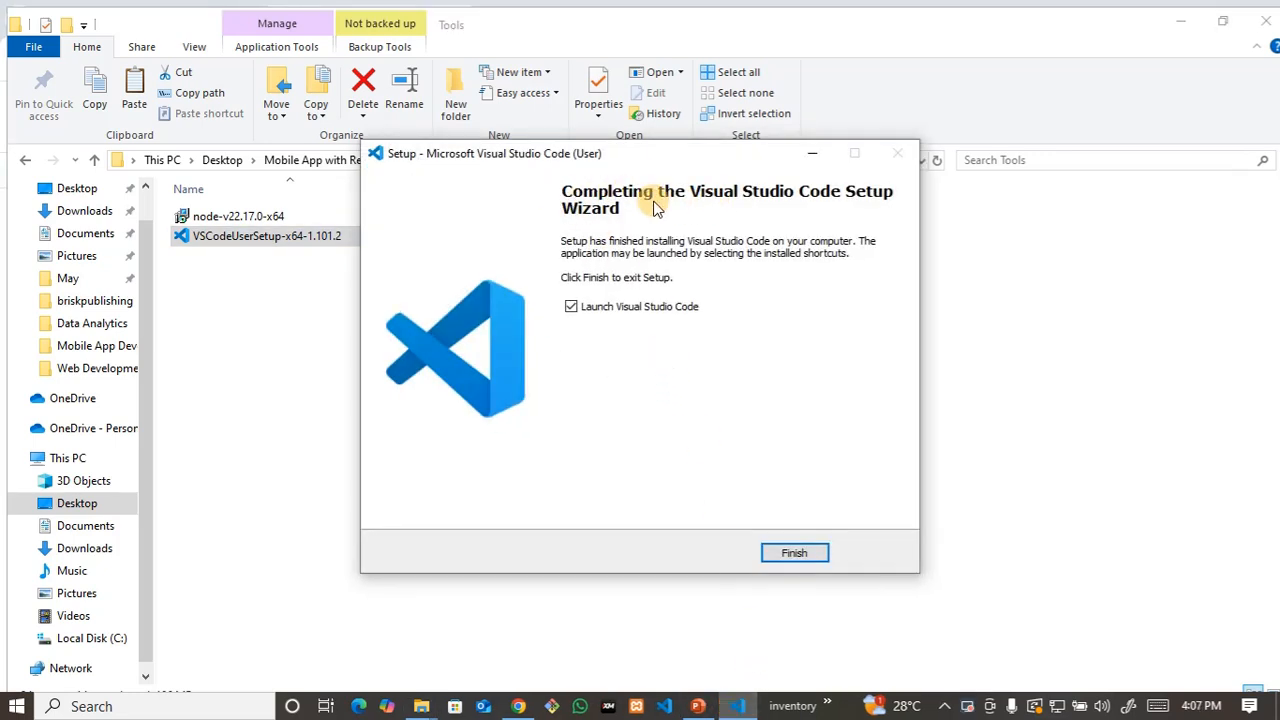
{"action": "left_click", "coordinate": [795, 554]}
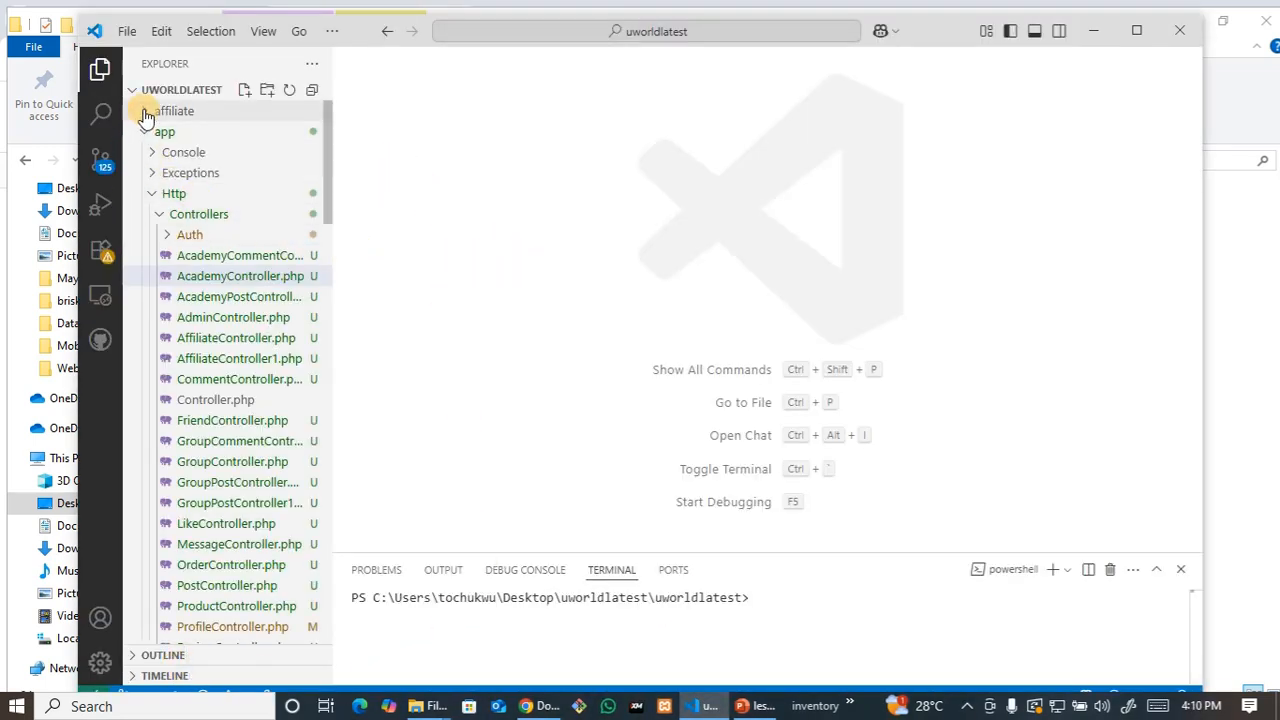
Step: Create a folder named "projects" inside "Mobile App with React Native" on the Desktop, open it in the editor, and maximize the window
{"action": "left_click", "coordinate": [125, 32]}
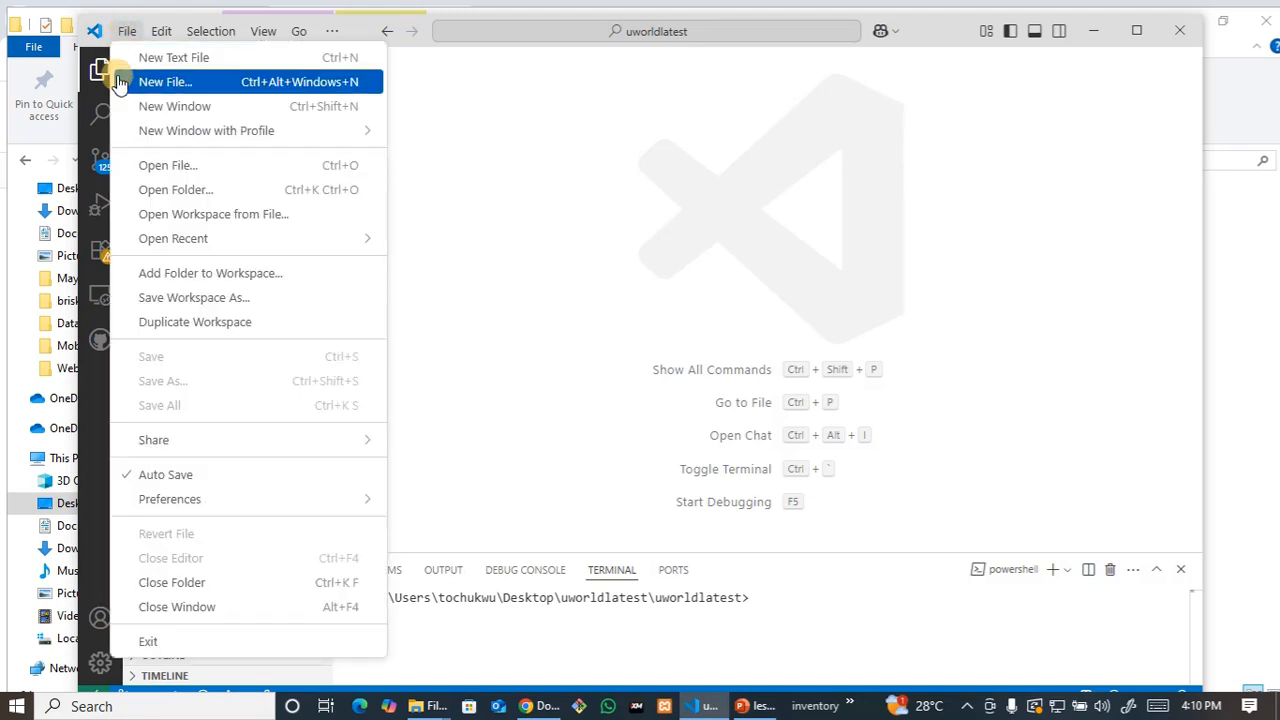
{"action": "left_click", "coordinate": [173, 190]}
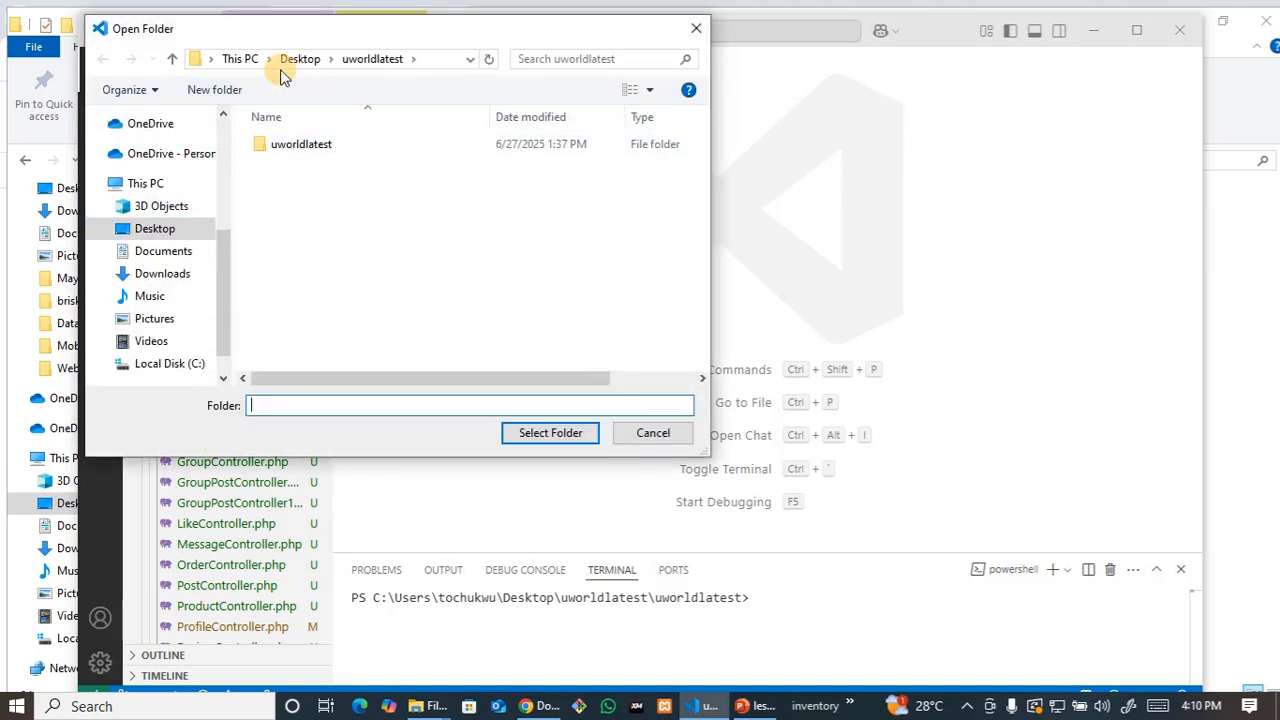
{"action": "left_click", "coordinate": [295, 60]}
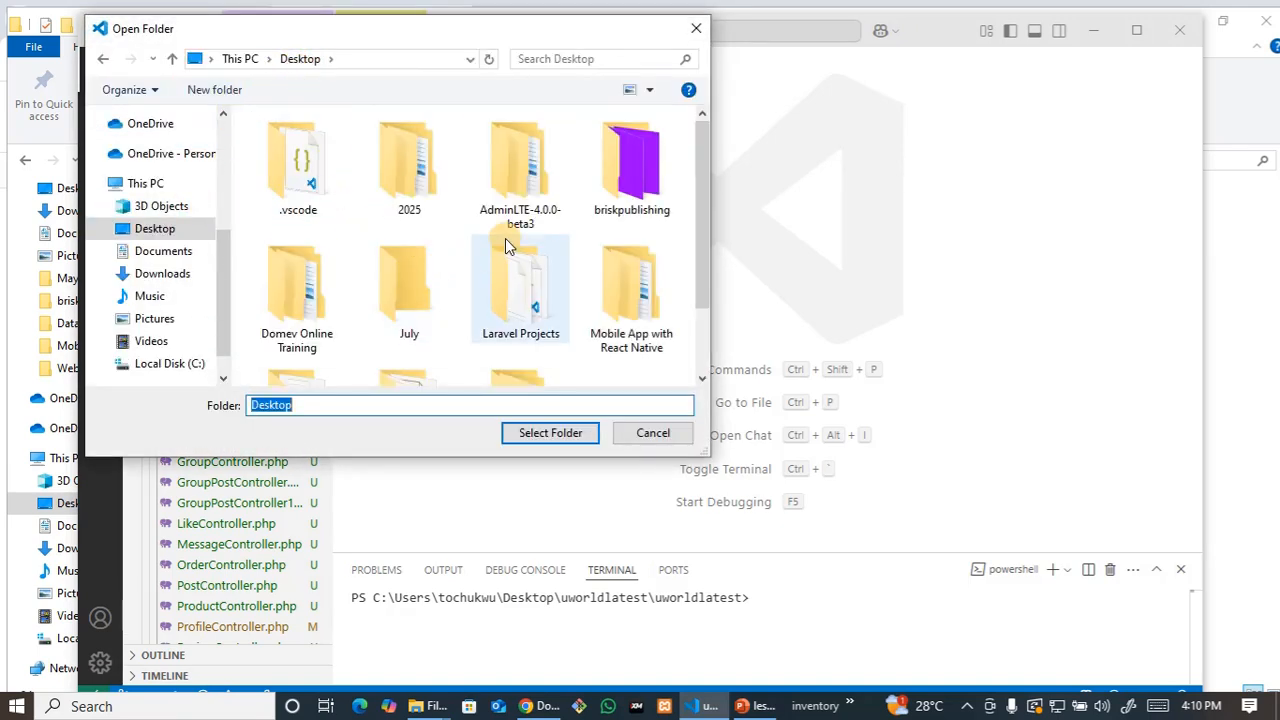
{"action": "scroll", "coordinate": [507, 246], "scroll_direction": "down", "scroll_amount": 2}
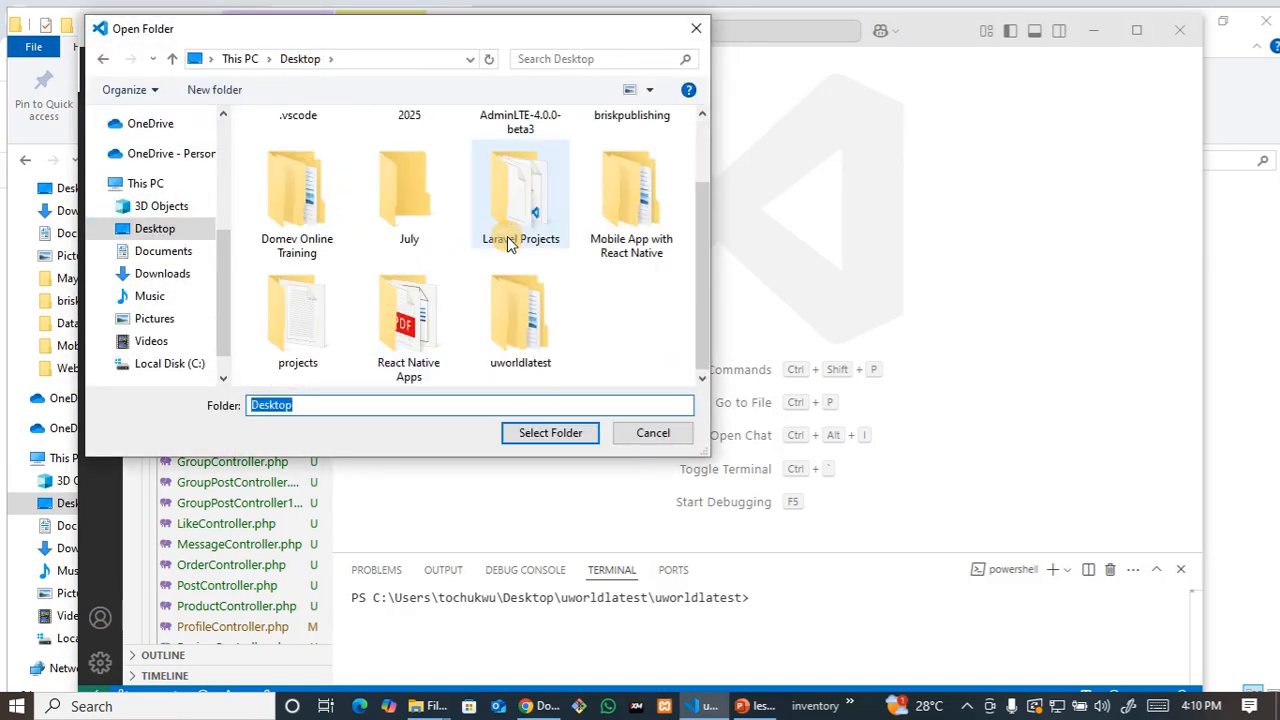
{"action": "double_click", "coordinate": [624, 230]}
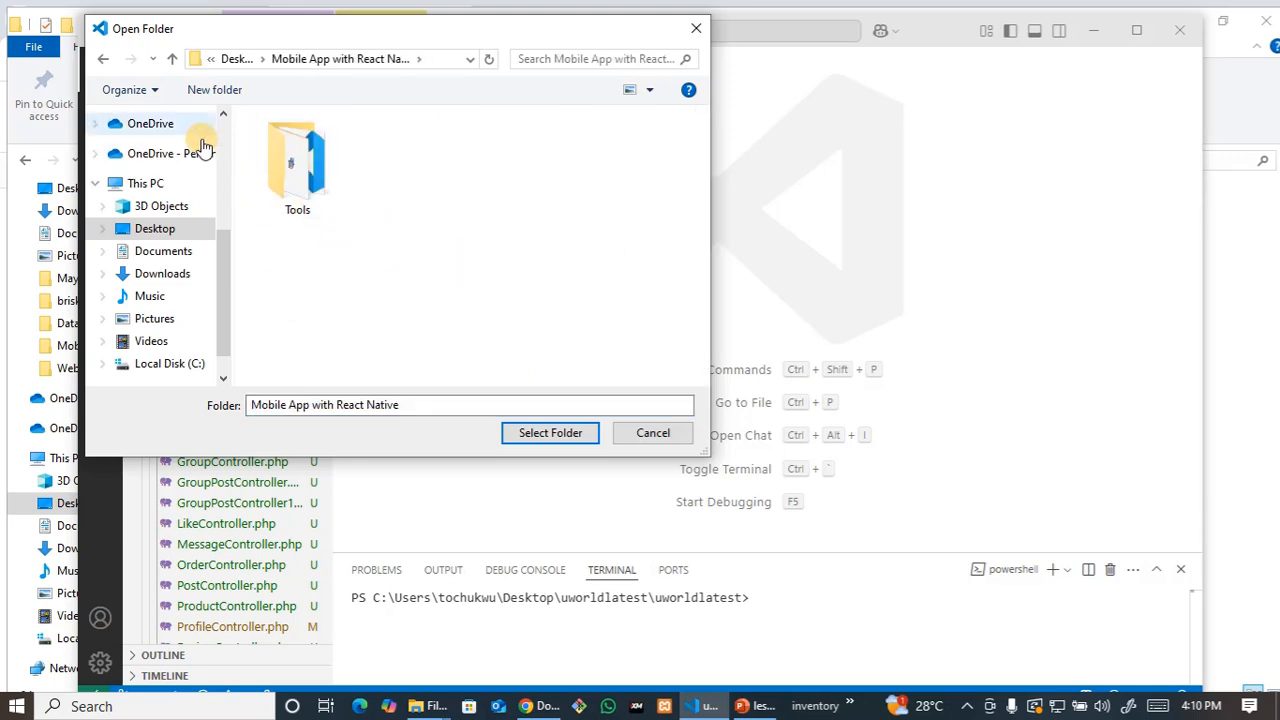
{"action": "left_click", "coordinate": [214, 90]}
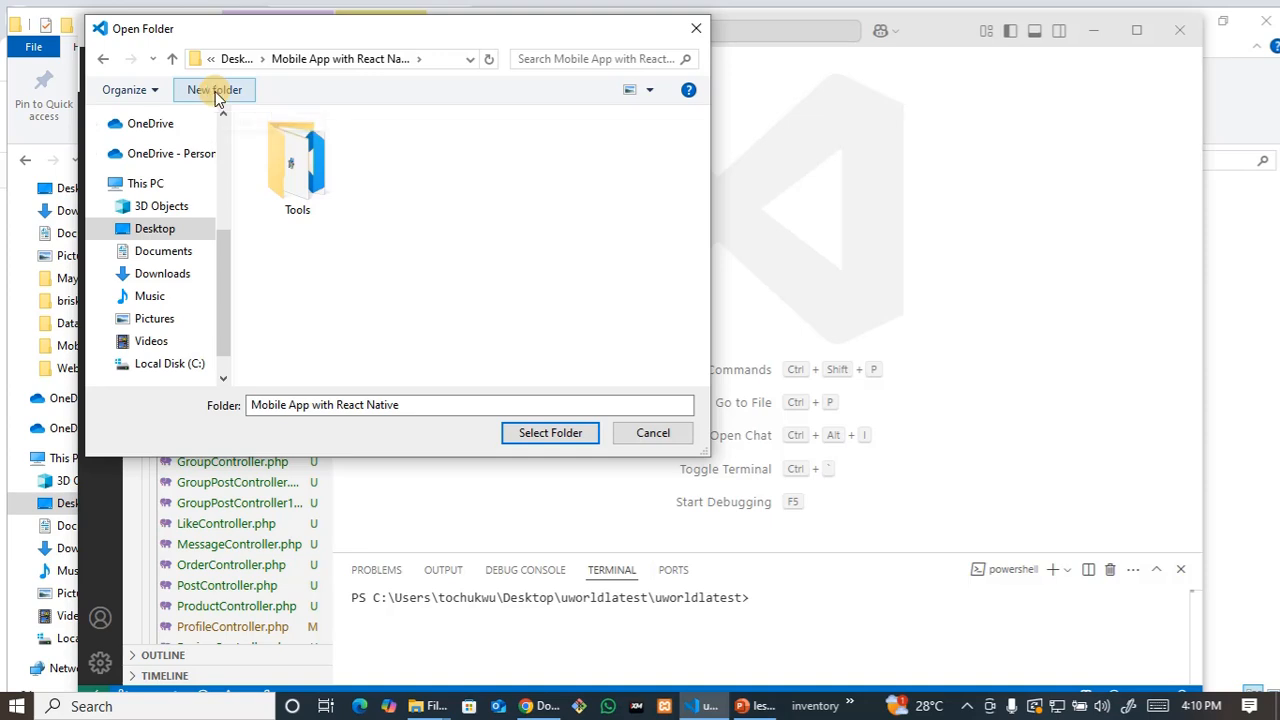
{"action": "type", "text": "p"}
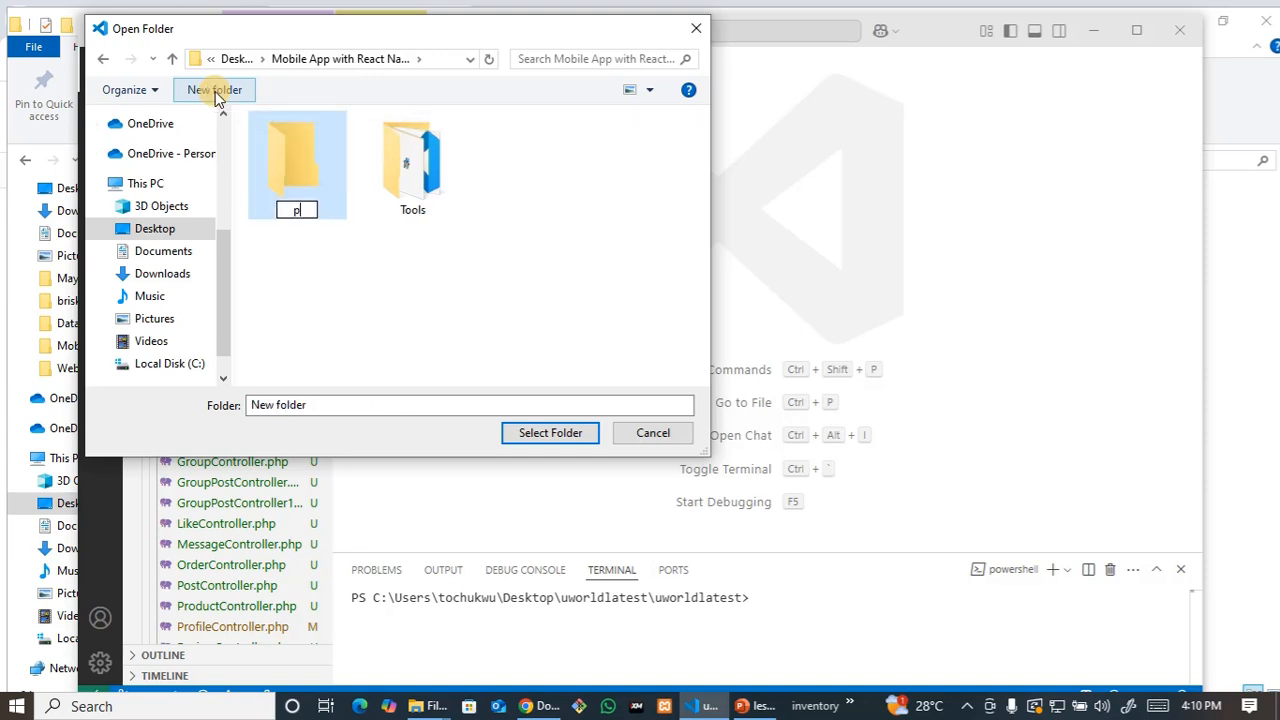
{"action": "type", "text": "rojects"}
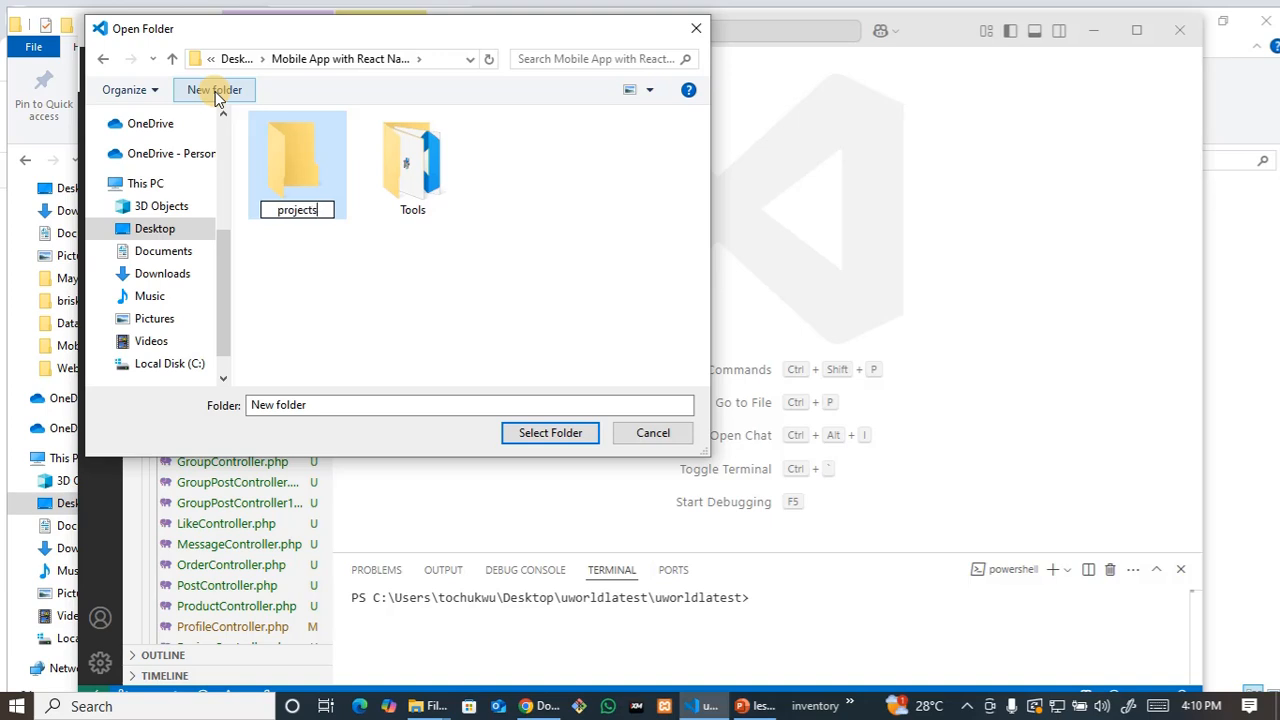
{"action": "key", "text": "Return"}
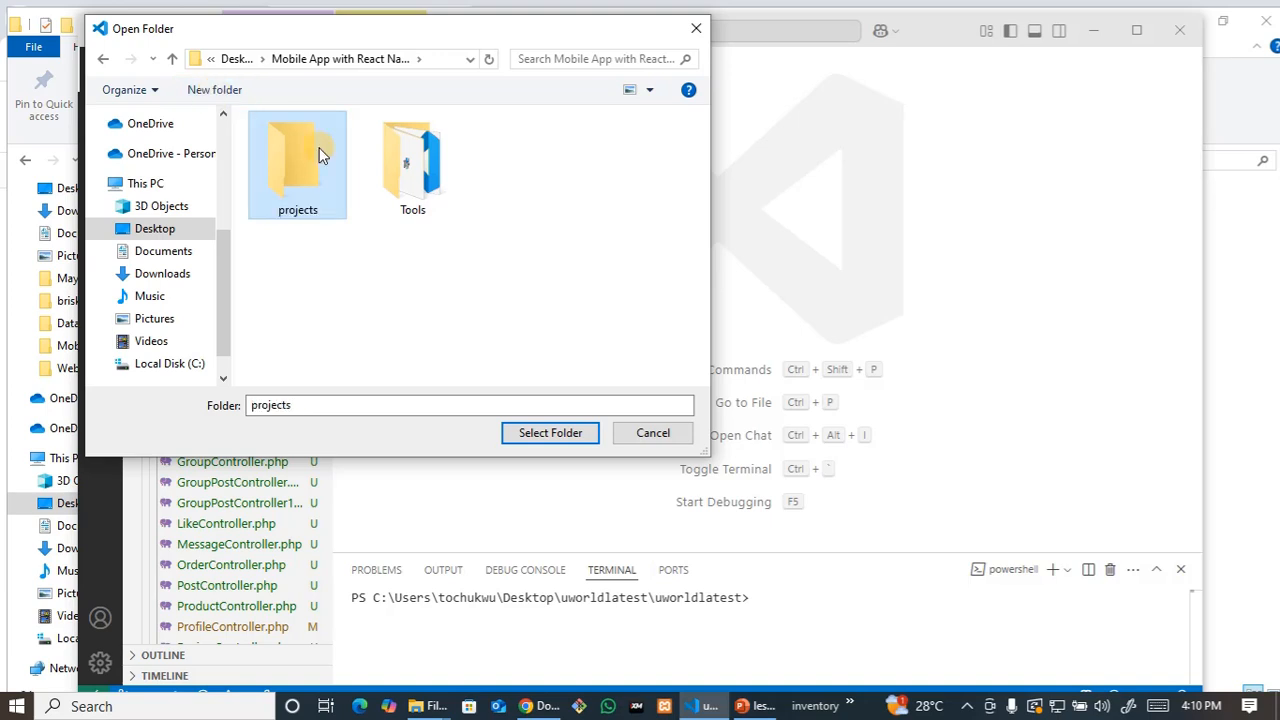
{"action": "left_click", "coordinate": [552, 433]}
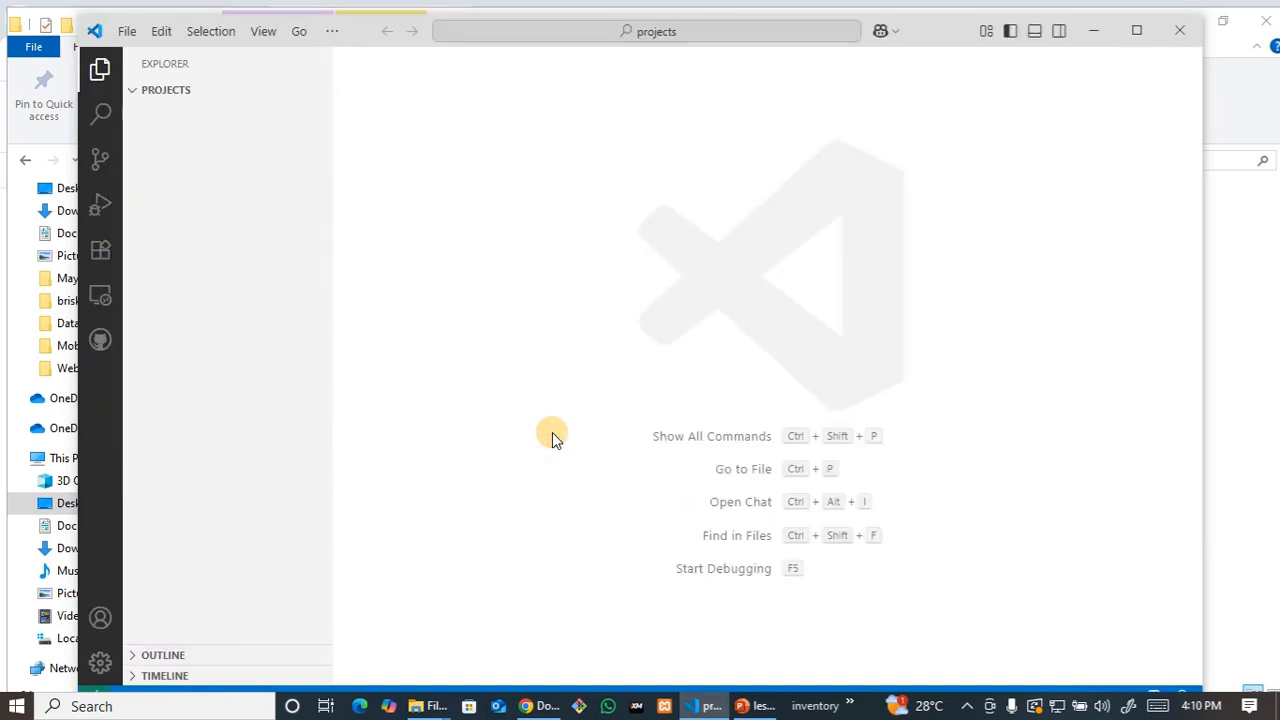
{"action": "left_click", "coordinate": [1135, 33]}
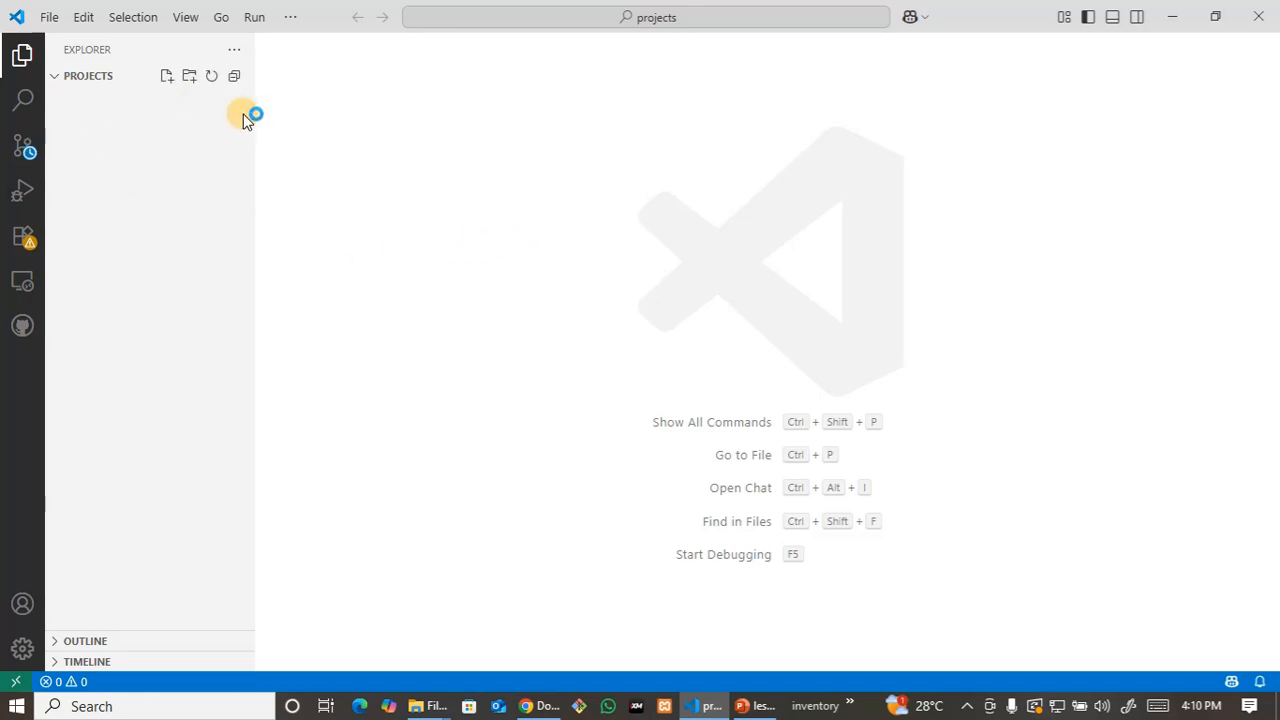
Step: Open the existing projects folder again by browsing from the Desktop into "Mobile App with React Native"
{"action": "left_click", "coordinate": [49, 17]}
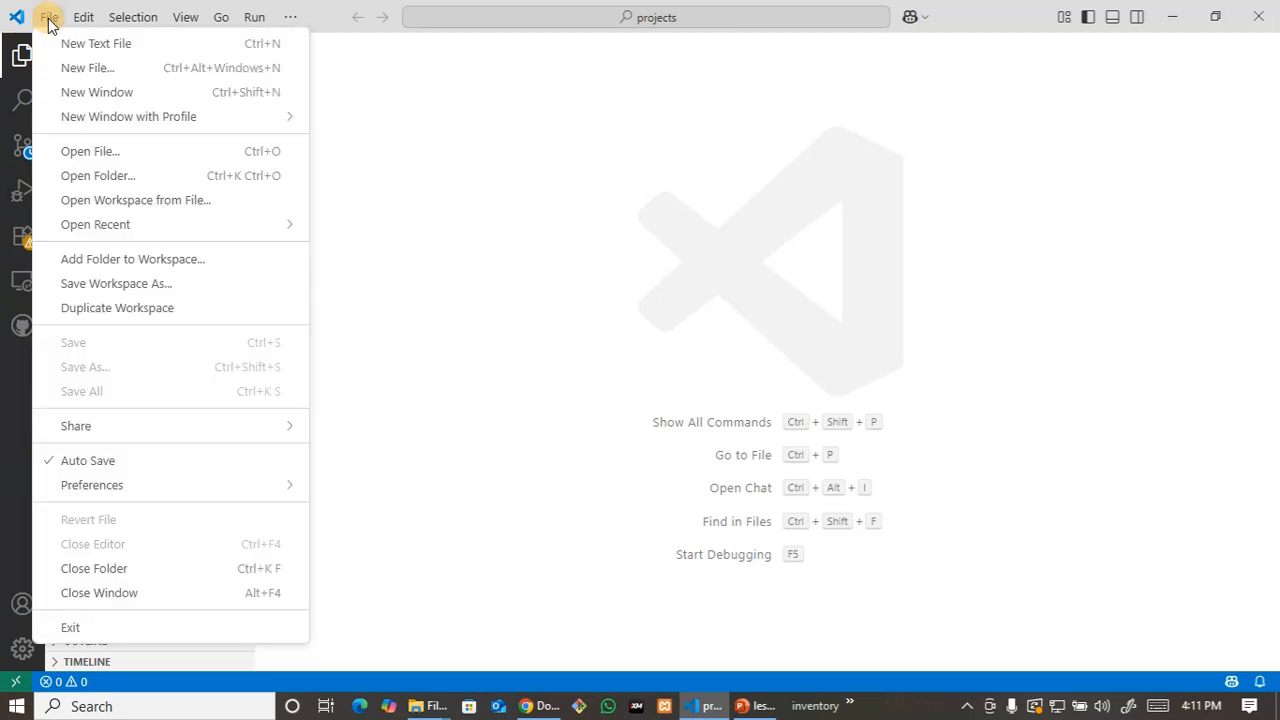
{"action": "left_click", "coordinate": [71, 174]}
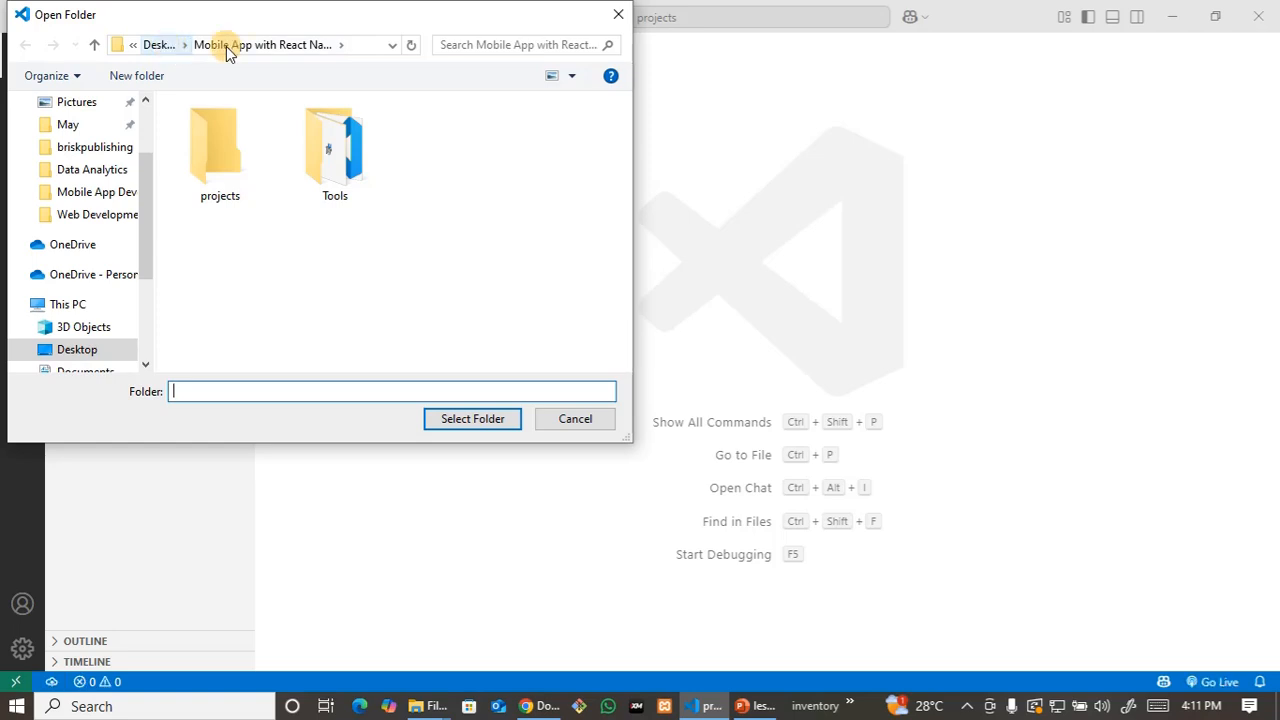
{"action": "left_click", "coordinate": [158, 45]}
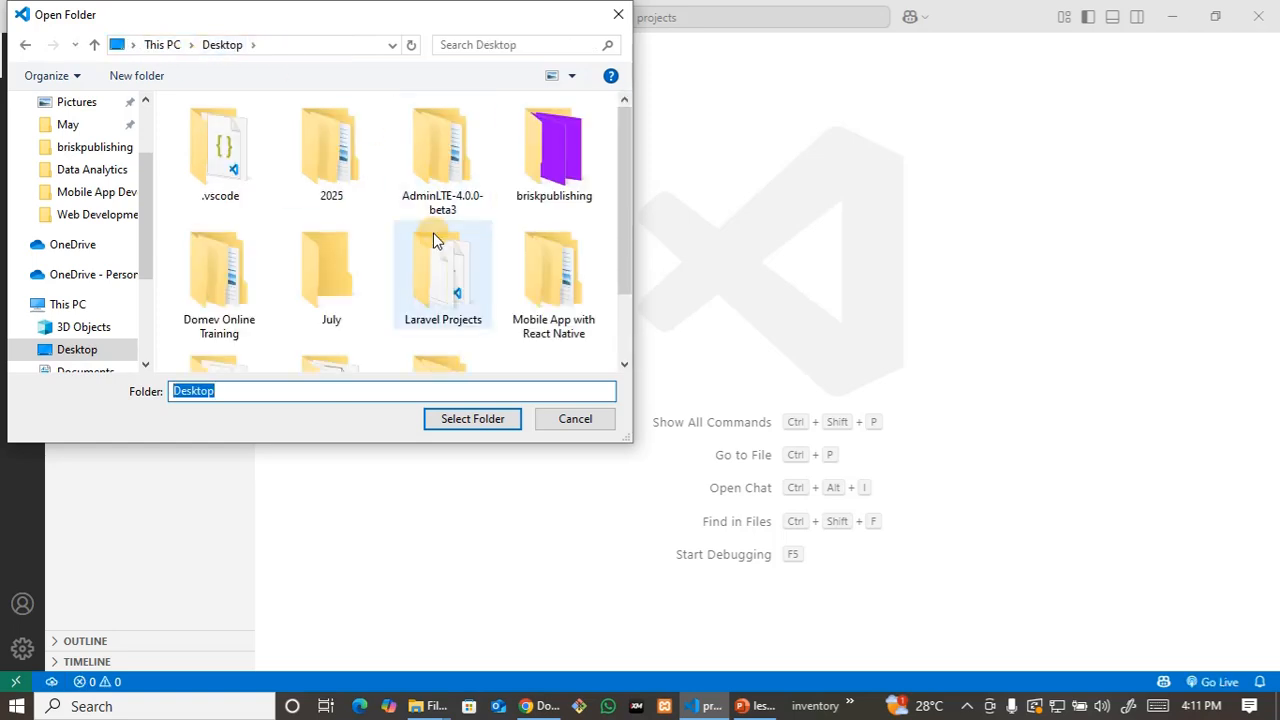
{"action": "scroll", "coordinate": [433, 240], "scroll_direction": "down", "scroll_amount": 1}
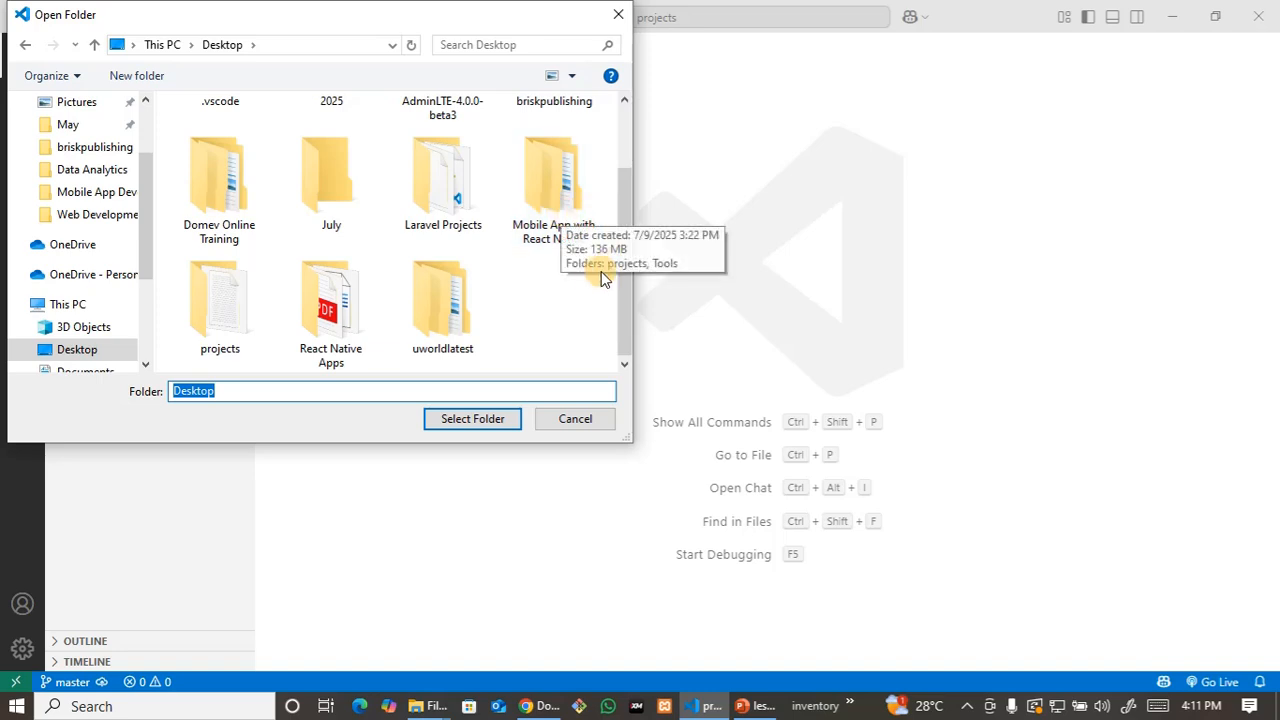
{"action": "double_click", "coordinate": [567, 225]}
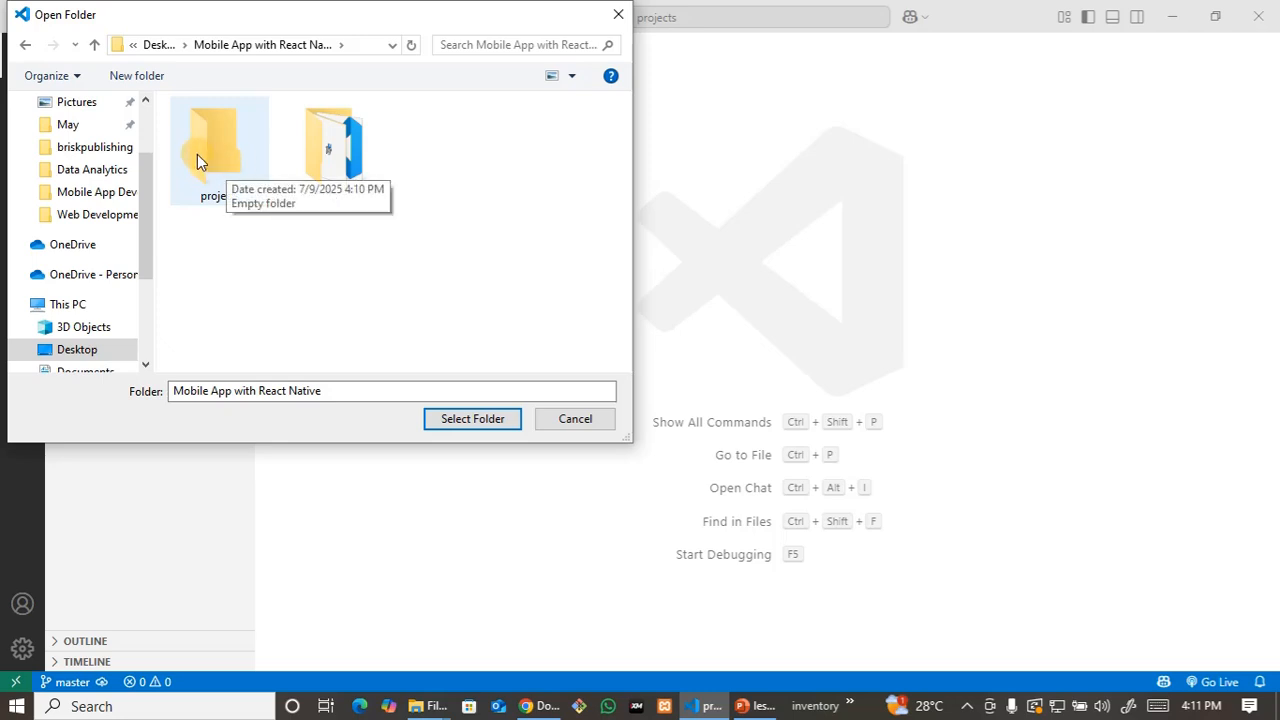
{"action": "left_click", "coordinate": [222, 160]}
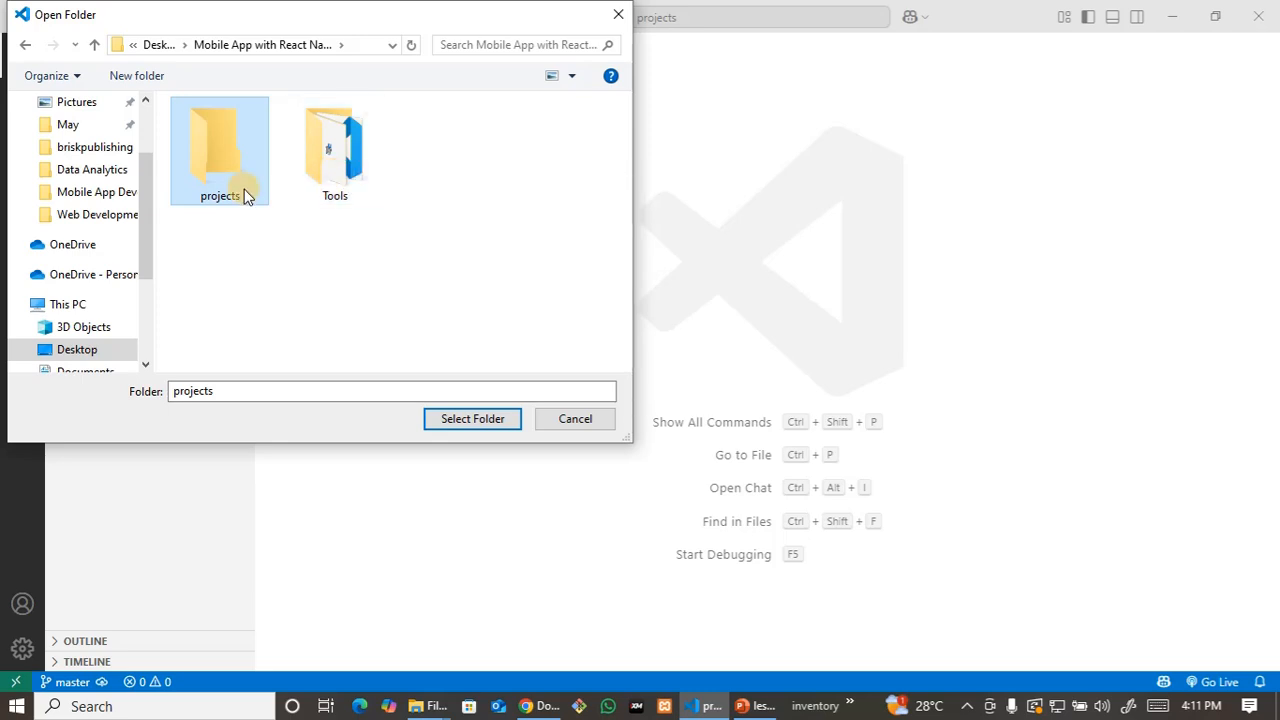
{"action": "left_click", "coordinate": [477, 425]}
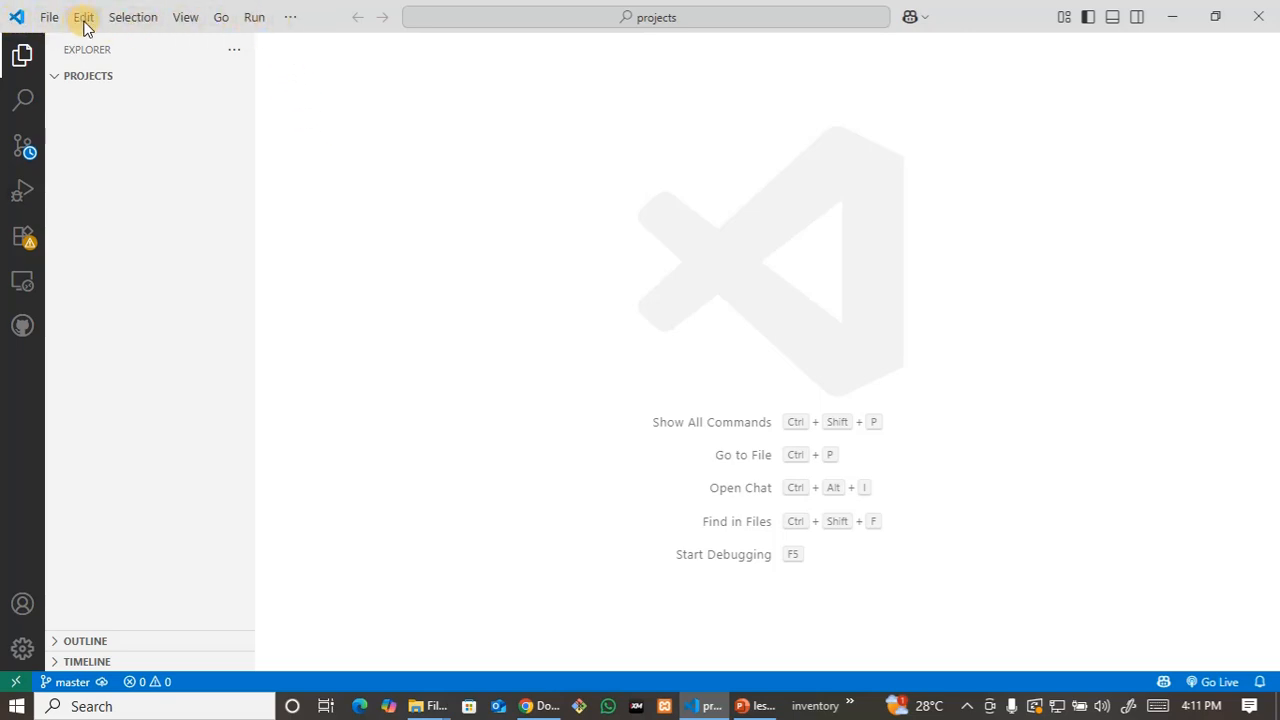
Step: Open a new terminal in the projects folder and make its panel taller
{"action": "left_click", "coordinate": [290, 17]}
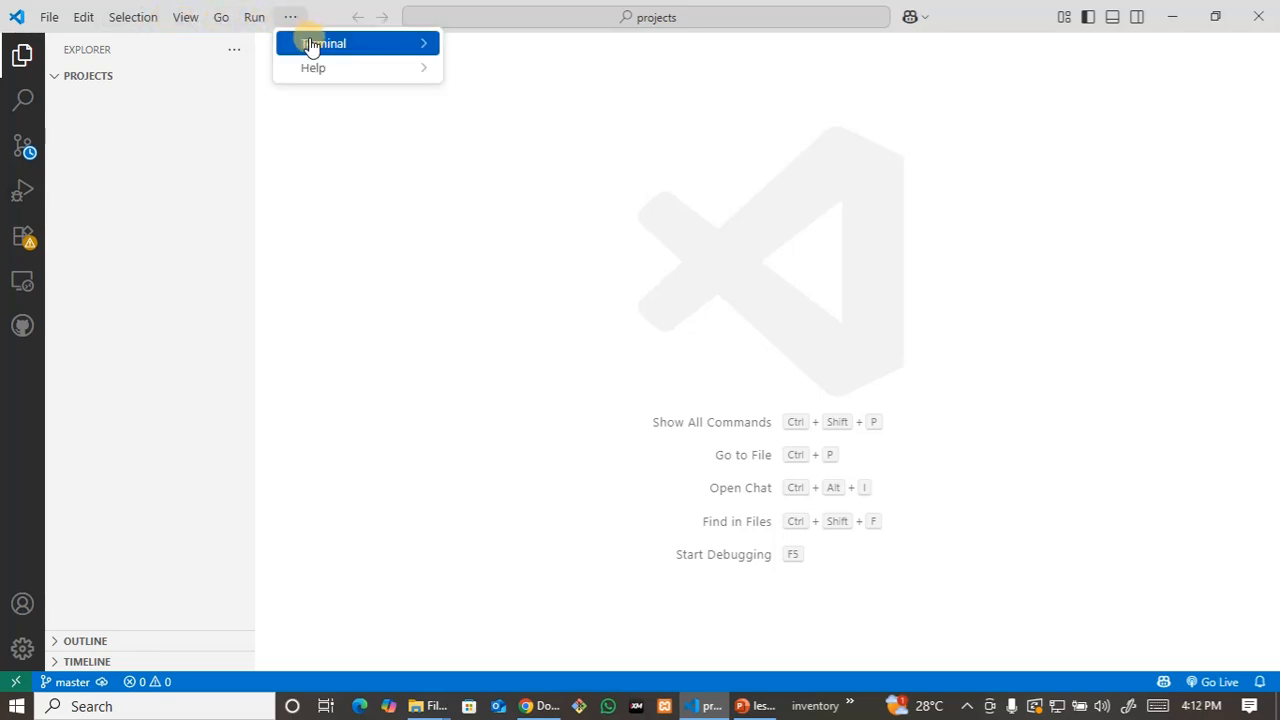
{"action": "mouse_move", "coordinate": [311, 47]}
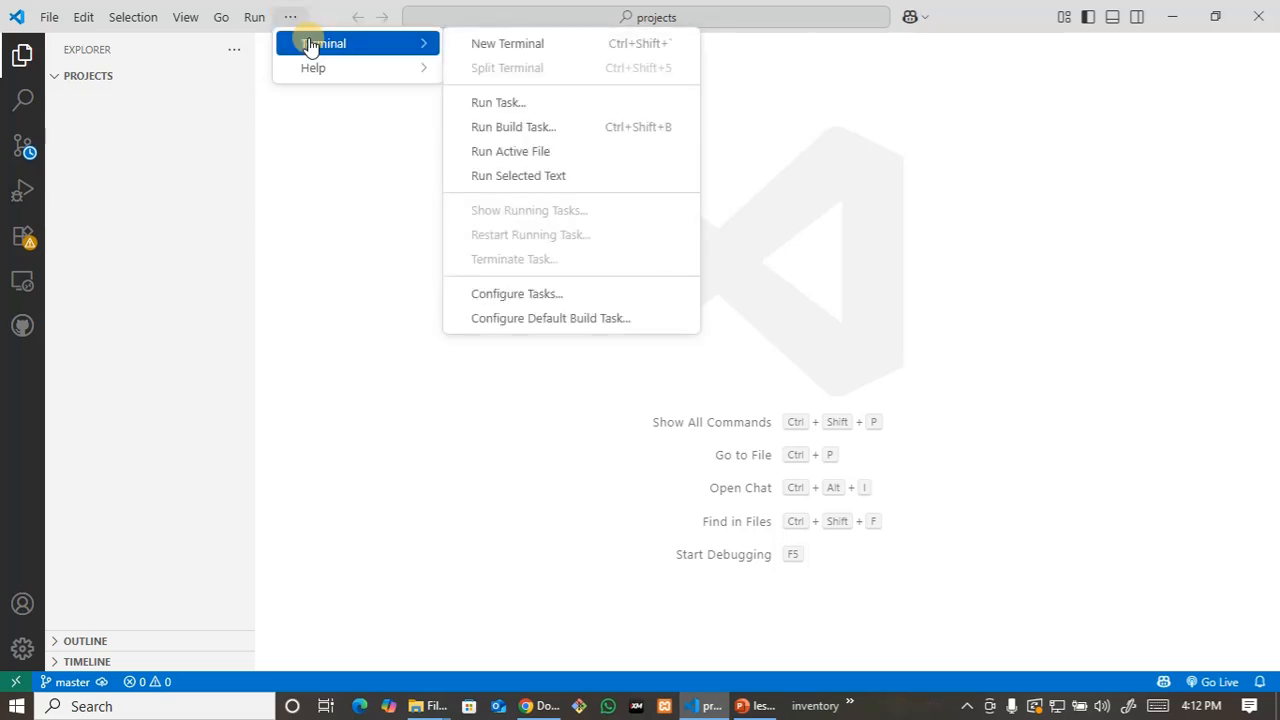
{"action": "left_click", "coordinate": [541, 47]}
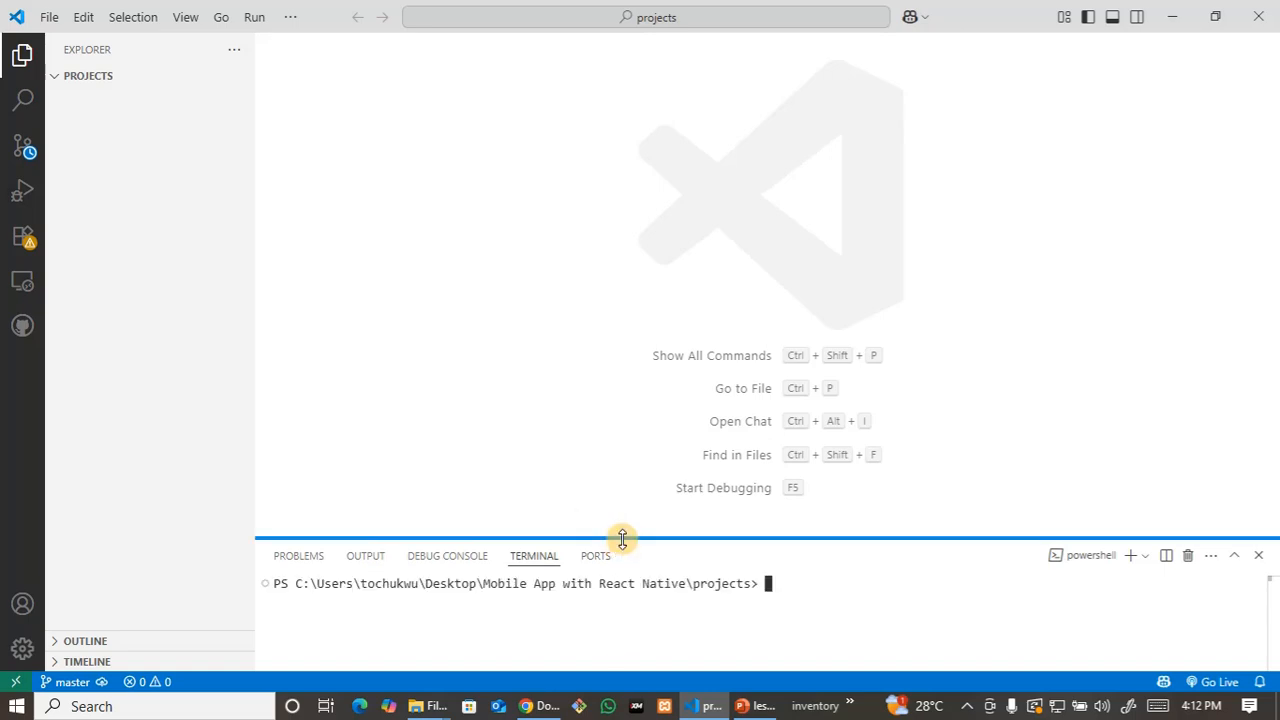
{"action": "left_click_drag", "start_coordinate": [622, 539], "coordinate": [629, 457]}
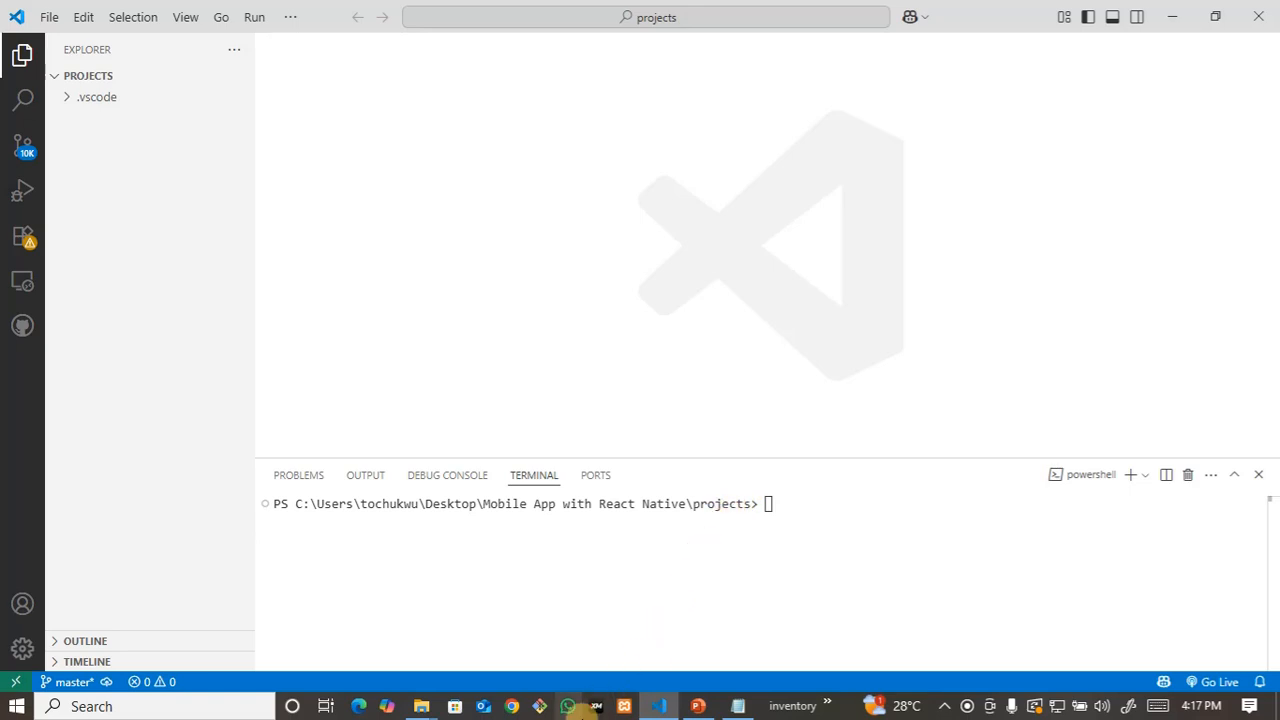
Step: Switch to Notepad and copy the command "npm install -g expo-cli"
{"action": "left_click", "coordinate": [740, 706]}
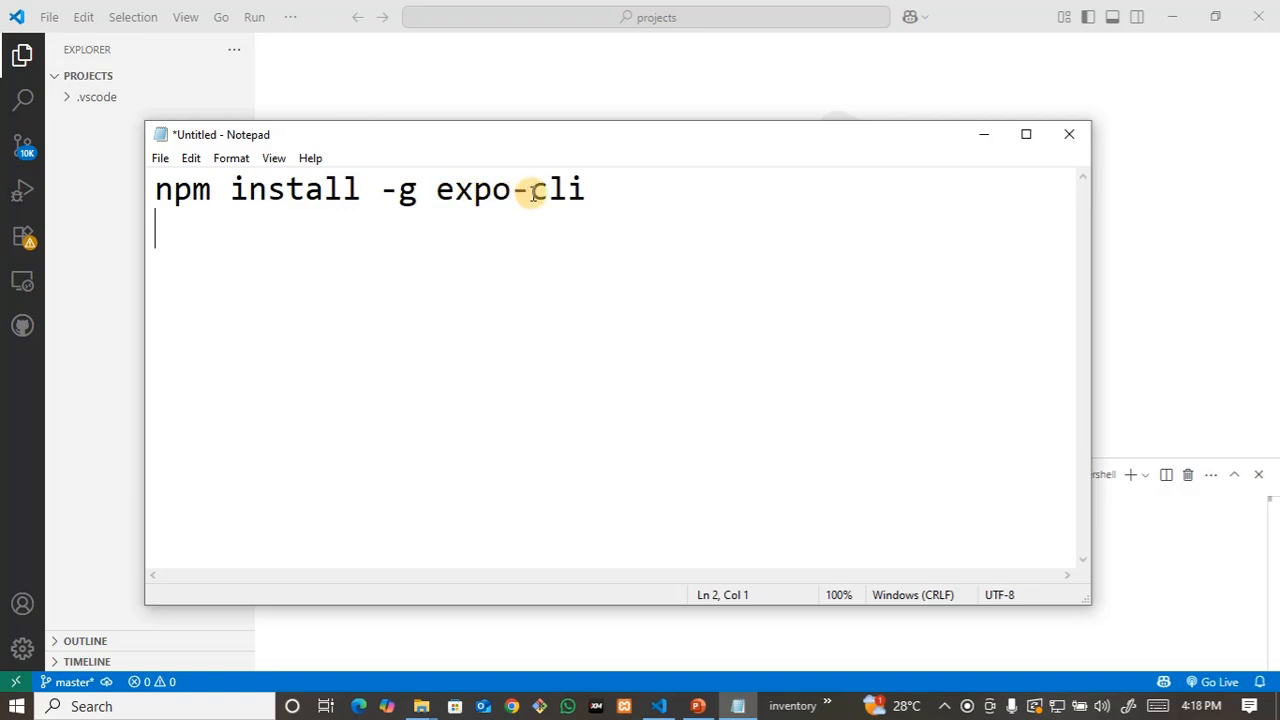
{"action": "left_click_drag", "start_coordinate": [617, 189], "coordinate": [157, 206]}
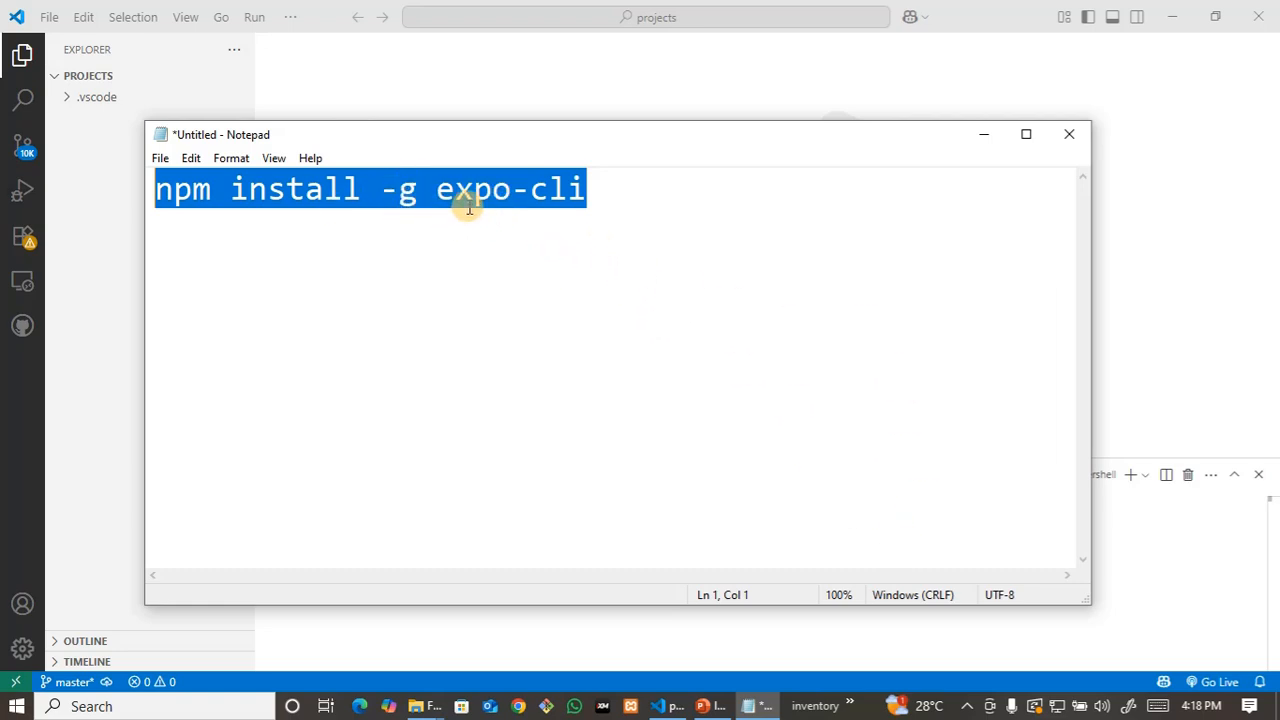
{"action": "left_click", "coordinate": [597, 191]}
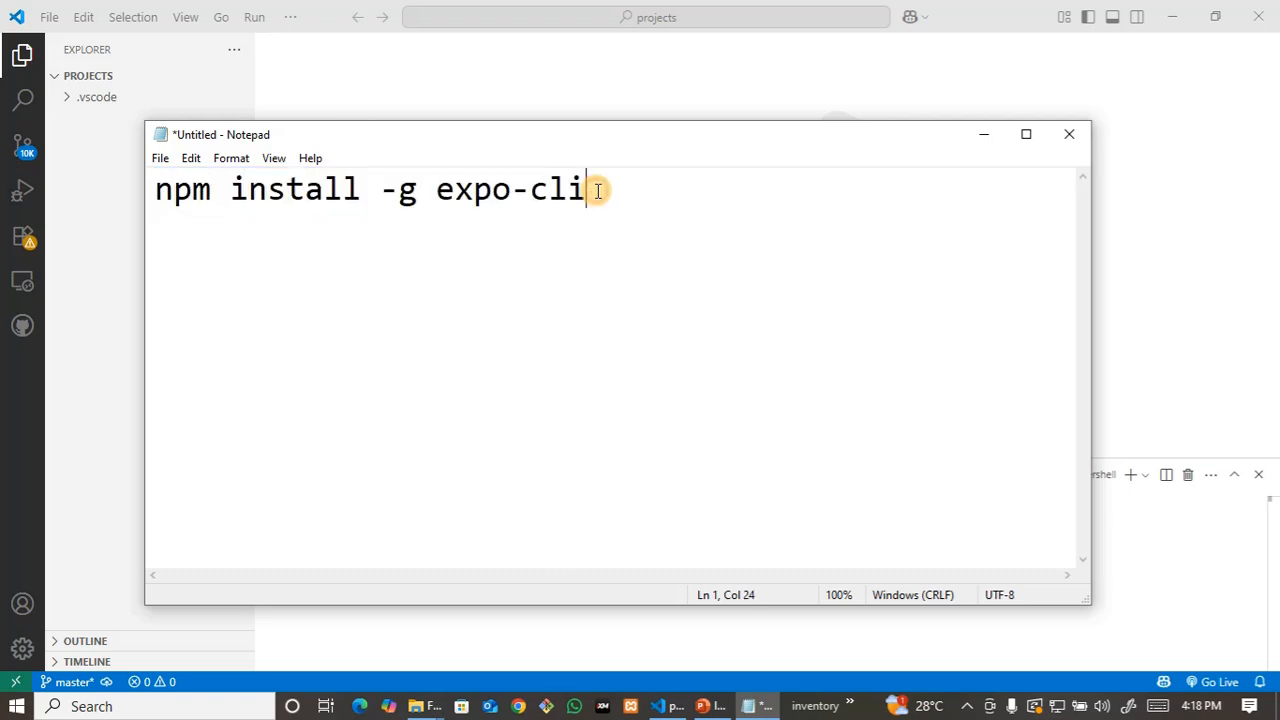
{"action": "left_click_drag", "start_coordinate": [597, 191], "coordinate": [163, 191]}
{"action": "key", "text": "ctrl+c"}
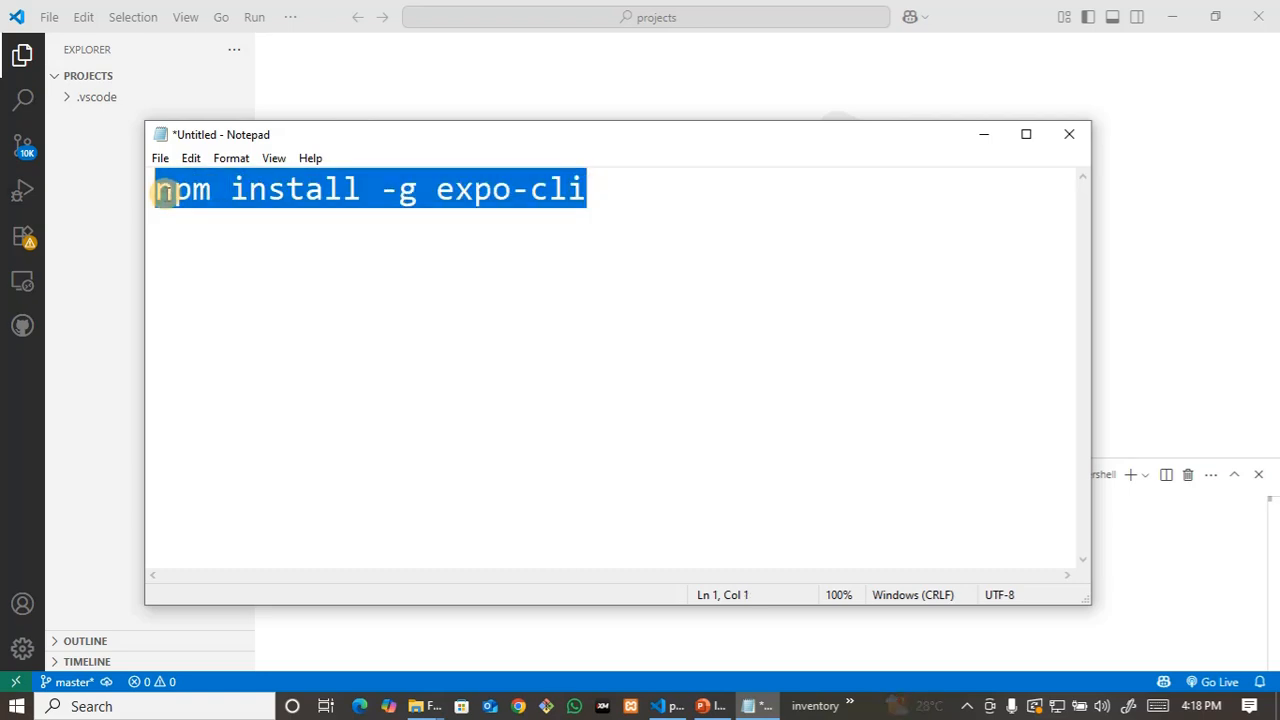
Step: Switch back to Visual Studio Code, run "npm install -g expo-cli" in the terminal, and enlarge the terminal panel
{"action": "left_click", "coordinate": [661, 703]}
{"action": "left_click", "coordinate": [800, 510]}
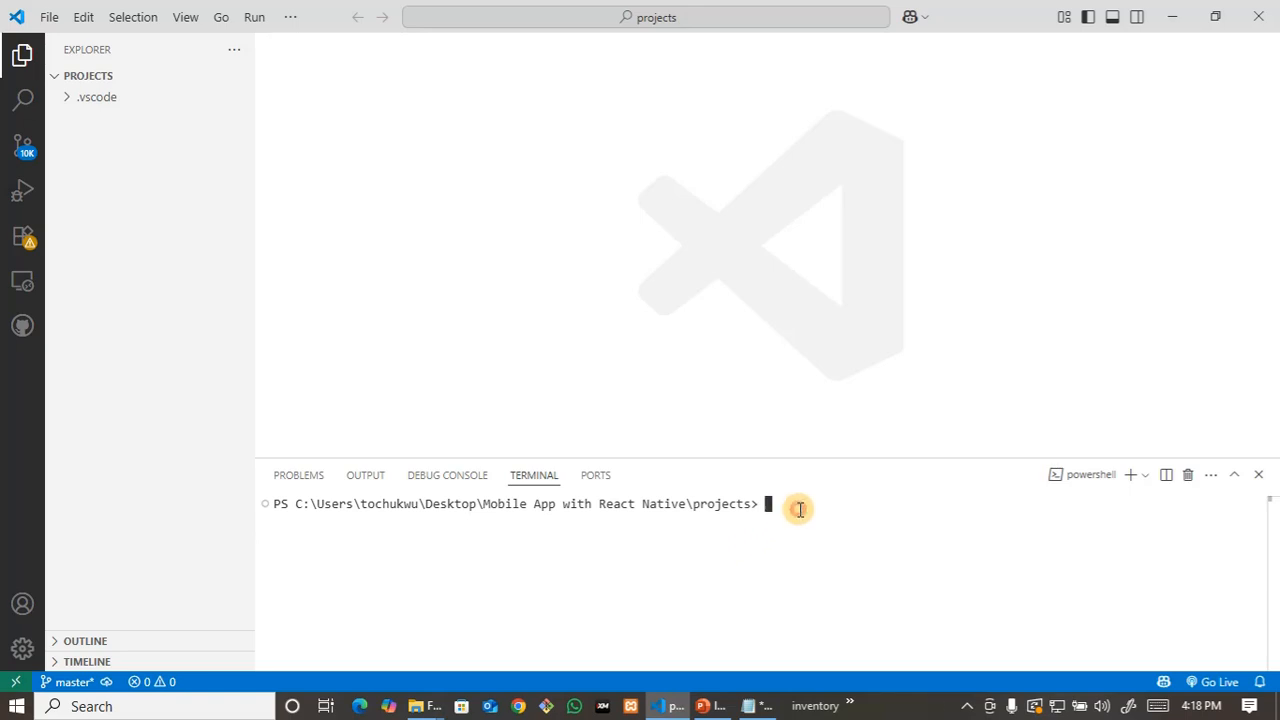
{"action": "key", "text": "ctrl+v"}
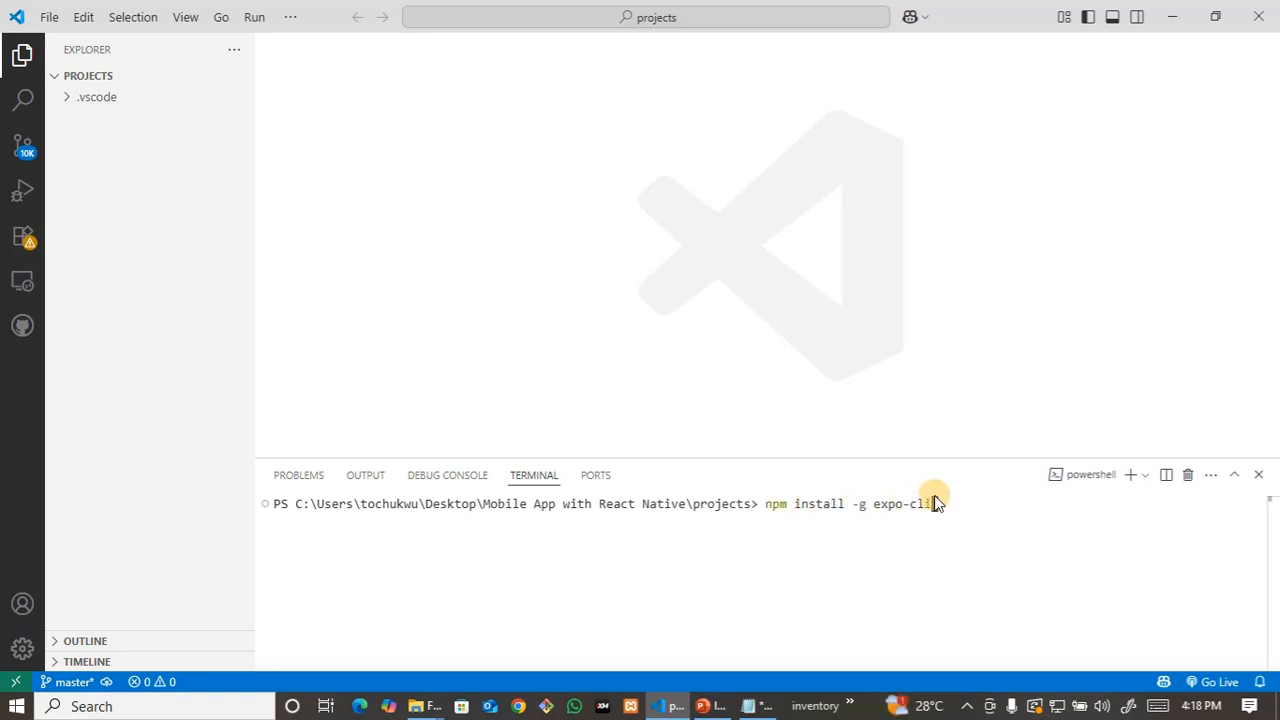
{"action": "key", "text": "Return"}
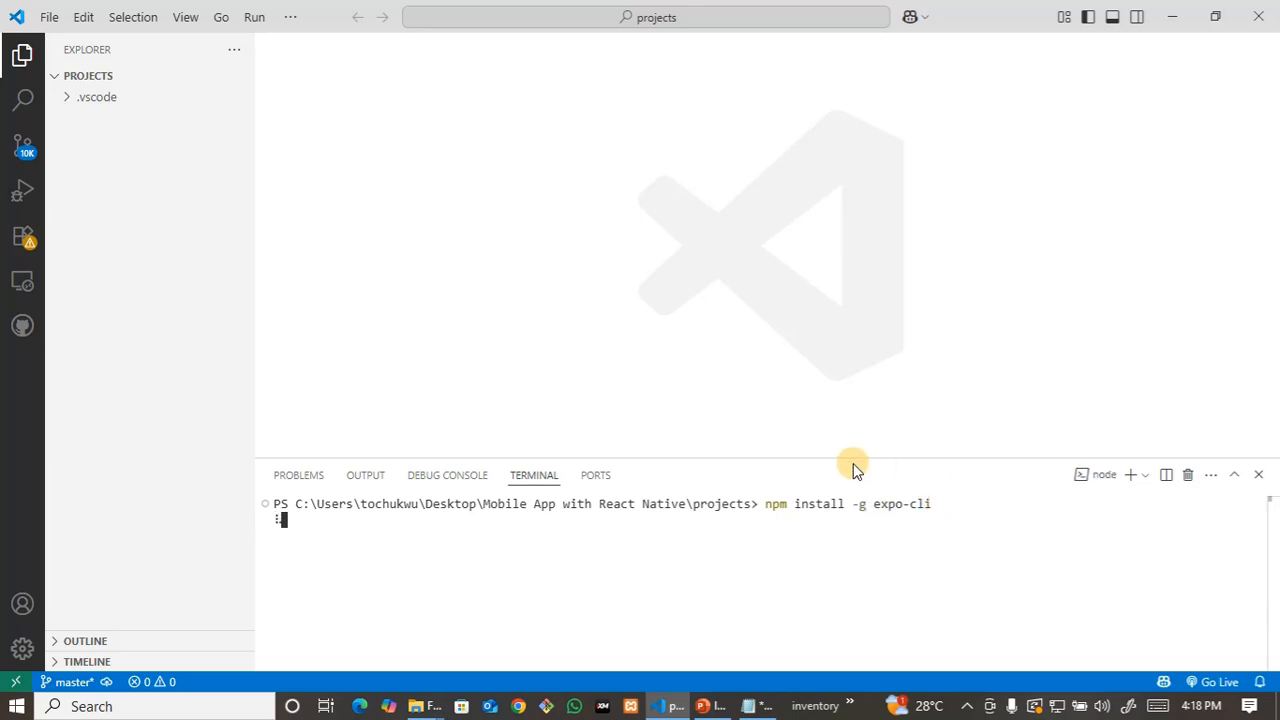
{"action": "left_click_drag", "start_coordinate": [853, 458], "coordinate": [850, 352]}
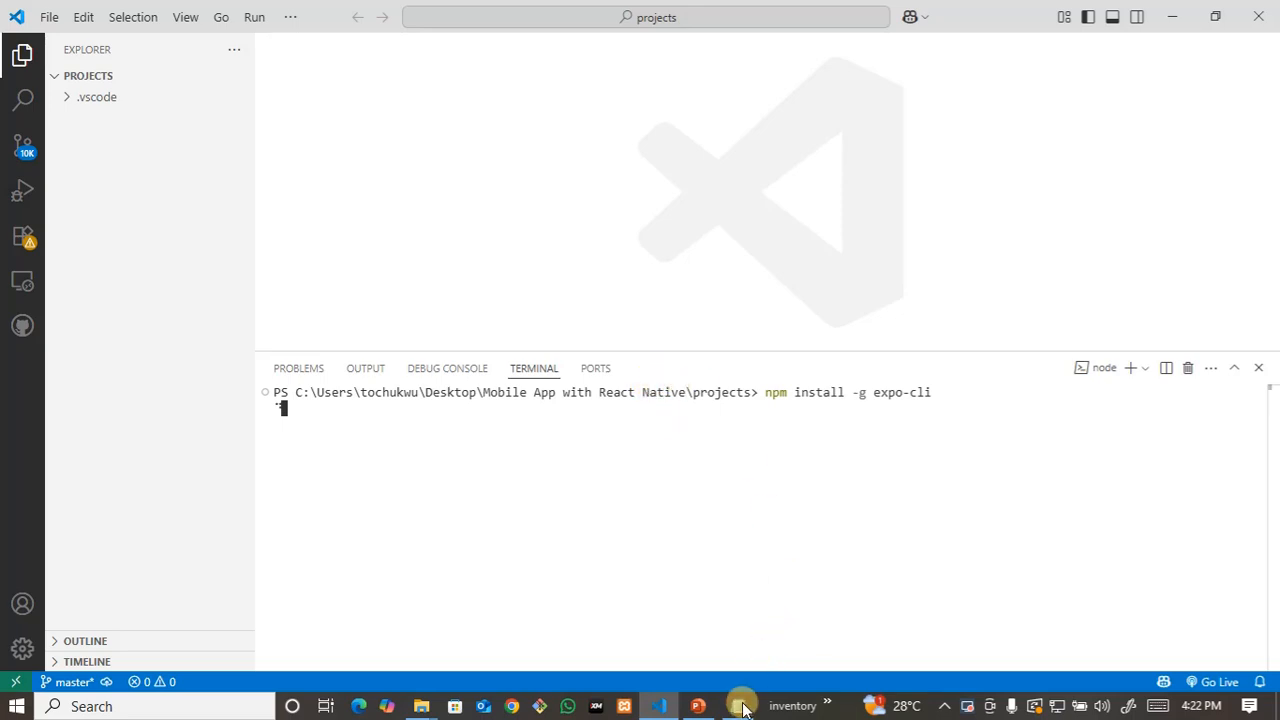
Step: Switch to Notepad and add the line "Expo Go" below the install command, leaving one blank line between them
{"action": "left_click", "coordinate": [738, 706]}
{"action": "left_click", "coordinate": [621, 178]}
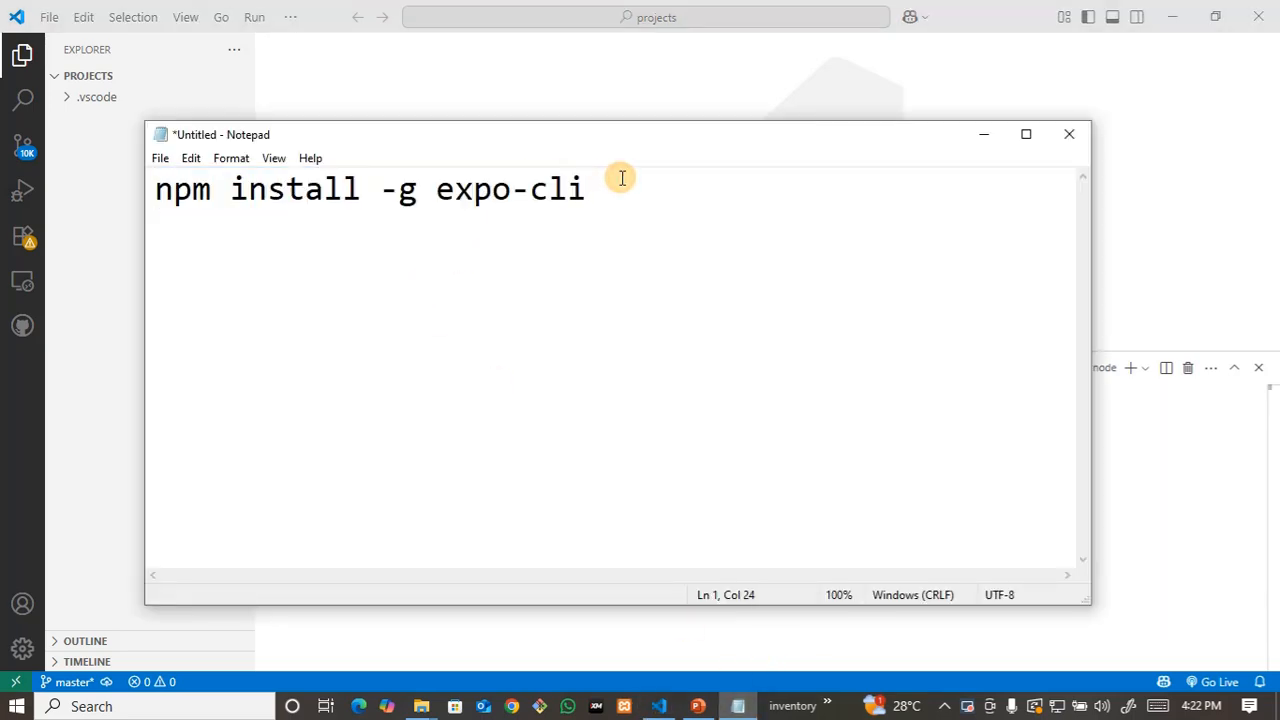
{"action": "key", "text": "Return"}
{"action": "key", "text": "Return"}
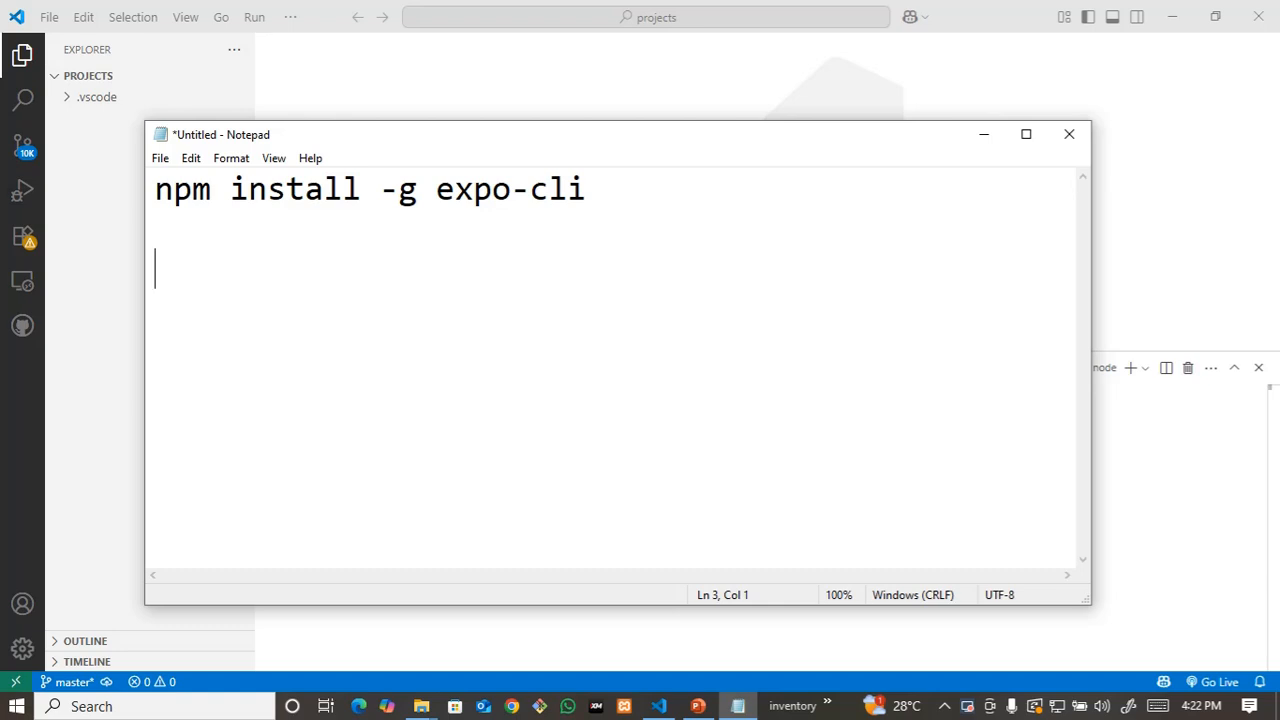
{"action": "type", "text": "Expo "}
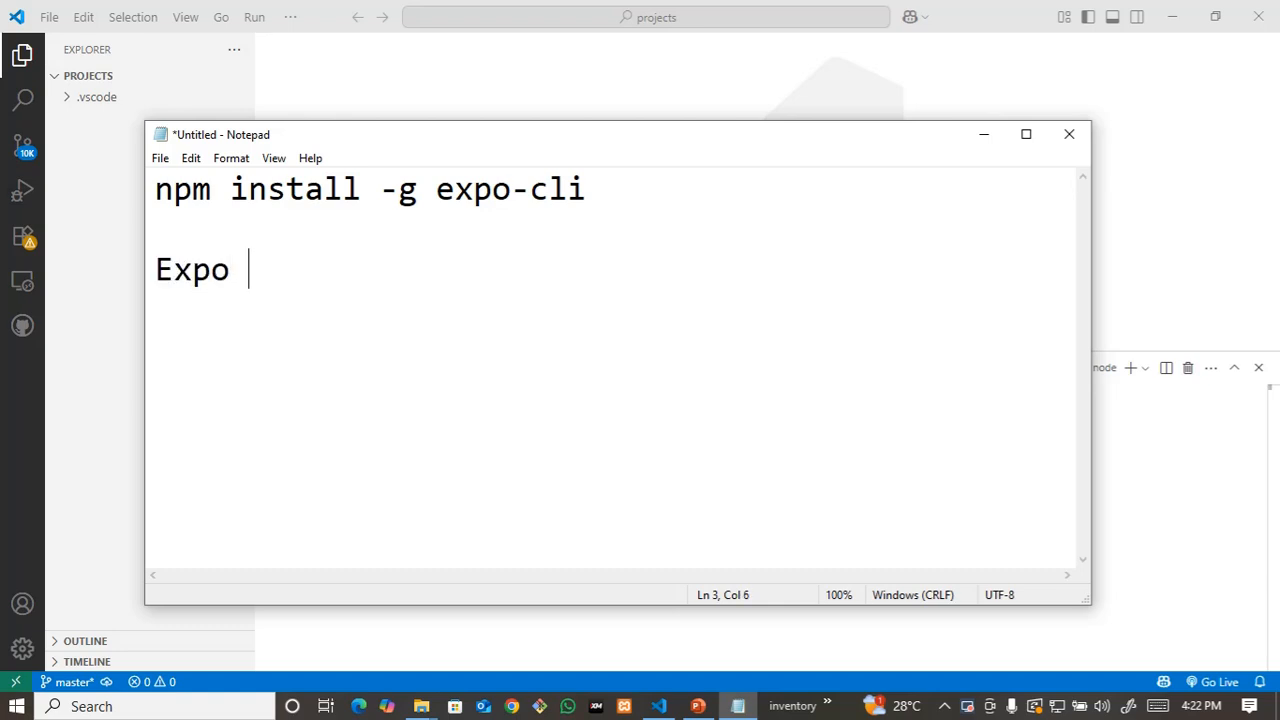
{"action": "type", "text": "G"}
{"action": "type", "text": "o"}
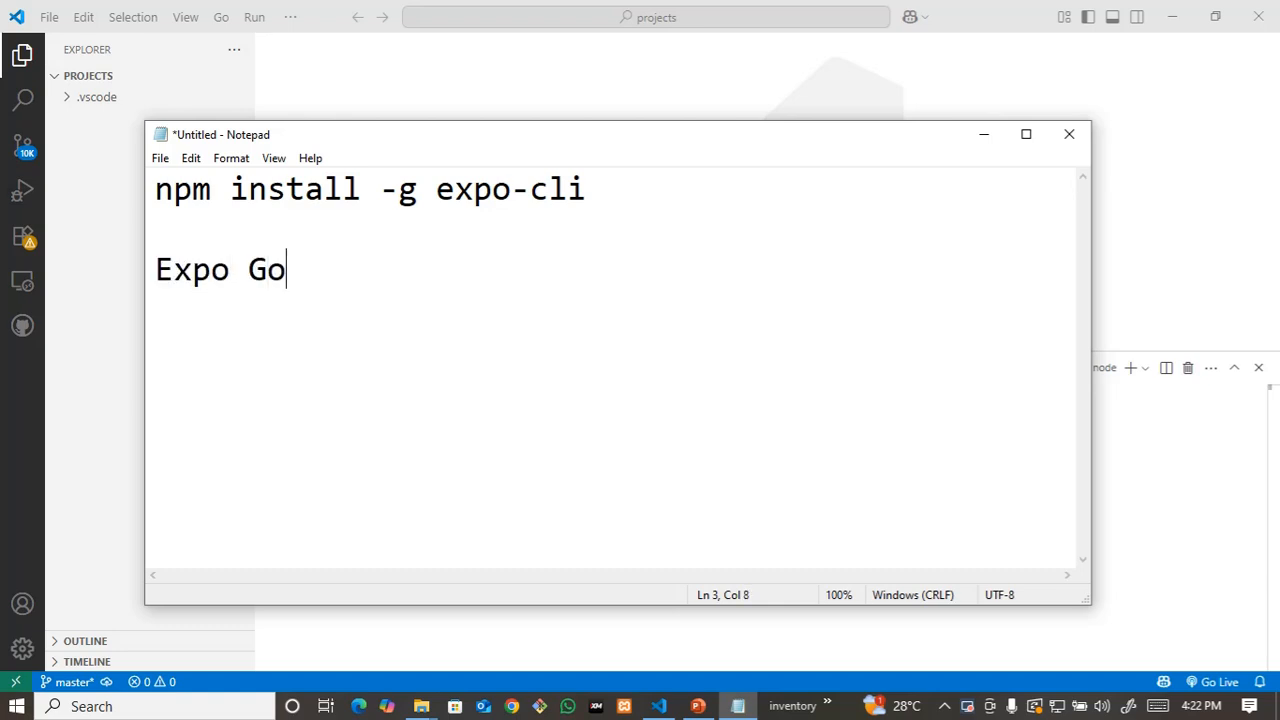